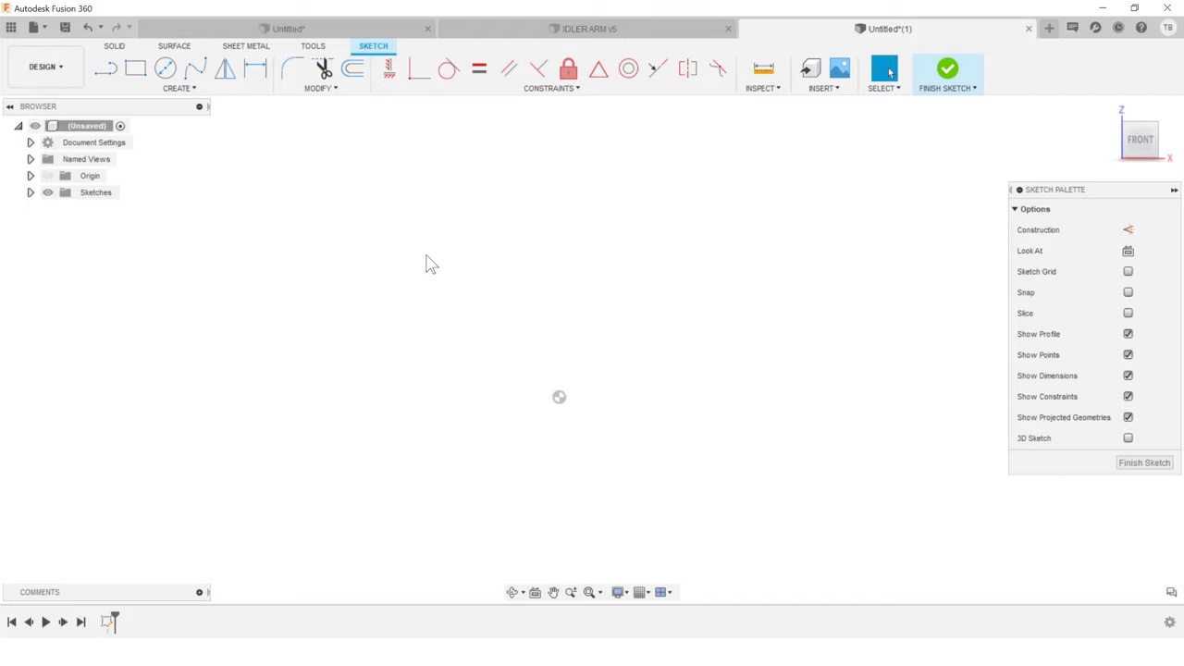
Draw a 2-point rectangle and dimension it 102.64 wide by 47.931 tall.
{"action": "left_click", "coordinate": [135, 67]}
{"action": "left_click", "coordinate": [596, 230]}
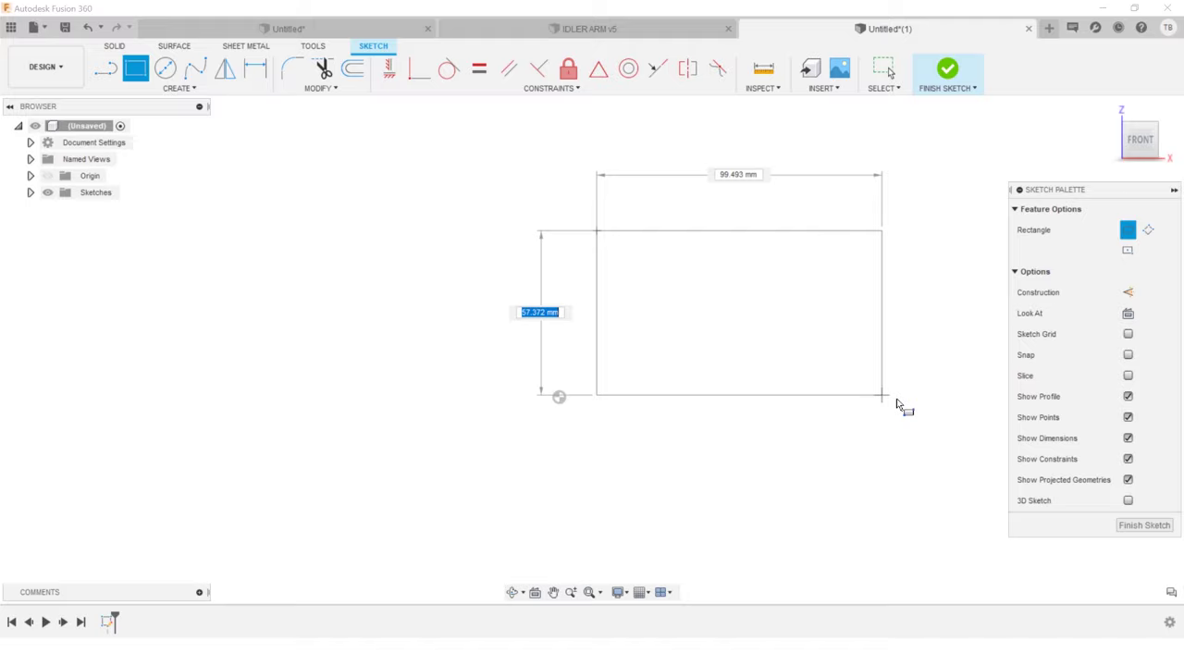
{"action": "left_click", "coordinate": [891, 368]}
{"action": "key", "text": "d"}
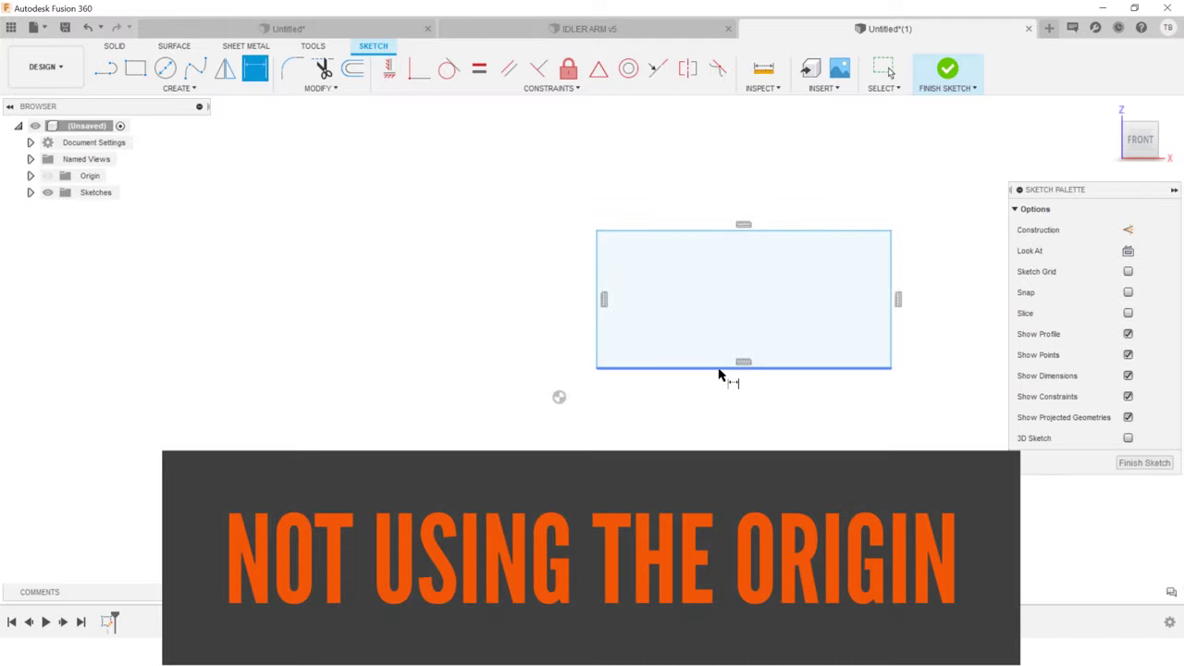
{"action": "left_click", "coordinate": [720, 368]}
{"action": "left_click", "coordinate": [724, 388]}
{"action": "key", "text": "Return"}
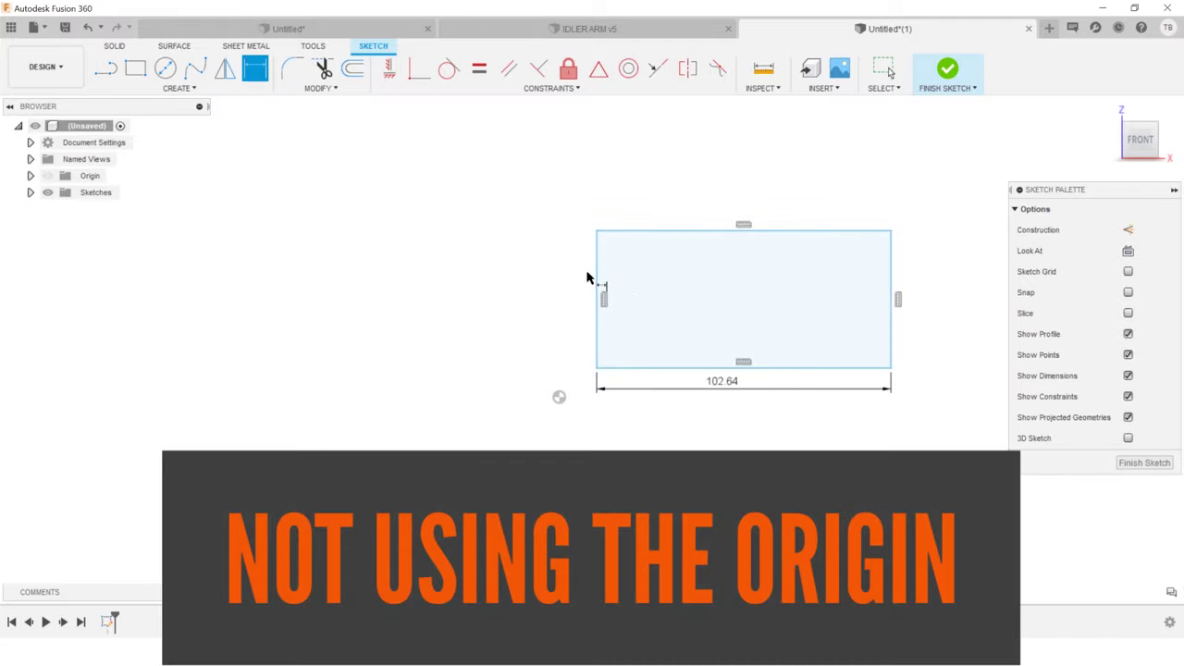
{"action": "left_click", "coordinate": [598, 280]}
{"action": "left_click", "coordinate": [523, 268]}
{"action": "key", "text": "Return"}
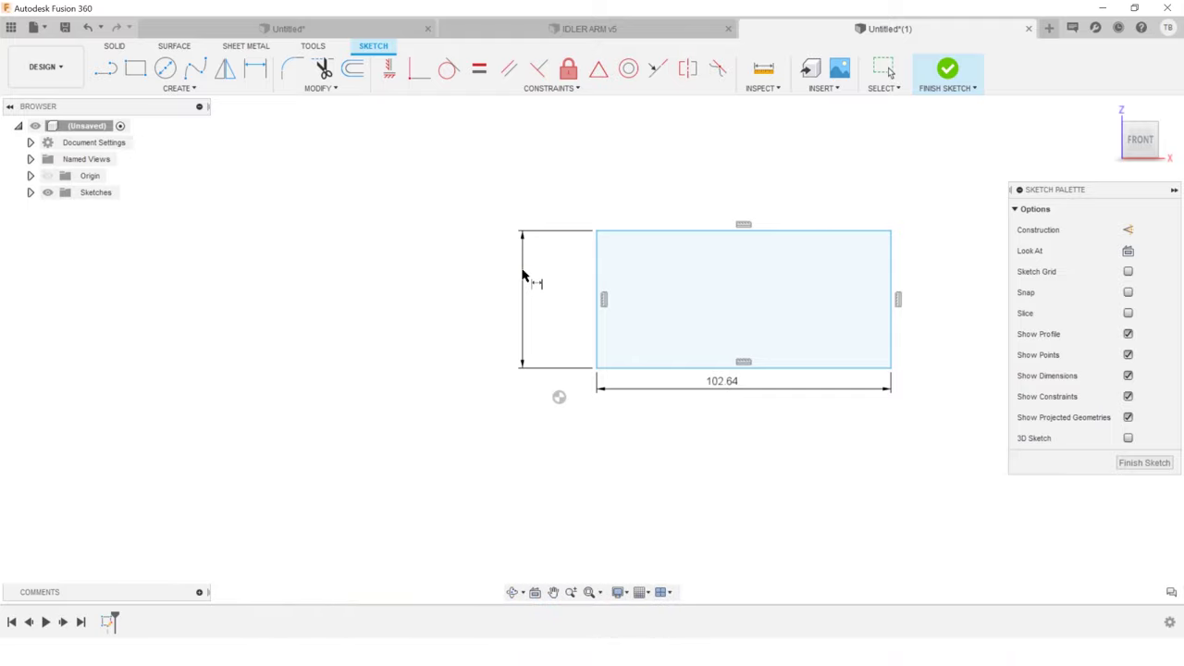
{"action": "key", "text": "Escape"}
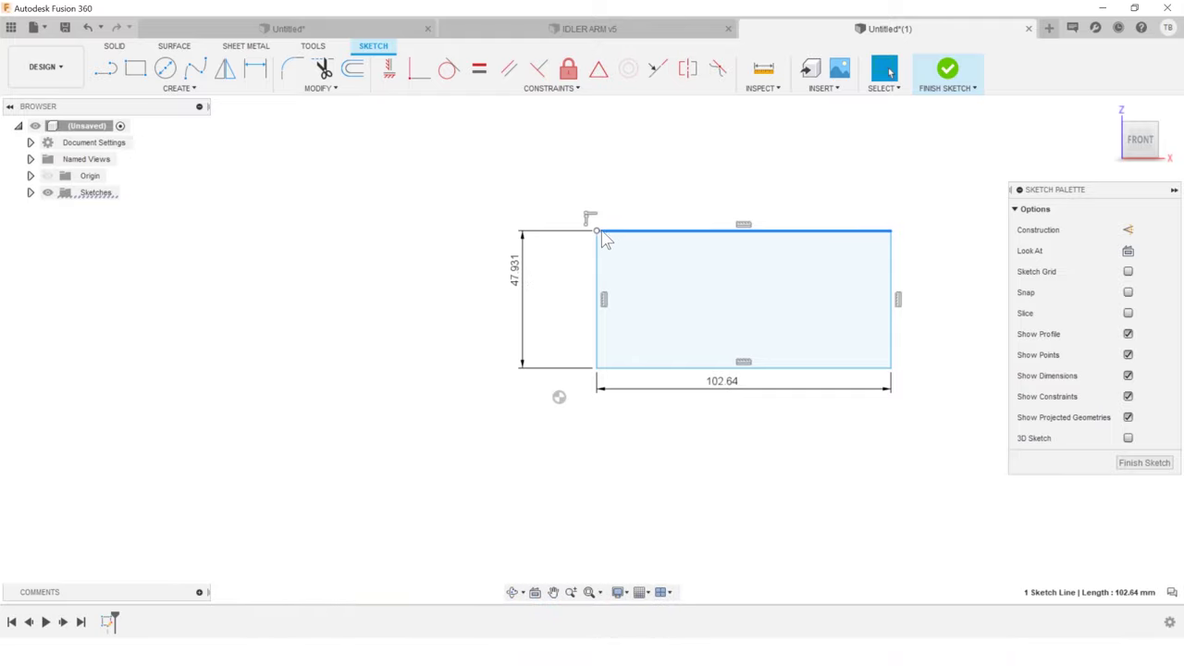
Move the rectangle so its lower-left corner sits on the sketch origin.
{"action": "left_click_drag", "start_coordinate": [598, 231], "coordinate": [581, 174]}
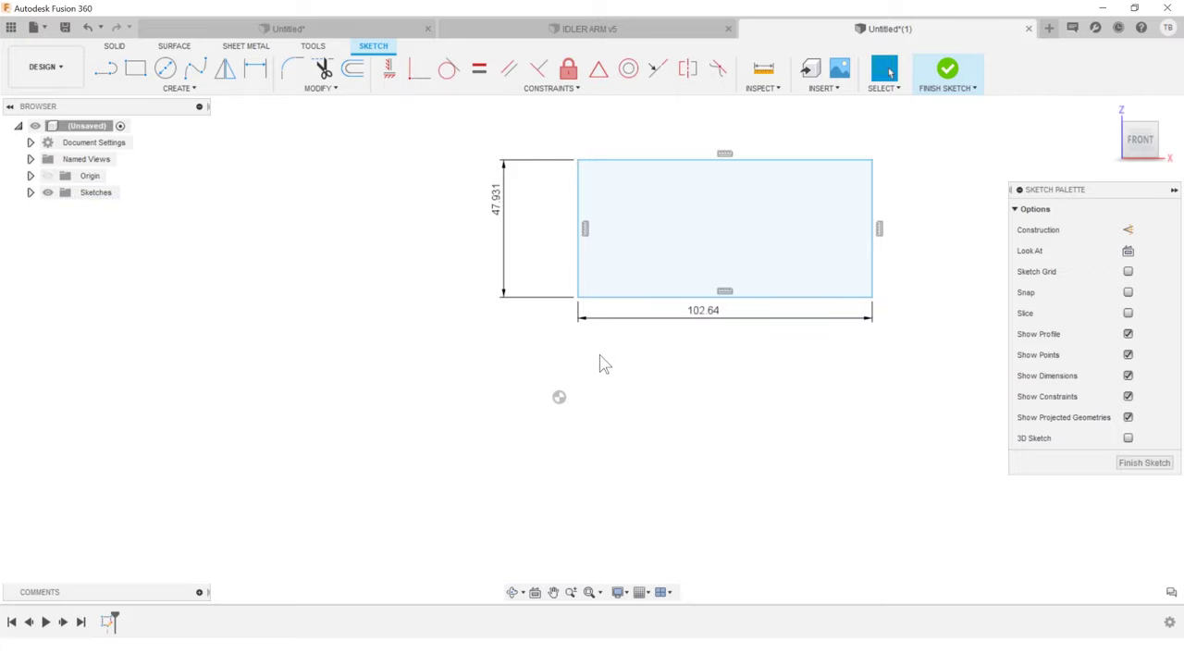
{"action": "key", "text": "d"}
{"action": "left_click", "coordinate": [602, 298]}
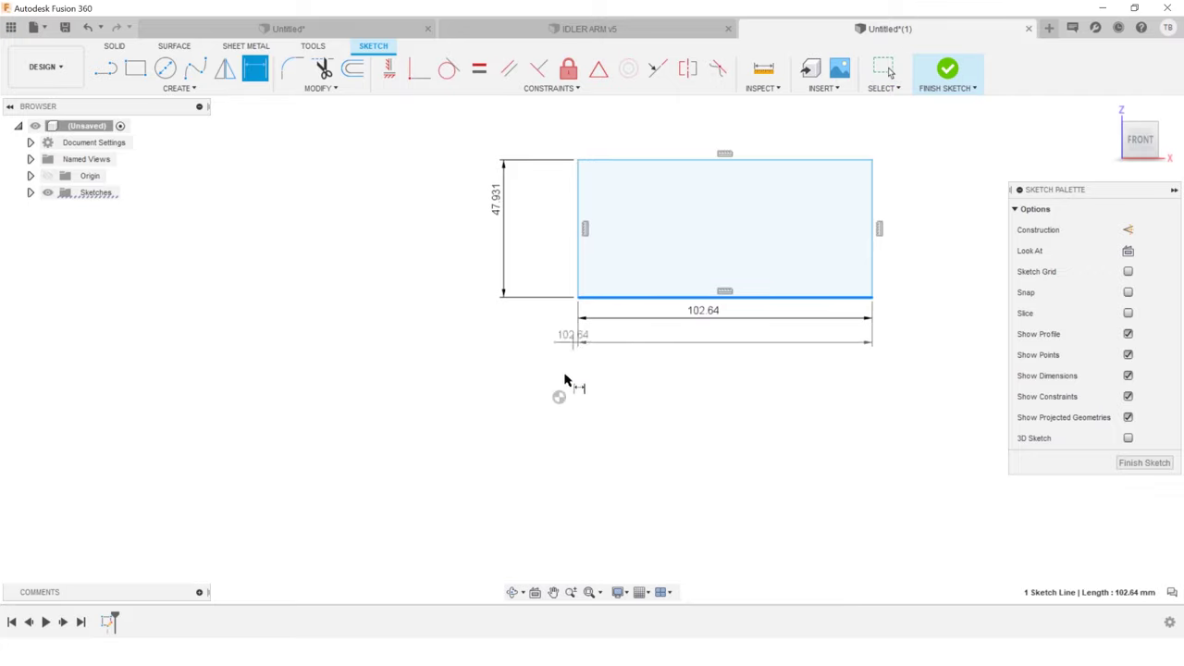
{"action": "left_click", "coordinate": [558, 398]}
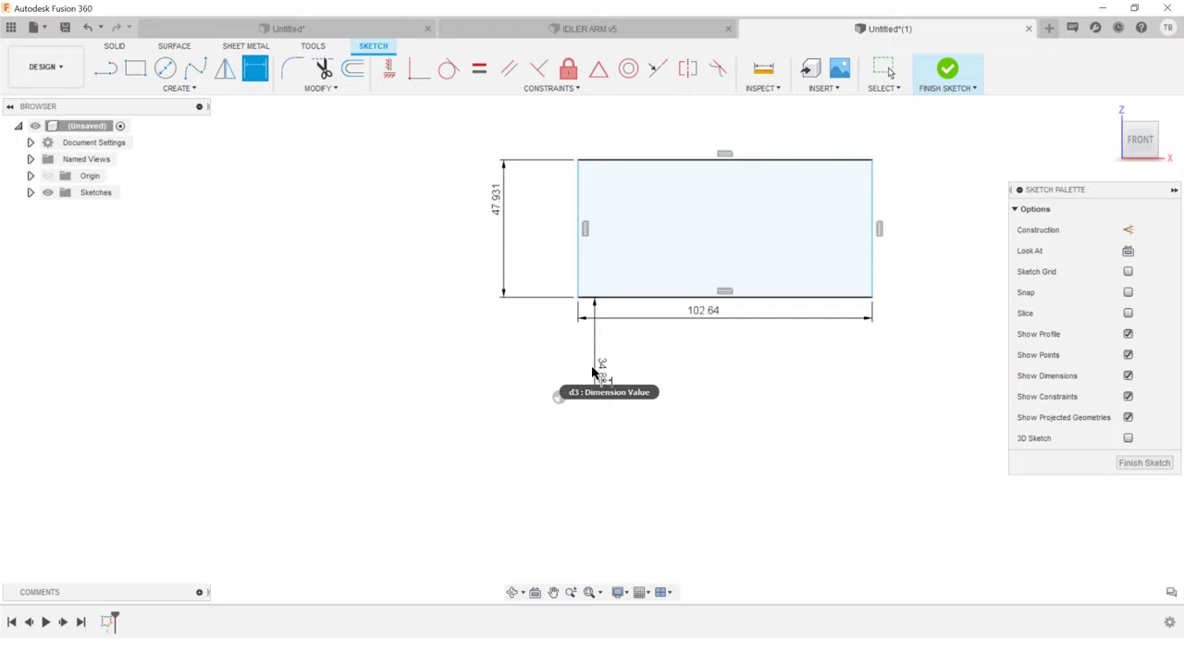
{"action": "left_click", "coordinate": [578, 299]}
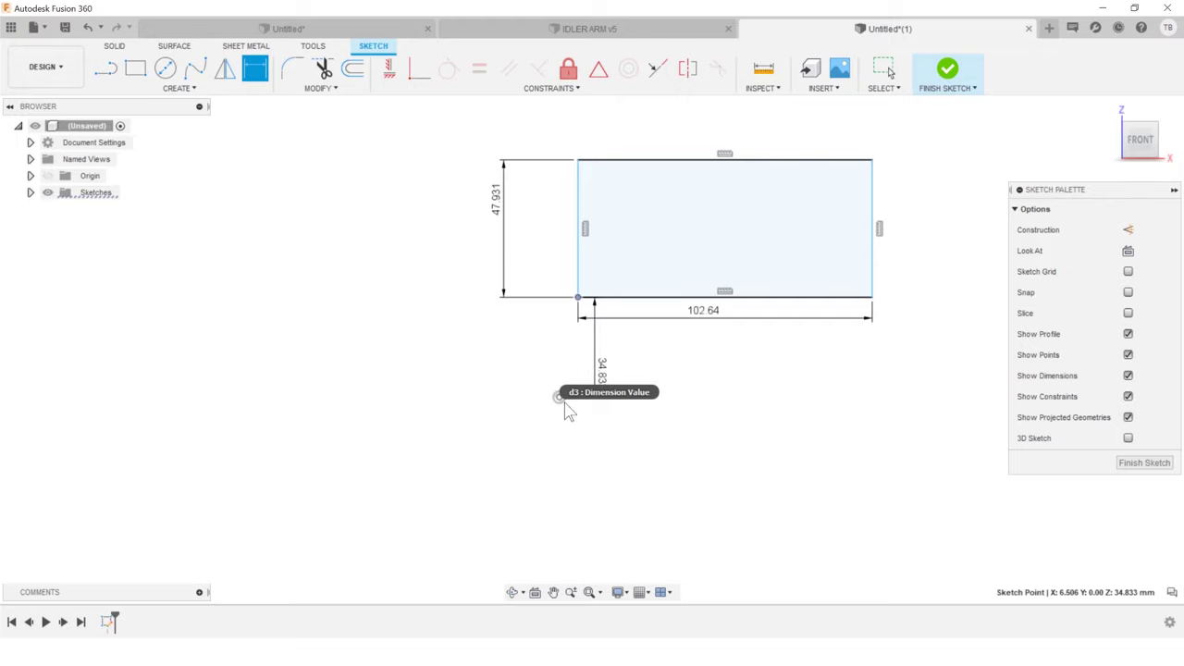
{"action": "key", "text": "Escape"}
{"action": "left_click_drag", "start_coordinate": [578, 299], "coordinate": [559, 397]}
{"action": "left_click", "coordinate": [708, 493]}
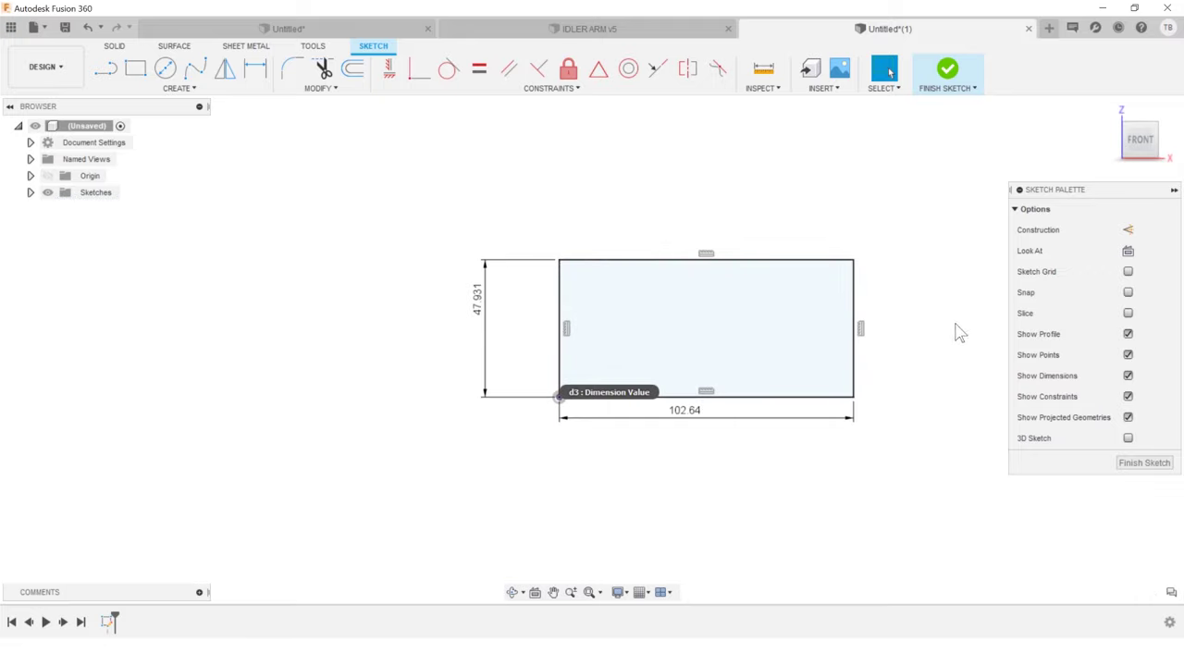
Undo the origin snap and delete the 102.64 and 47.931 dimensions.
{"action": "key", "text": "ctrl+z"}
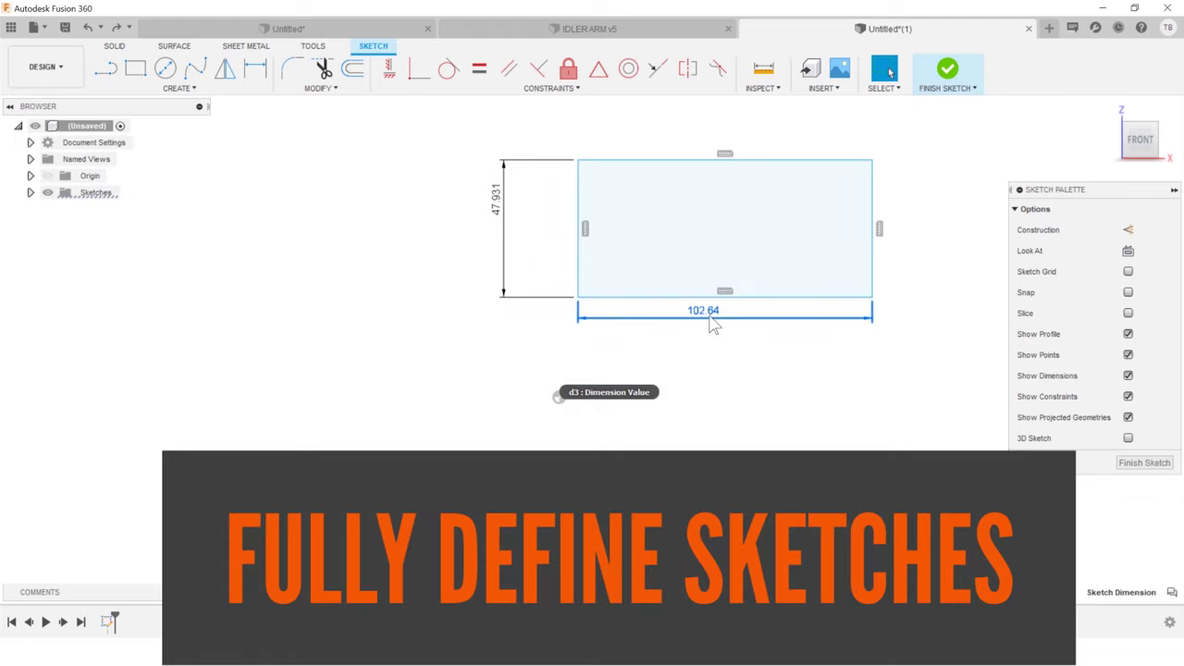
{"action": "left_click", "coordinate": [712, 319]}
{"action": "key", "text": "Delete"}
{"action": "left_click", "coordinate": [502, 214]}
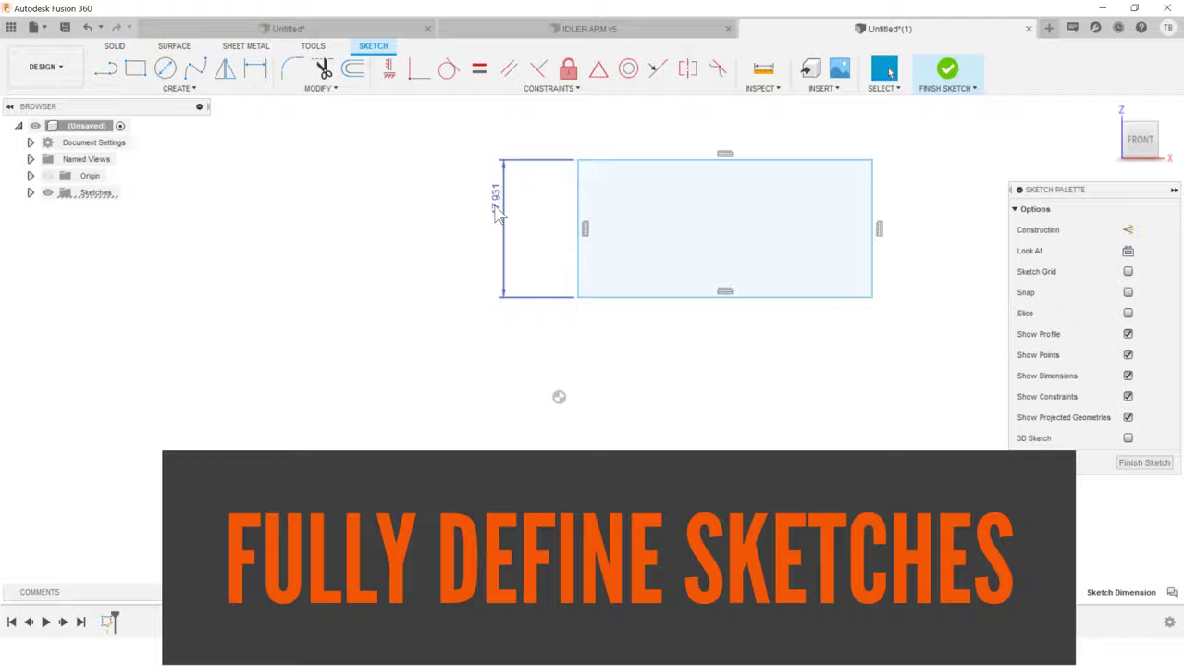
{"action": "key", "text": "Delete"}
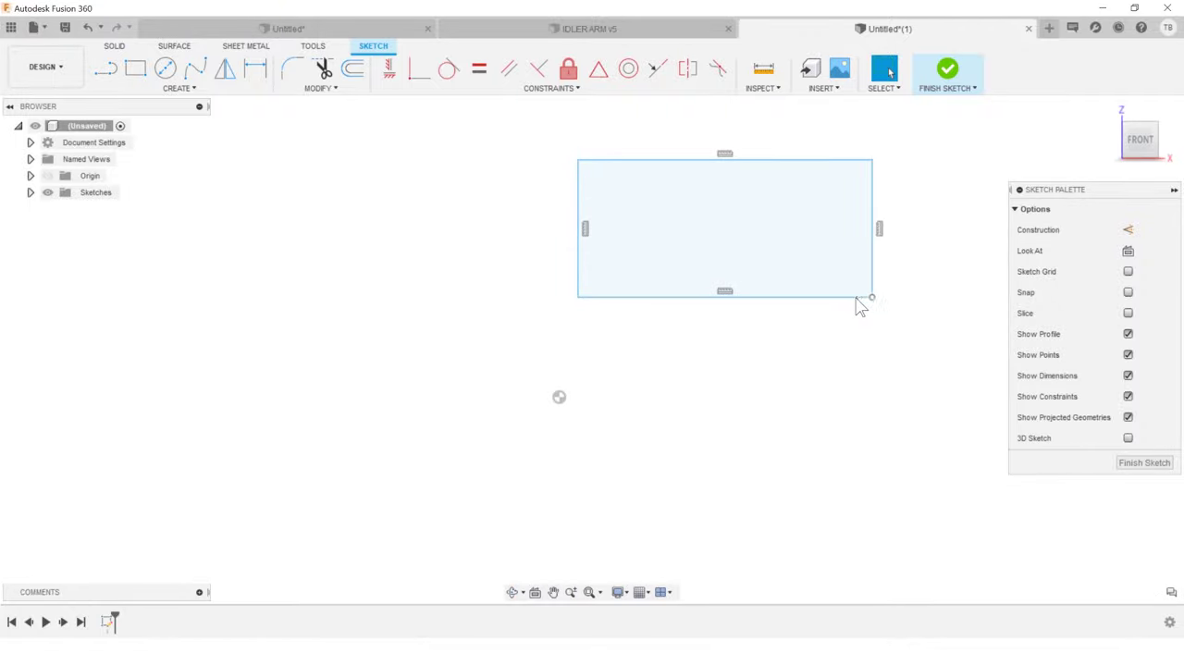
Delete the horizontal and vertical constraints, test-drag a corner, then undo the distortion.
{"action": "left_click", "coordinate": [724, 292]}
{"action": "key", "text": "Delete"}
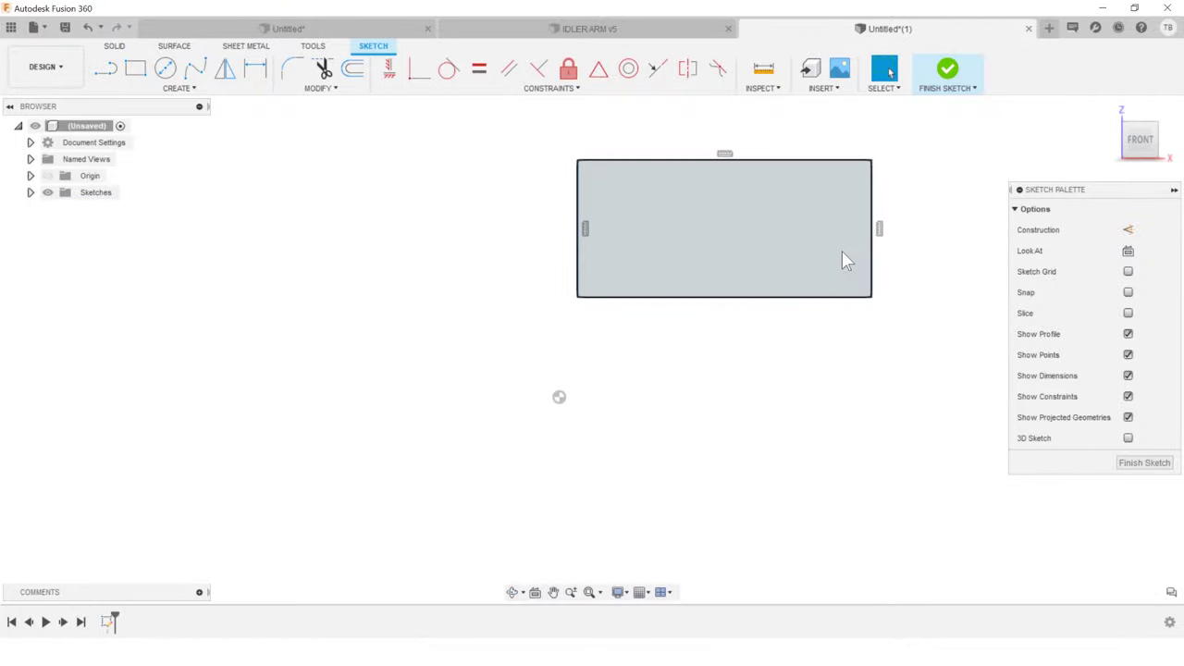
{"action": "left_click", "coordinate": [880, 229]}
{"action": "key", "text": "Delete"}
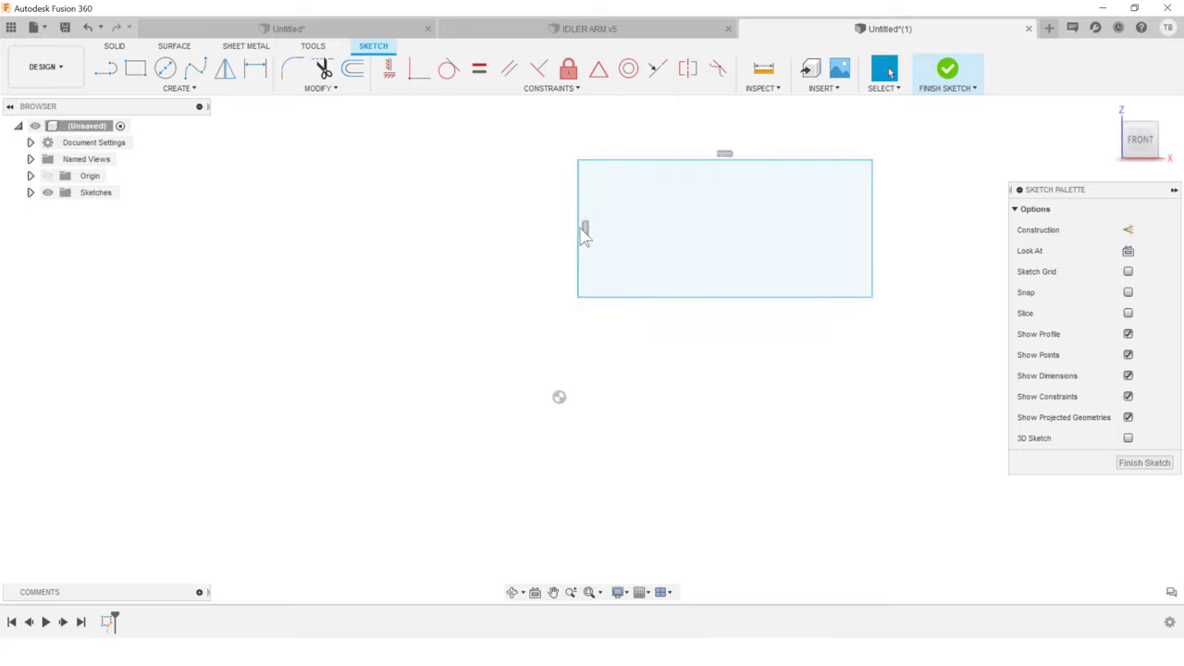
{"action": "left_click", "coordinate": [585, 228]}
{"action": "key", "text": "Delete"}
{"action": "left_click", "coordinate": [724, 155]}
{"action": "key", "text": "Delete"}
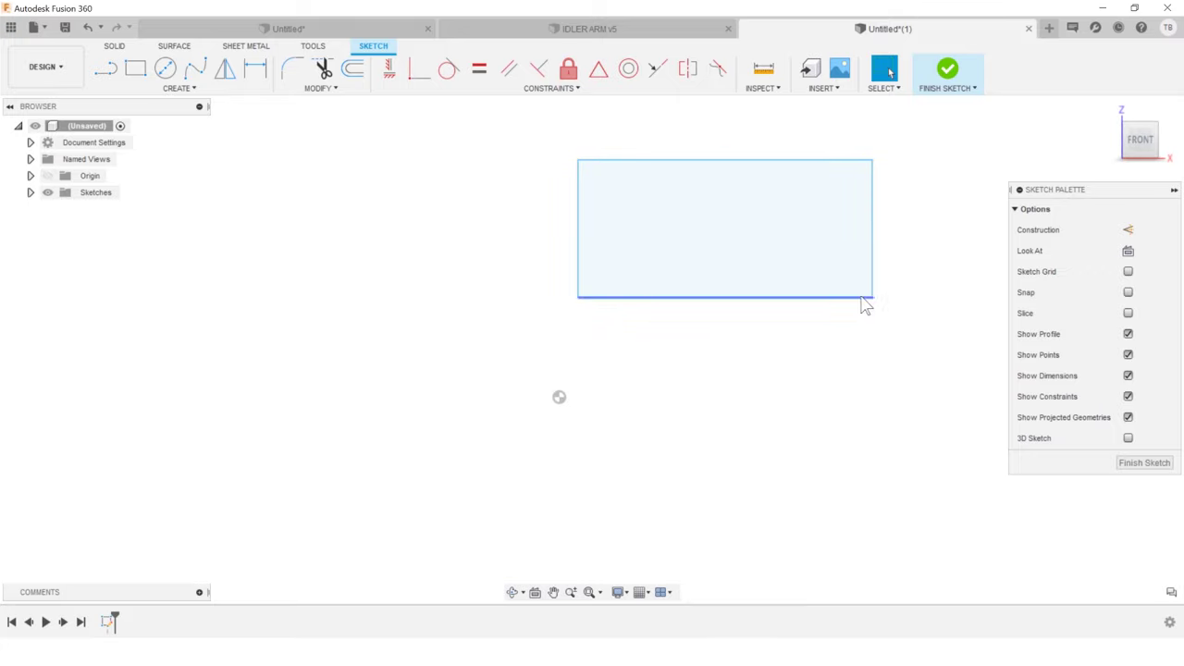
{"action": "key", "text": "Delete"}
{"action": "left_click_drag", "start_coordinate": [871, 297], "coordinate": [921, 376]}
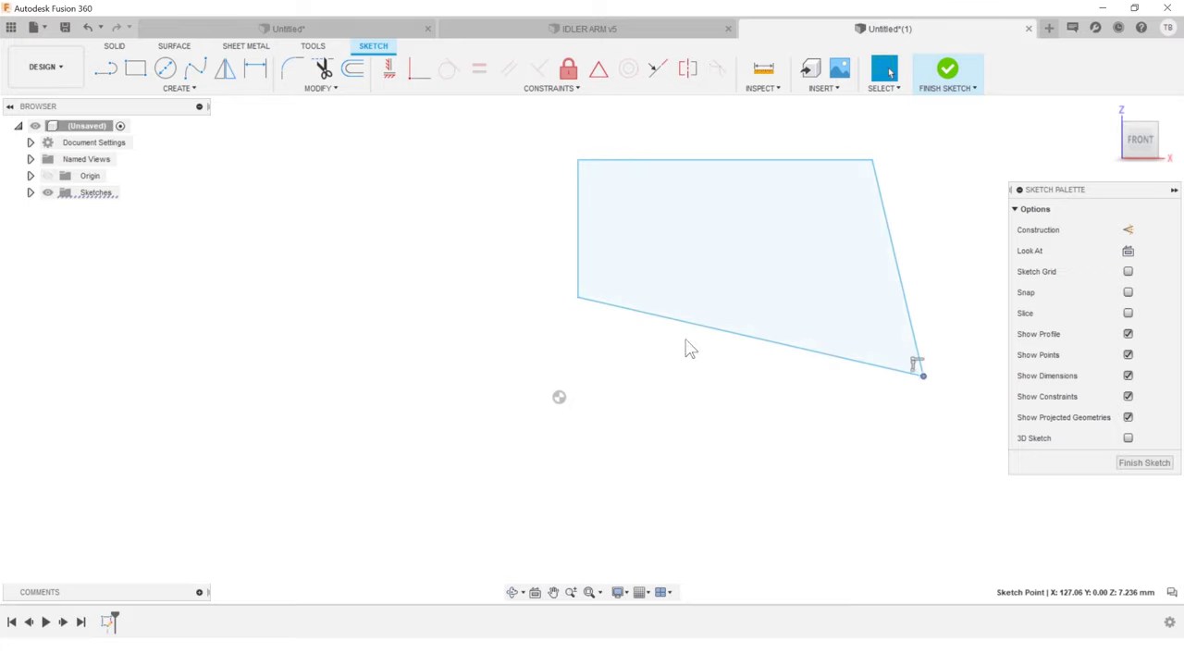
{"action": "key", "text": "ctrl+z"}
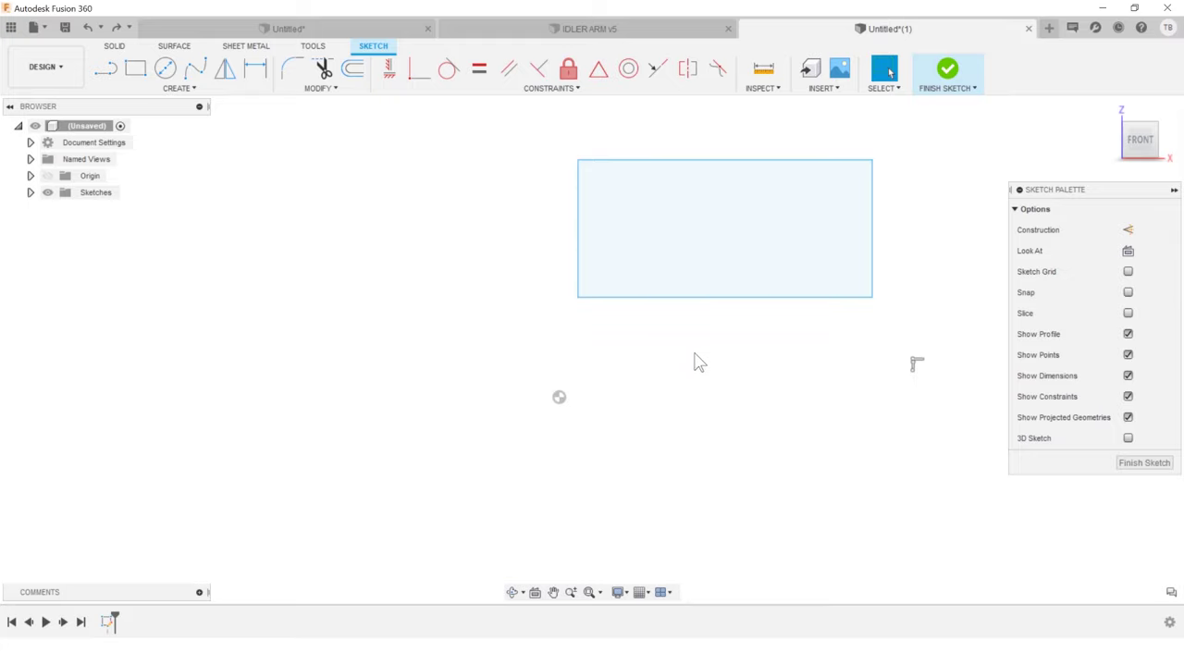
Finish the sketch and extrude the rectangle profile into a solid body.
{"action": "scroll", "coordinate": [697, 362], "scroll_direction": "up", "scroll_amount": 1}
{"action": "scroll", "coordinate": [697, 357], "scroll_direction": "down", "scroll_amount": 2}
{"action": "left_click", "coordinate": [947, 68]}
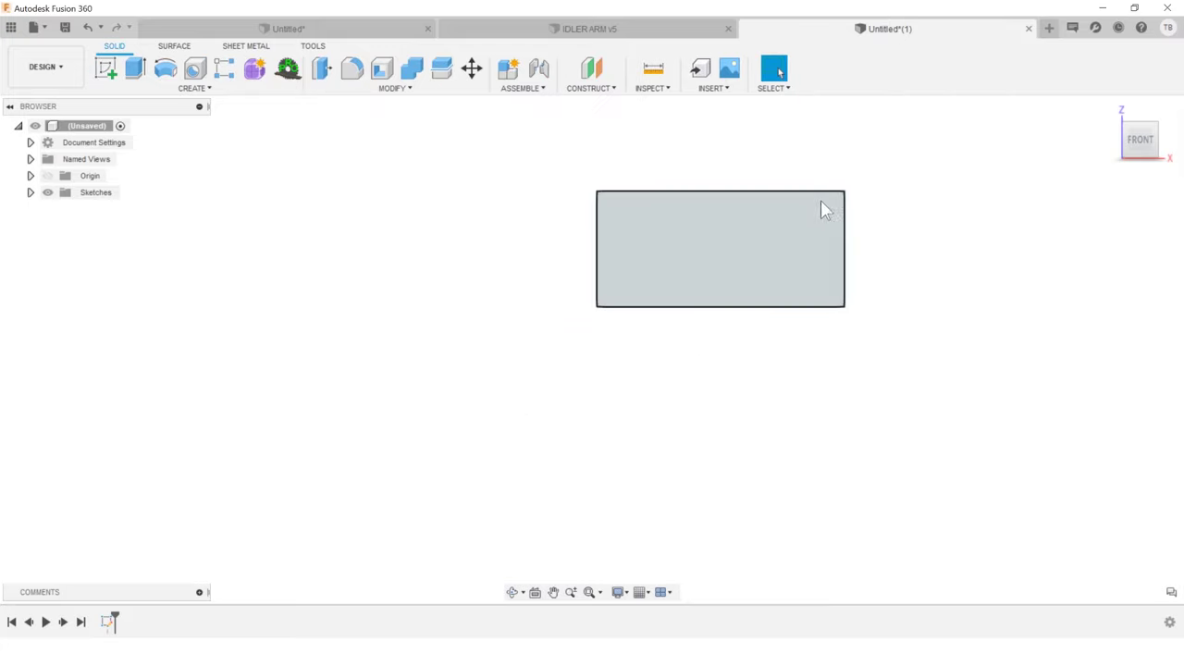
{"action": "key", "text": "e"}
{"action": "middle_click_drag", "start_coordinate": [745, 233], "coordinate": [696, 245], "text": "shift"}
{"action": "left_click", "coordinate": [695, 256]}
{"action": "key", "text": "Return"}
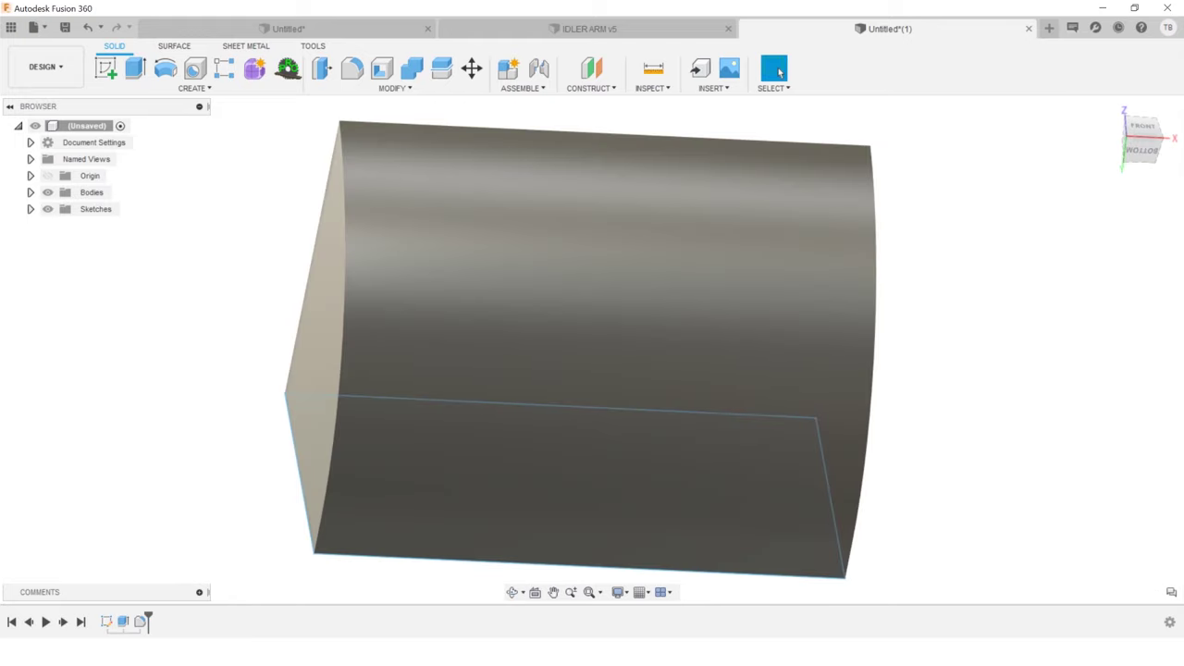
Edit the sketch, drag its top-right corner outward, and finish to skew the body.
{"action": "right_click", "coordinate": [107, 623]}
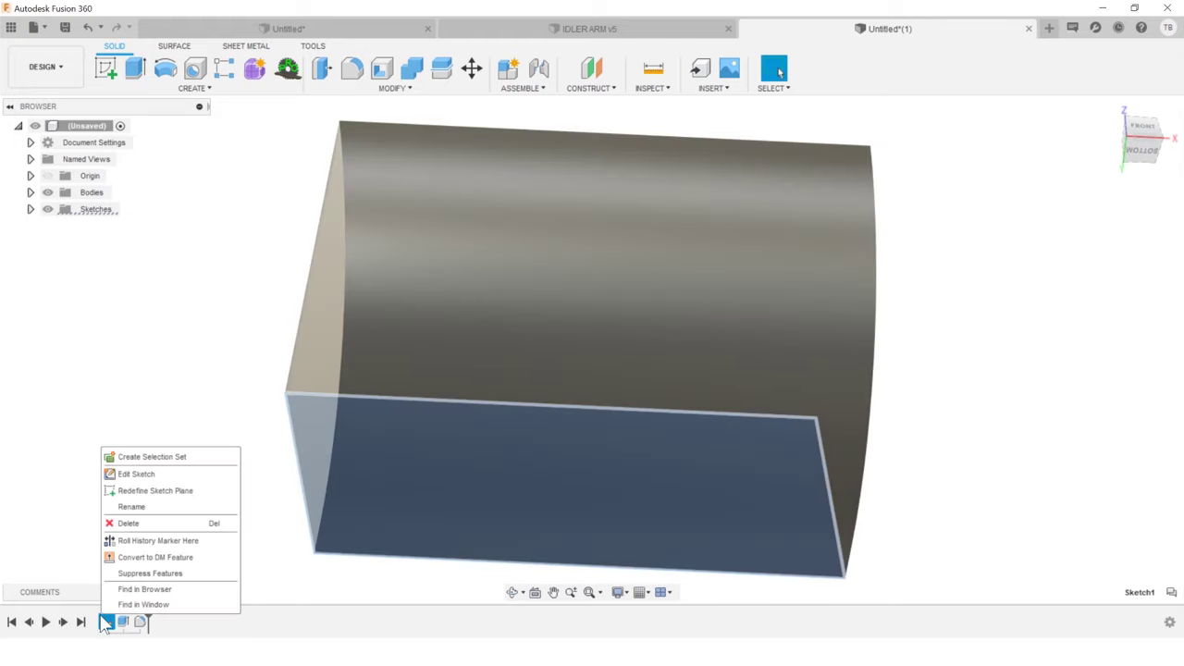
{"action": "left_click", "coordinate": [152, 474]}
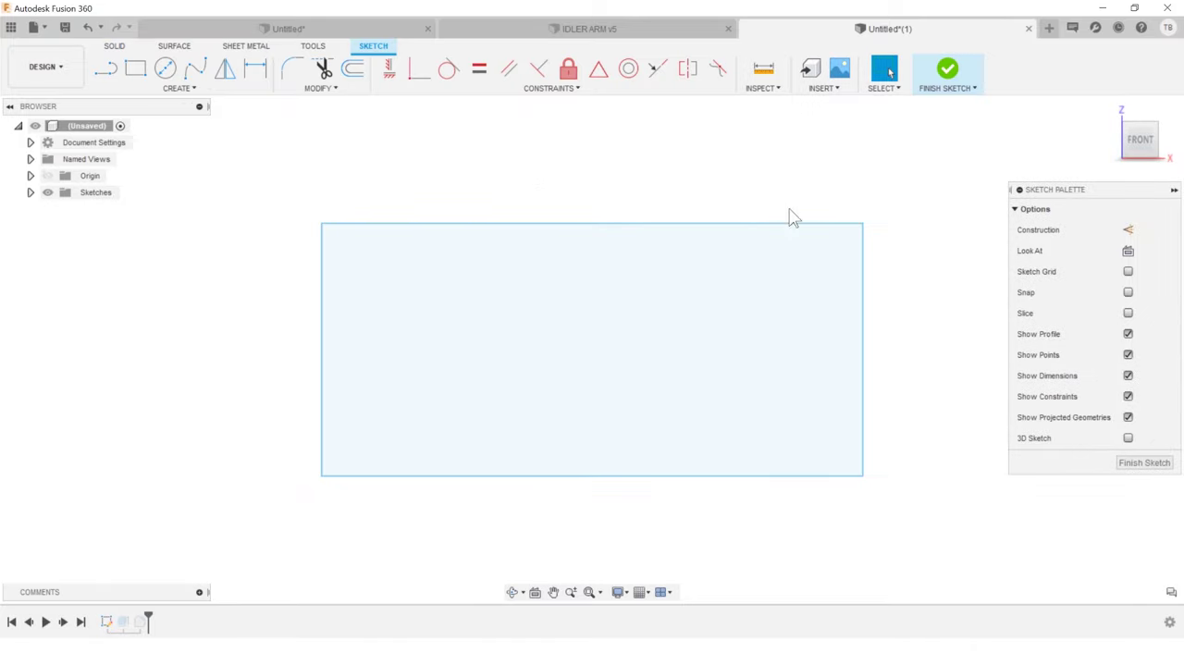
{"action": "left_click_drag", "start_coordinate": [864, 225], "coordinate": [985, 193]}
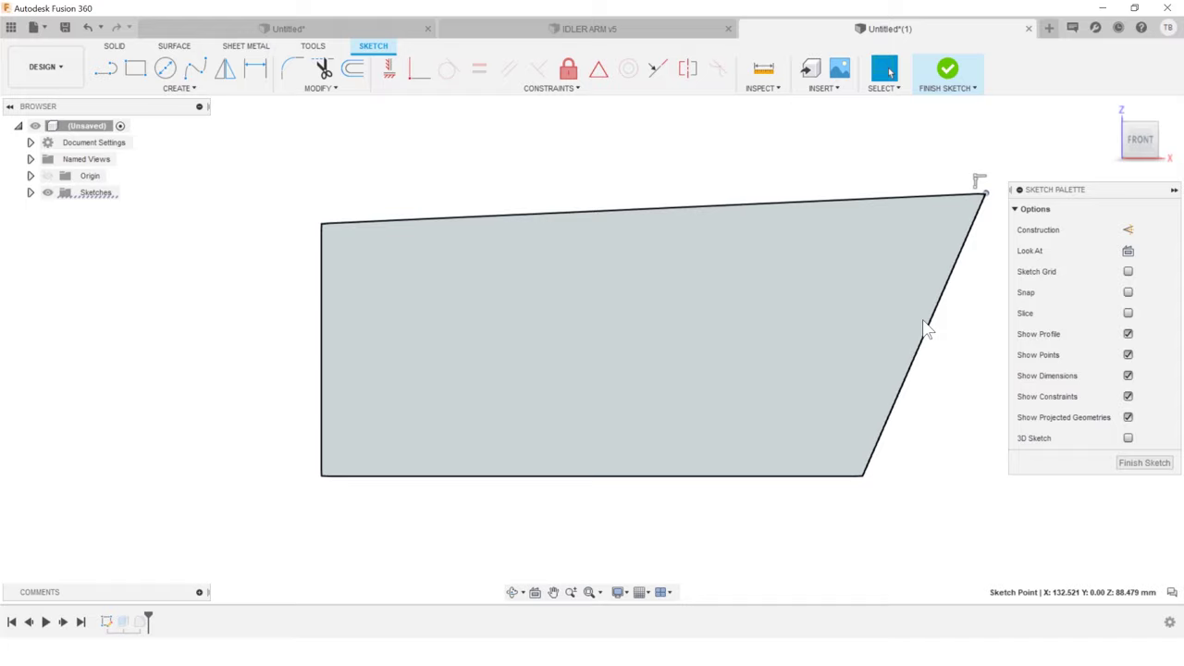
{"action": "left_click", "coordinate": [947, 74]}
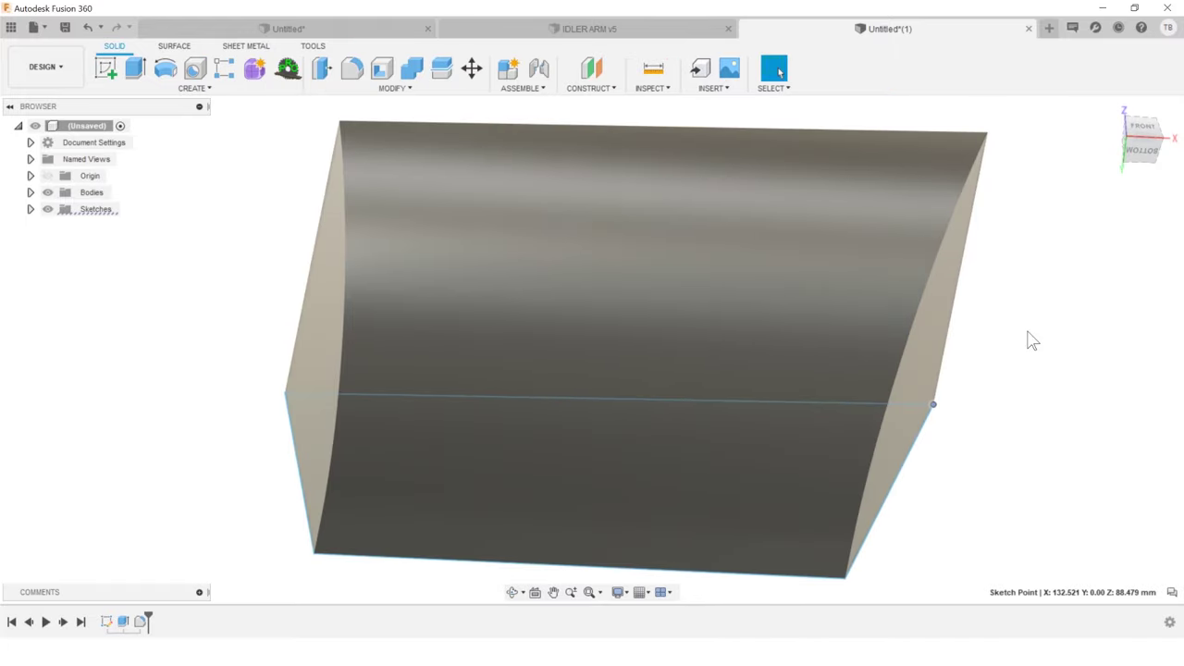
In the Untitled design, finish the plate sketch and create an empty Sketch2 on its profile.
{"action": "key", "text": "ctrl+Tab"}
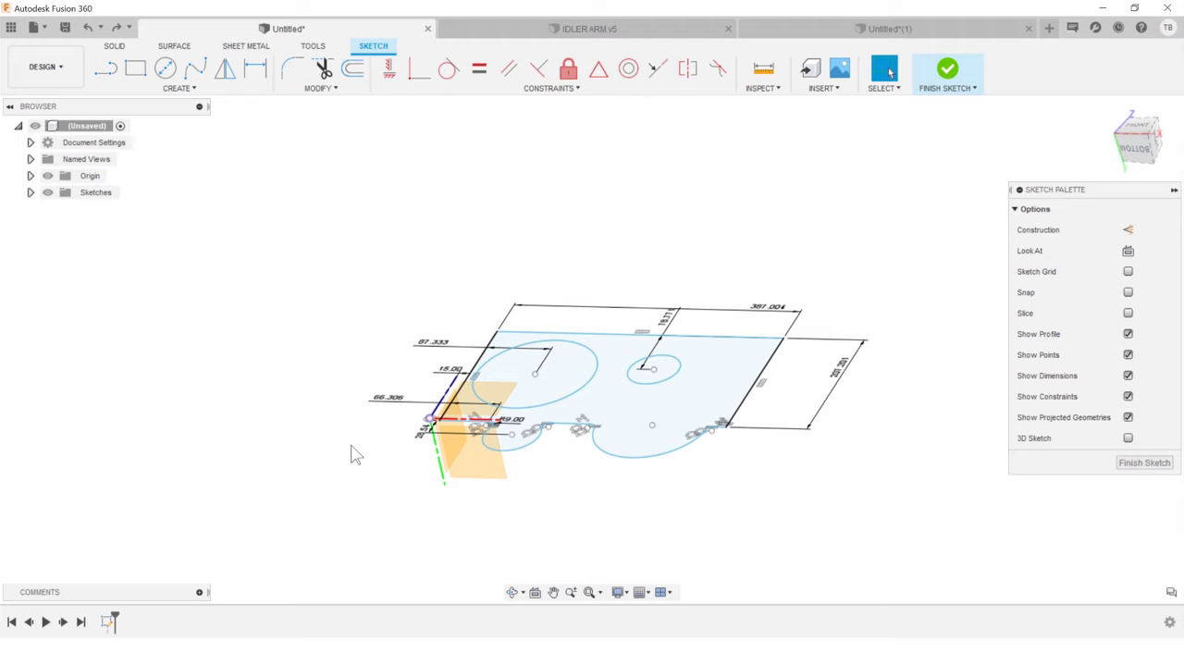
{"action": "left_click", "coordinate": [943, 74]}
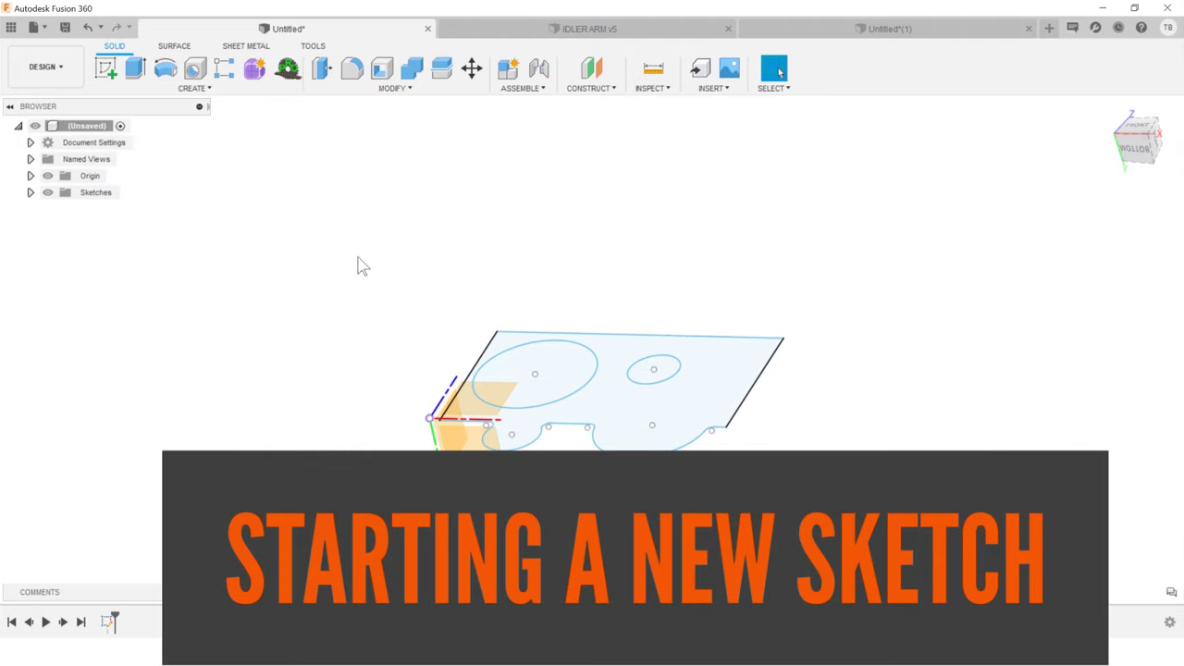
{"action": "left_click", "coordinate": [471, 413]}
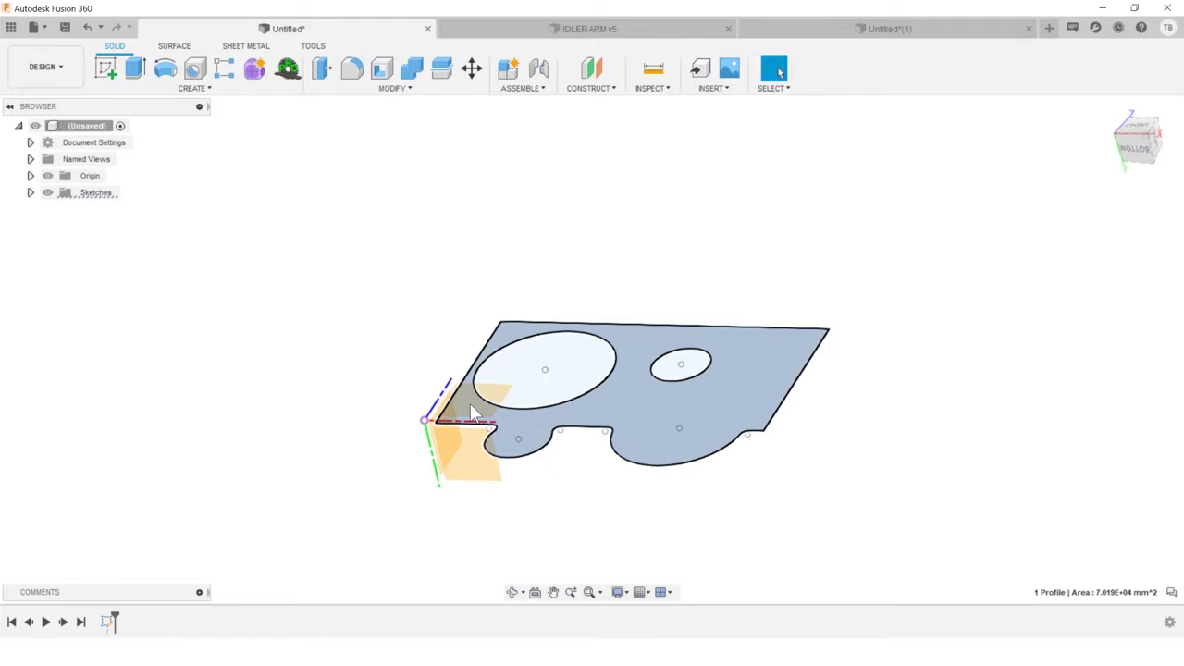
{"action": "left_click", "coordinate": [105, 68]}
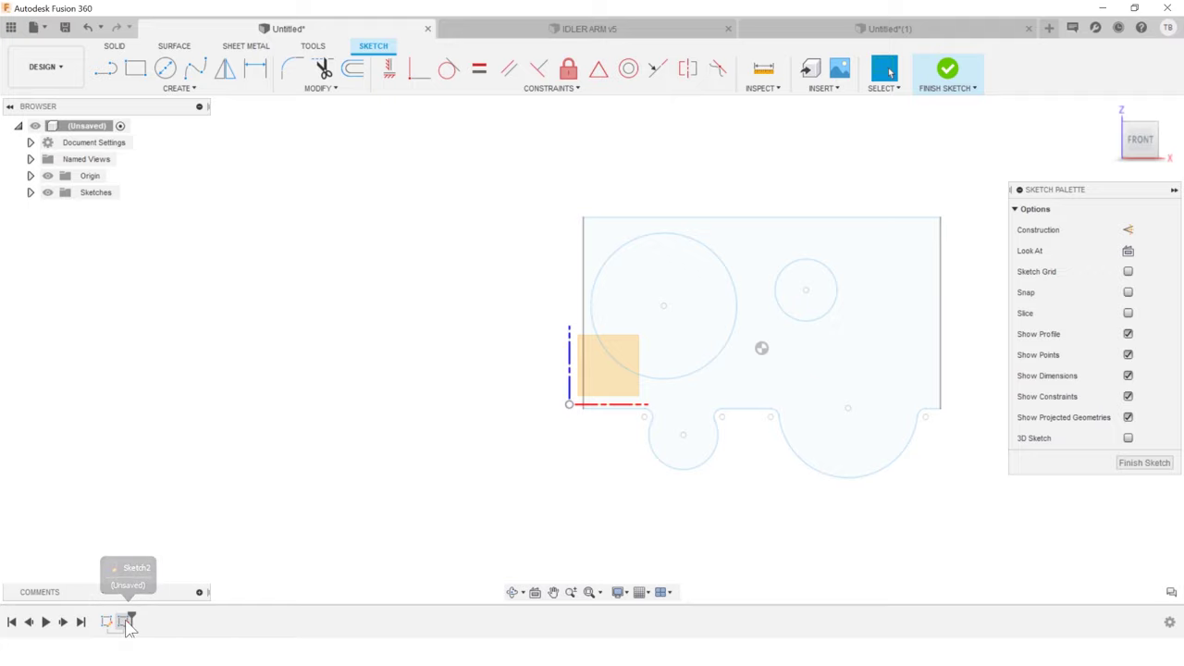
{"action": "left_click", "coordinate": [961, 74]}
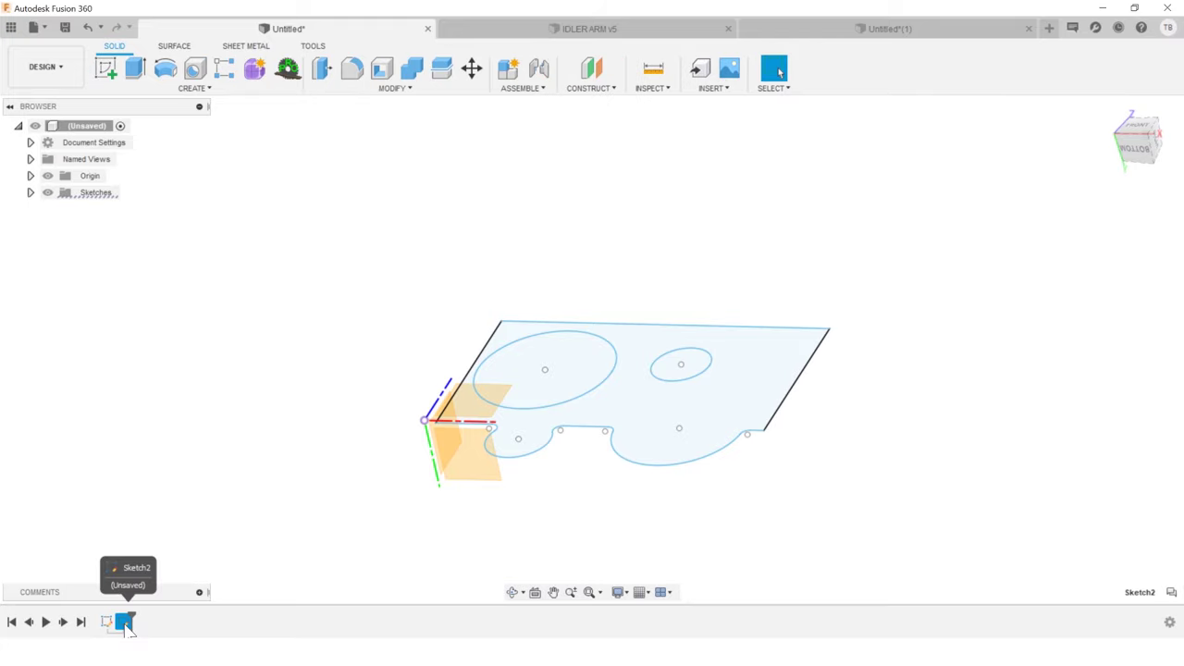
Roll the timeline back and edit the plate sketch, collapsing and re-expanding the Sketch Palette.
{"action": "left_click_drag", "start_coordinate": [129, 621], "coordinate": [120, 622]}
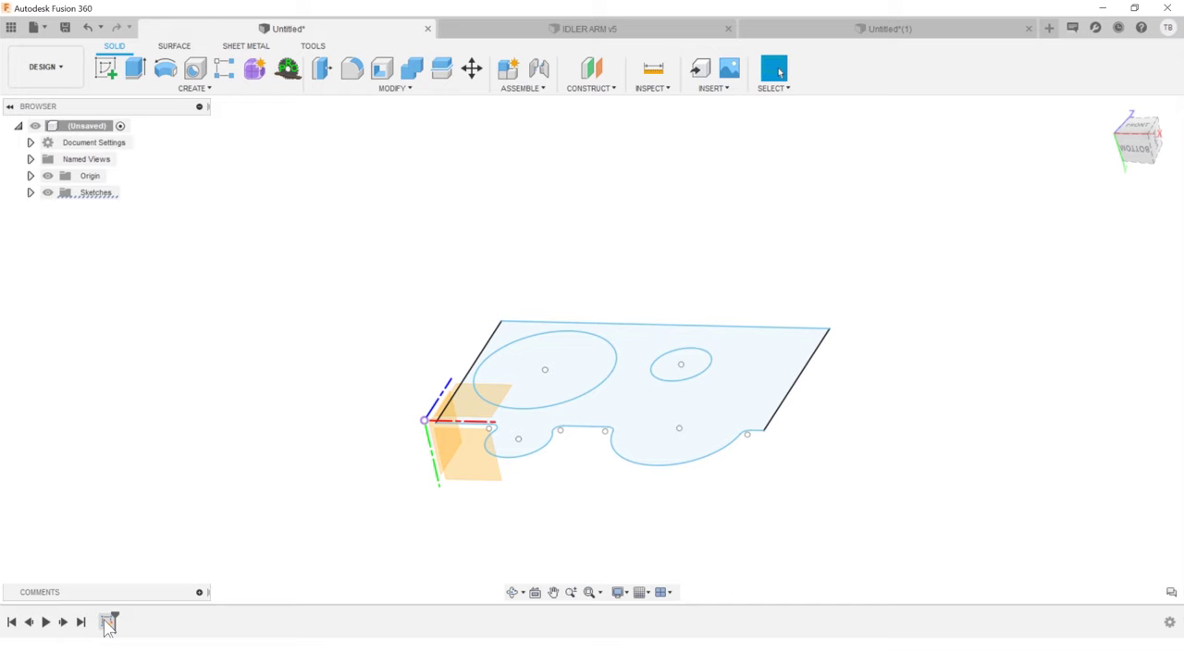
{"action": "right_click", "coordinate": [107, 623]}
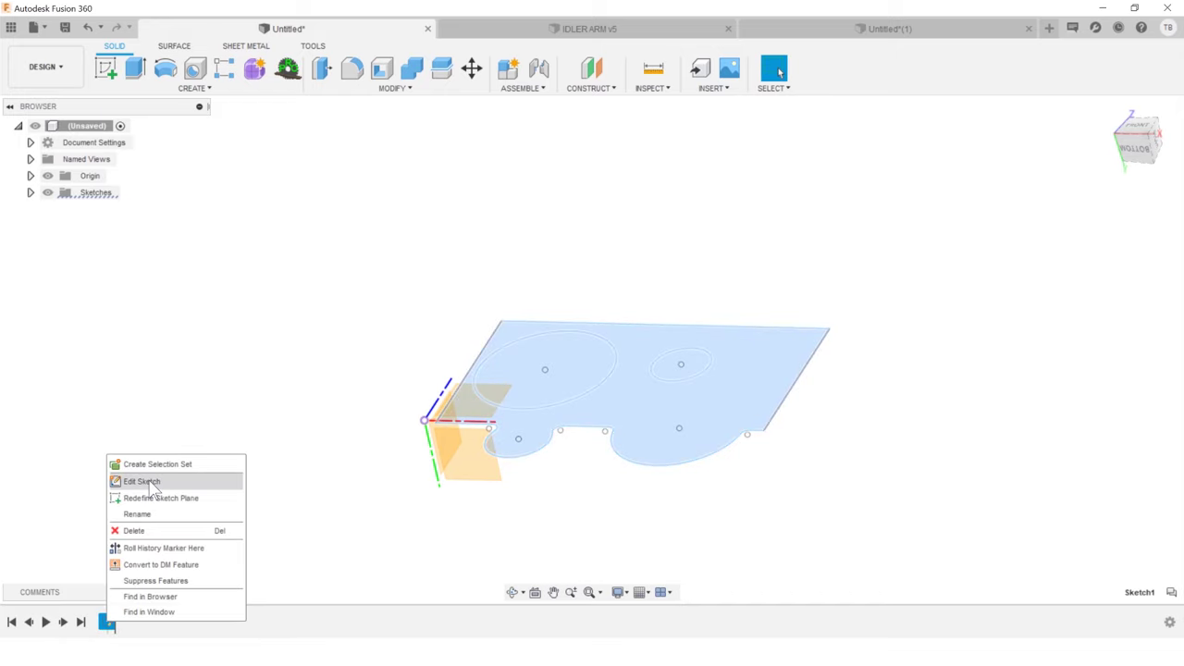
{"action": "left_click", "coordinate": [139, 481]}
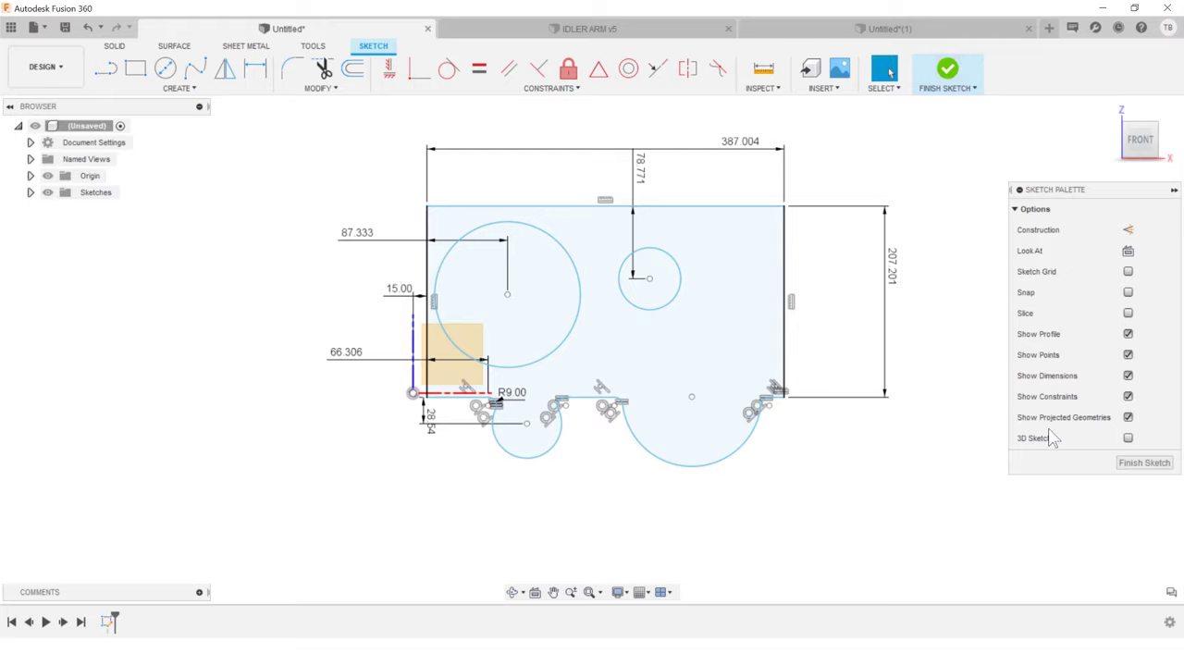
{"action": "left_click", "coordinate": [1174, 189]}
{"action": "left_click", "coordinate": [1174, 190]}
Finish the sketch, then reopen it with Edit Sketch.
{"action": "left_click", "coordinate": [950, 78]}
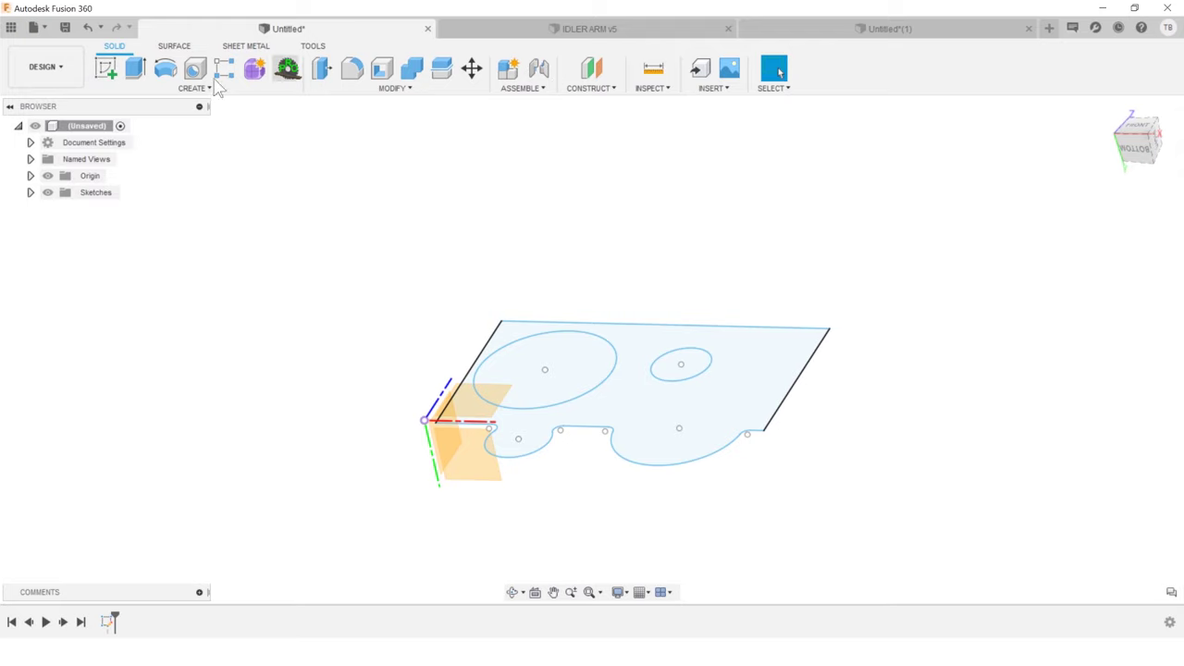
{"action": "right_click", "coordinate": [111, 623]}
{"action": "left_click", "coordinate": [134, 479]}
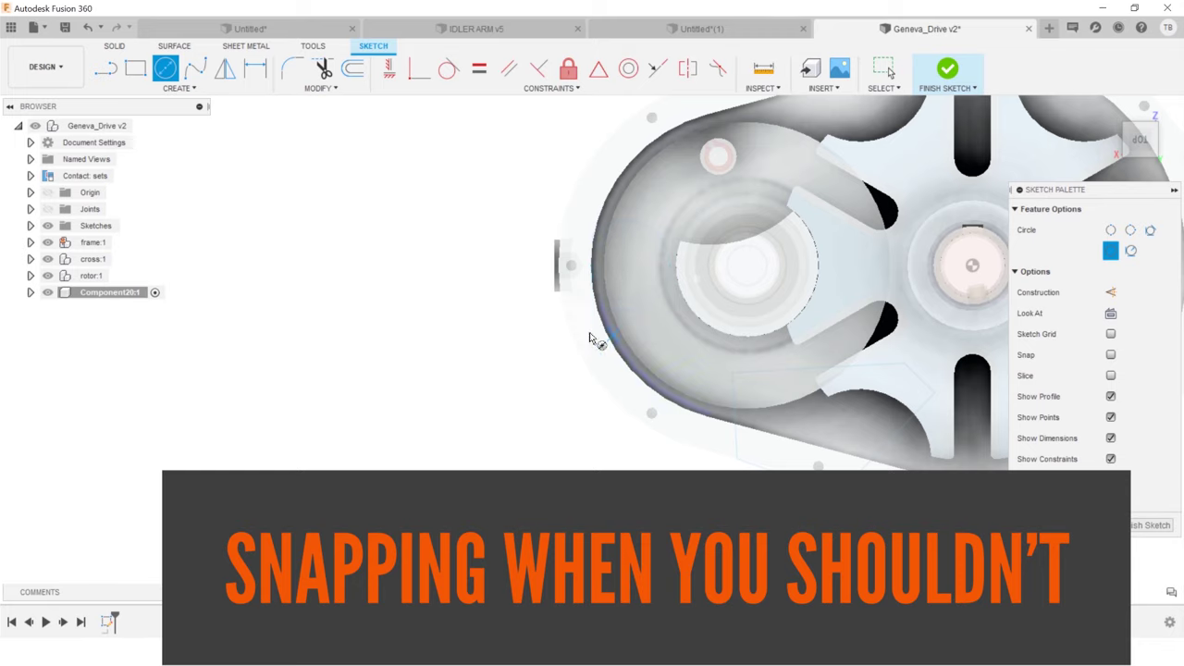
Draw a 50 mm circle beside the pulley, then dimension its diameter to 45 mm.
{"action": "scroll", "coordinate": [589, 338], "scroll_direction": "up", "scroll_amount": 3}
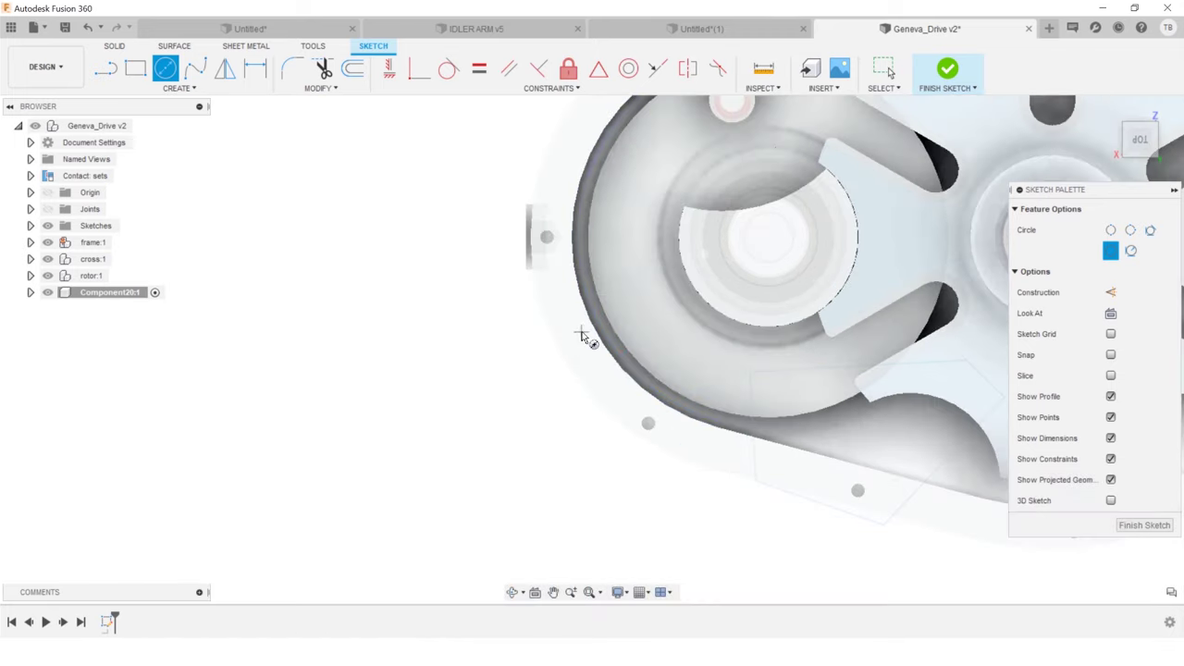
{"action": "left_click", "coordinate": [580, 332]}
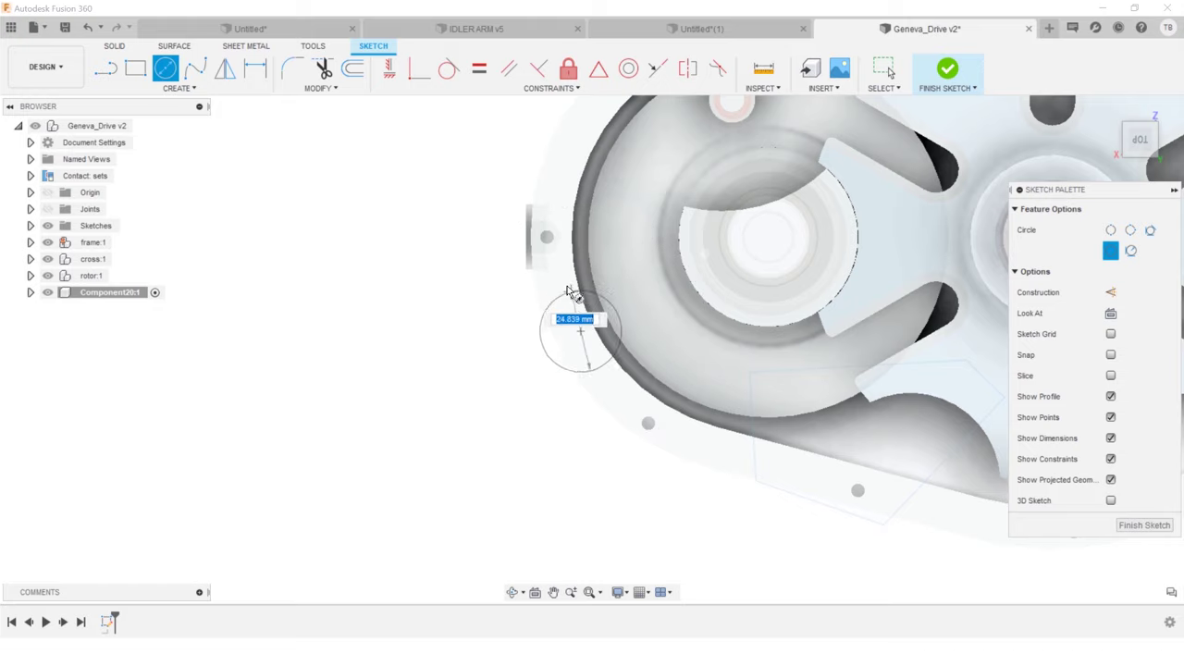
{"action": "type", "text": "50"}
{"action": "key", "text": "Return"}
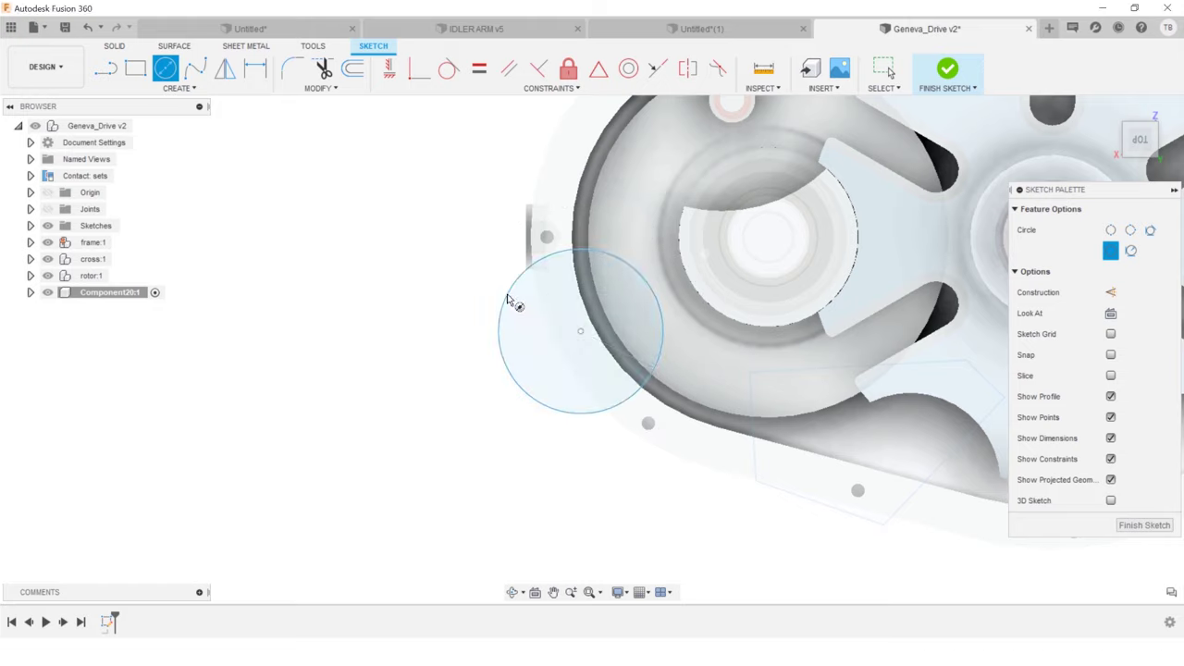
{"action": "key", "text": "d"}
{"action": "left_click", "coordinate": [502, 298]}
{"action": "left_click", "coordinate": [485, 286]}
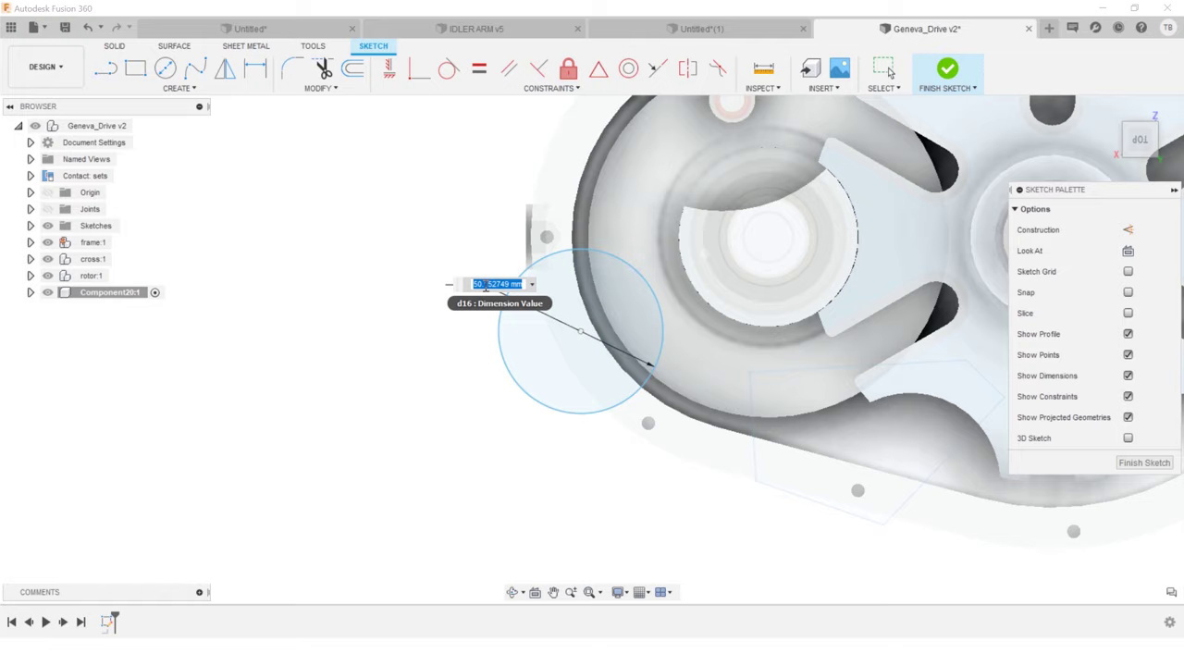
{"action": "type", "text": "45"}
{"action": "key", "text": "Return"}
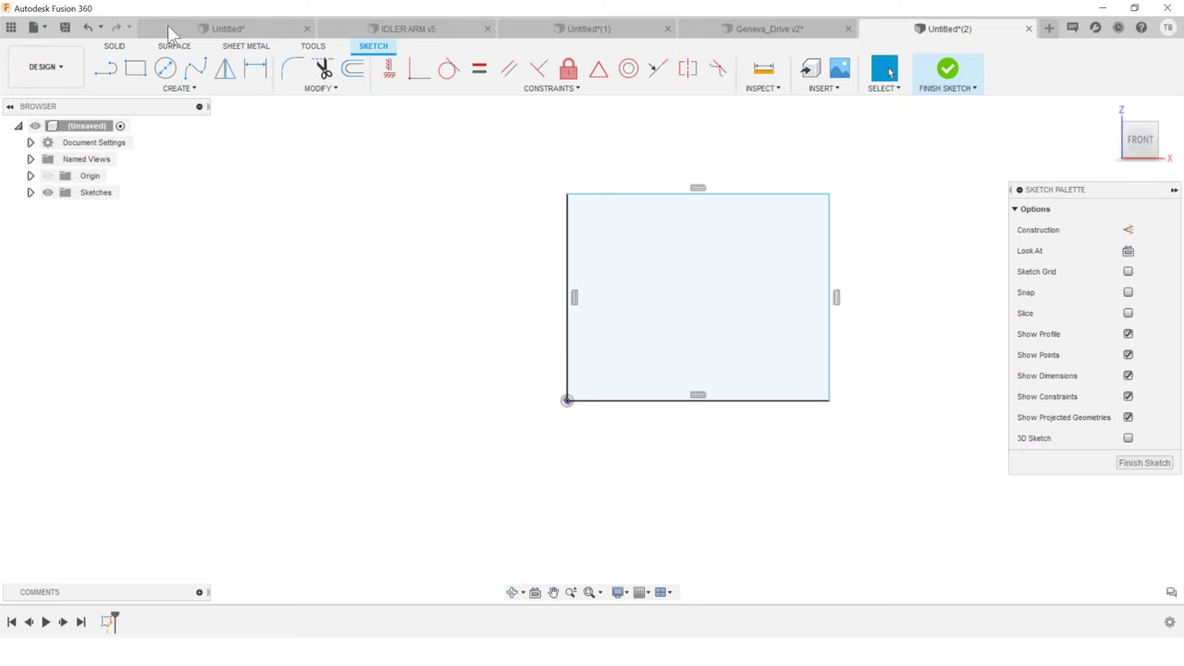
Place four center-diameter circles of different sizes near the rectangle's four corners.
{"action": "left_click", "coordinate": [165, 69]}
{"action": "left_click", "coordinate": [626, 242]}
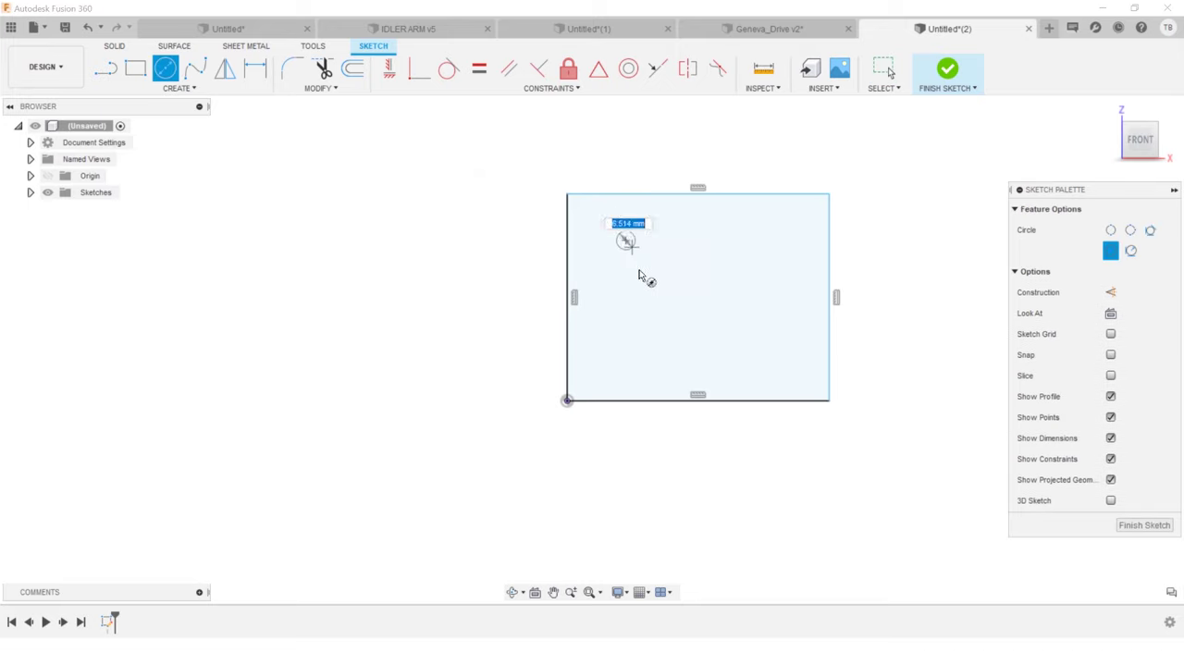
{"action": "left_click", "coordinate": [641, 269]}
{"action": "left_click", "coordinate": [785, 241]}
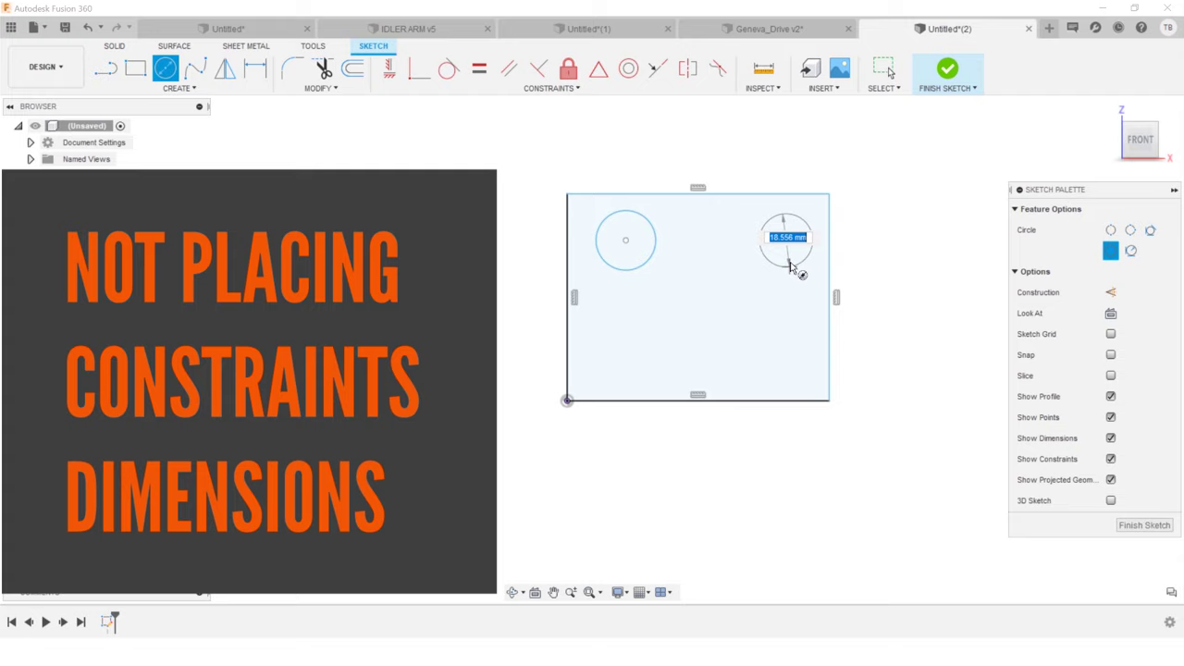
{"action": "left_click", "coordinate": [799, 258]}
{"action": "left_click", "coordinate": [625, 354]}
{"action": "left_click", "coordinate": [623, 388]}
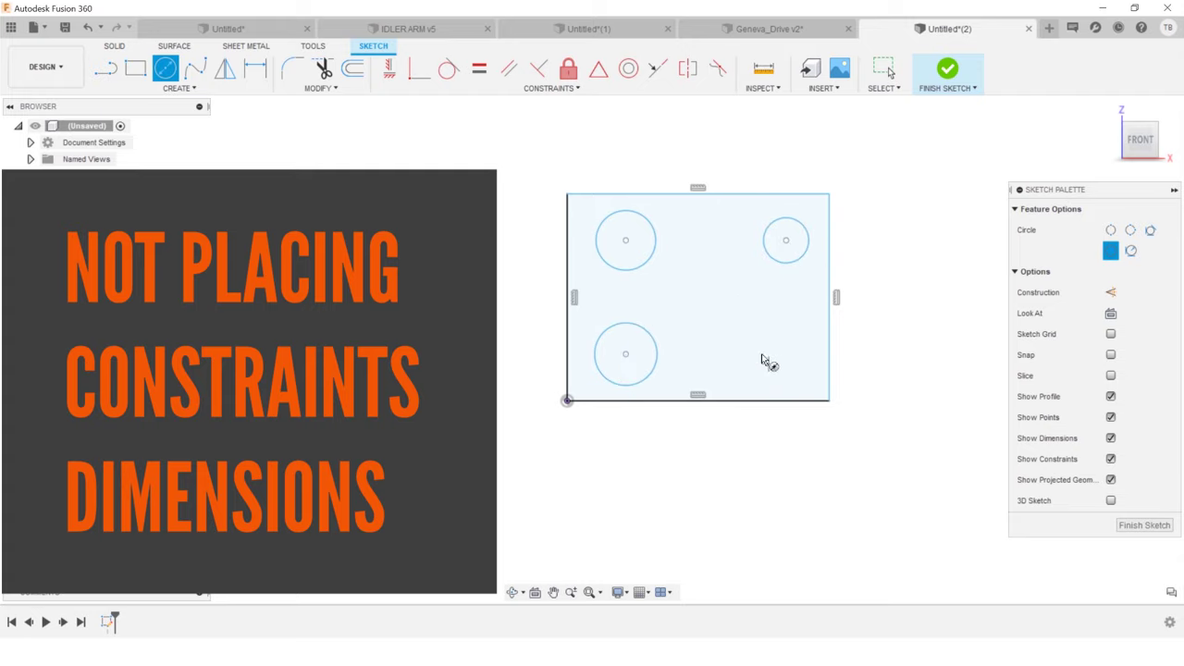
{"action": "left_click", "coordinate": [769, 347]}
{"action": "left_click", "coordinate": [789, 368]}
{"action": "key", "text": "Escape"}
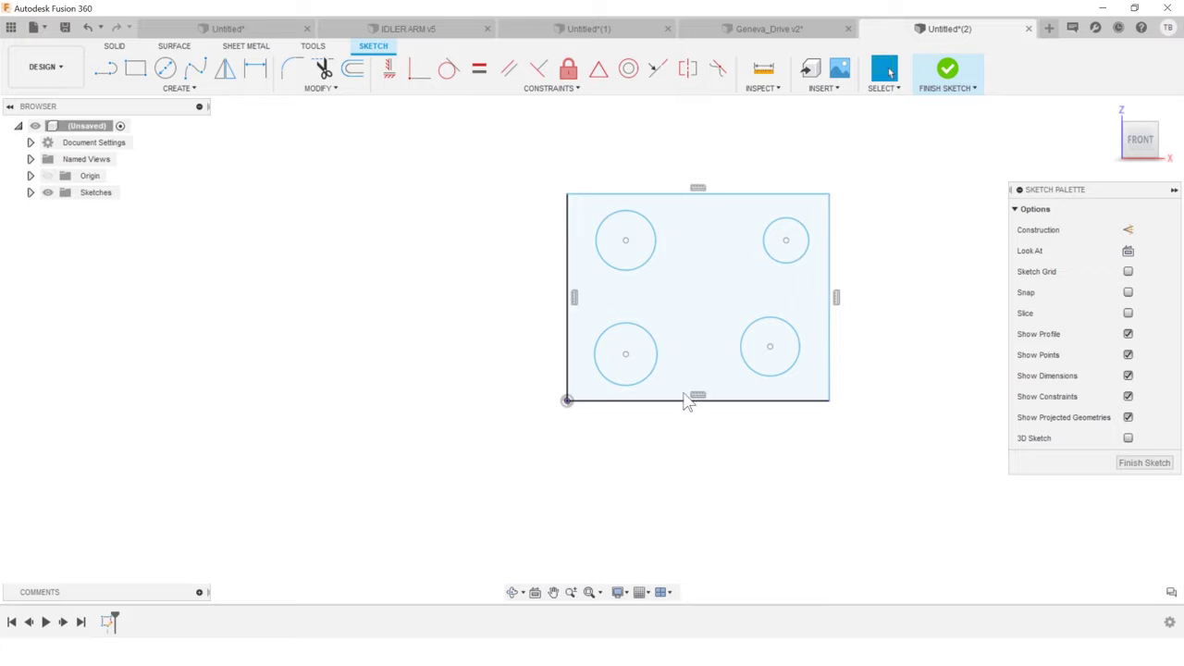
Apply an Equal constraint to all four circles.
{"action": "left_click", "coordinate": [654, 261]}
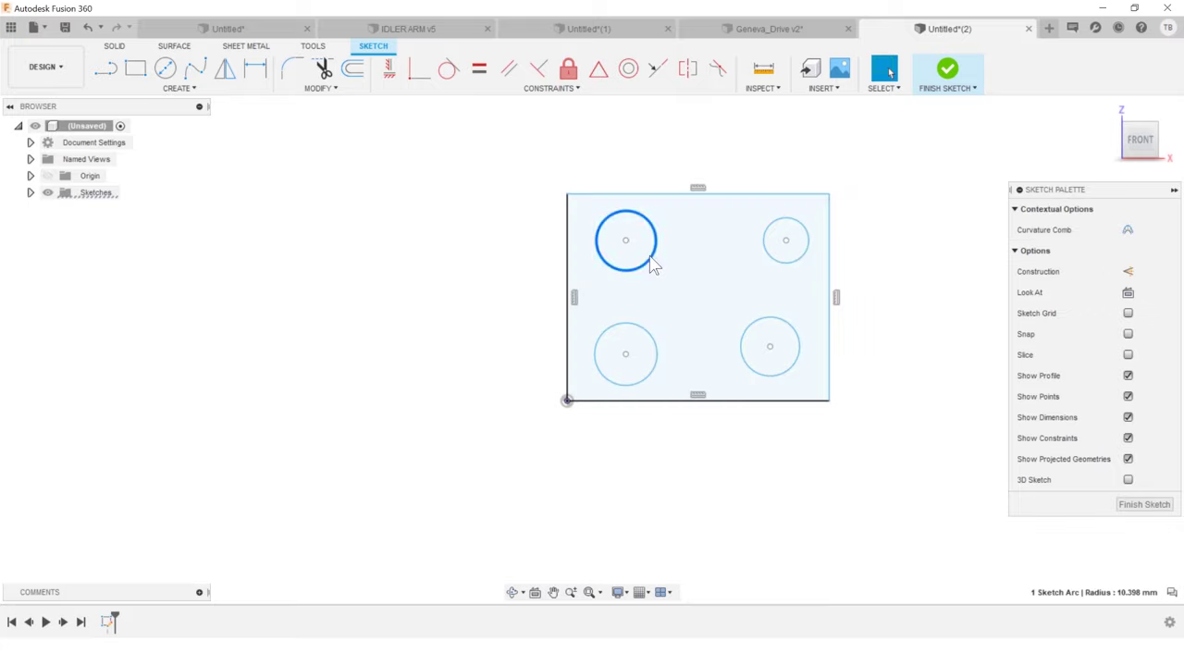
{"action": "left_click", "coordinate": [773, 264], "text": "shift"}
{"action": "left_click", "coordinate": [749, 324], "text": "shift"}
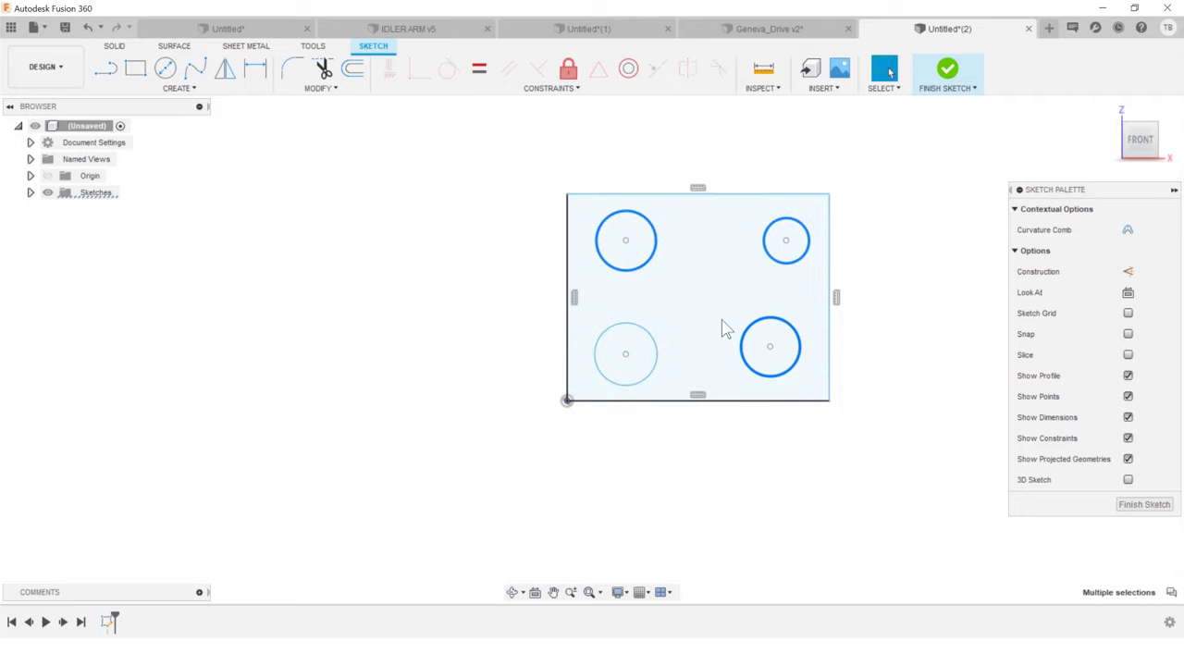
{"action": "left_click", "coordinate": [620, 333], "text": "shift"}
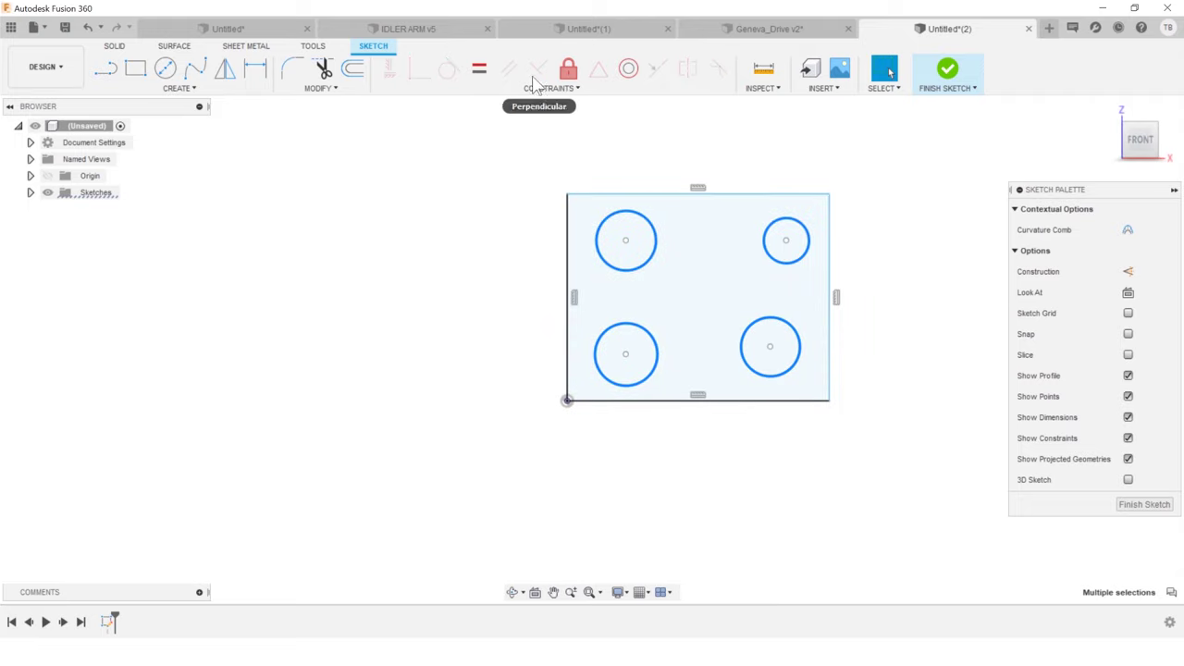
{"action": "left_click", "coordinate": [479, 69]}
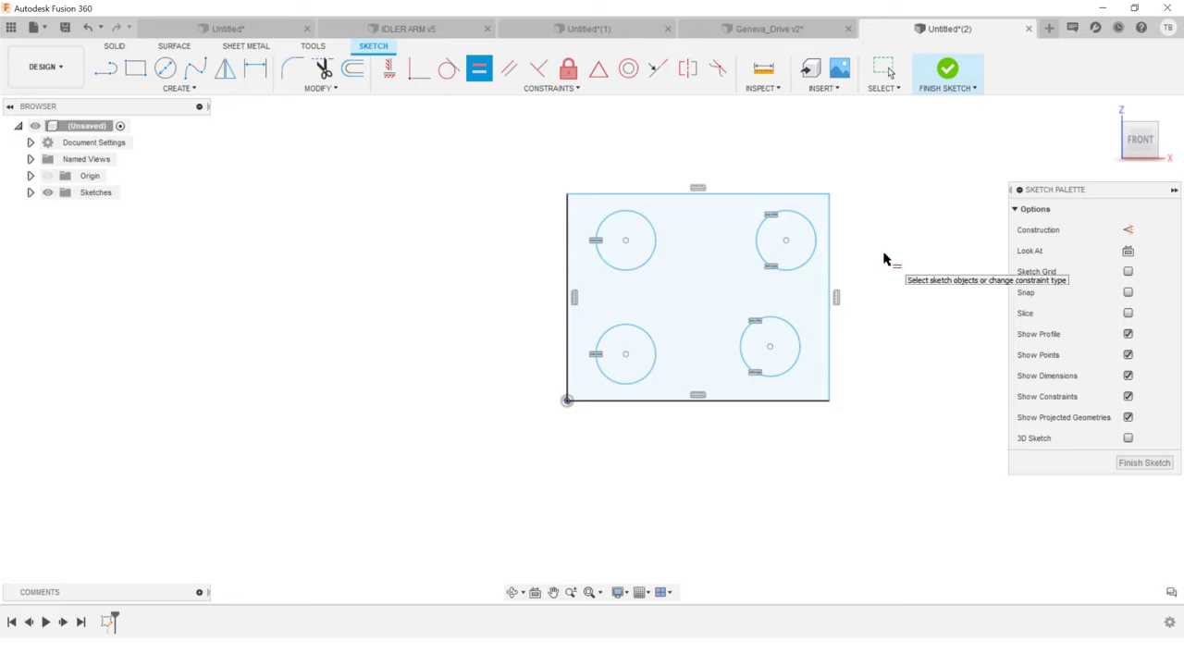
{"action": "key", "text": "Escape"}
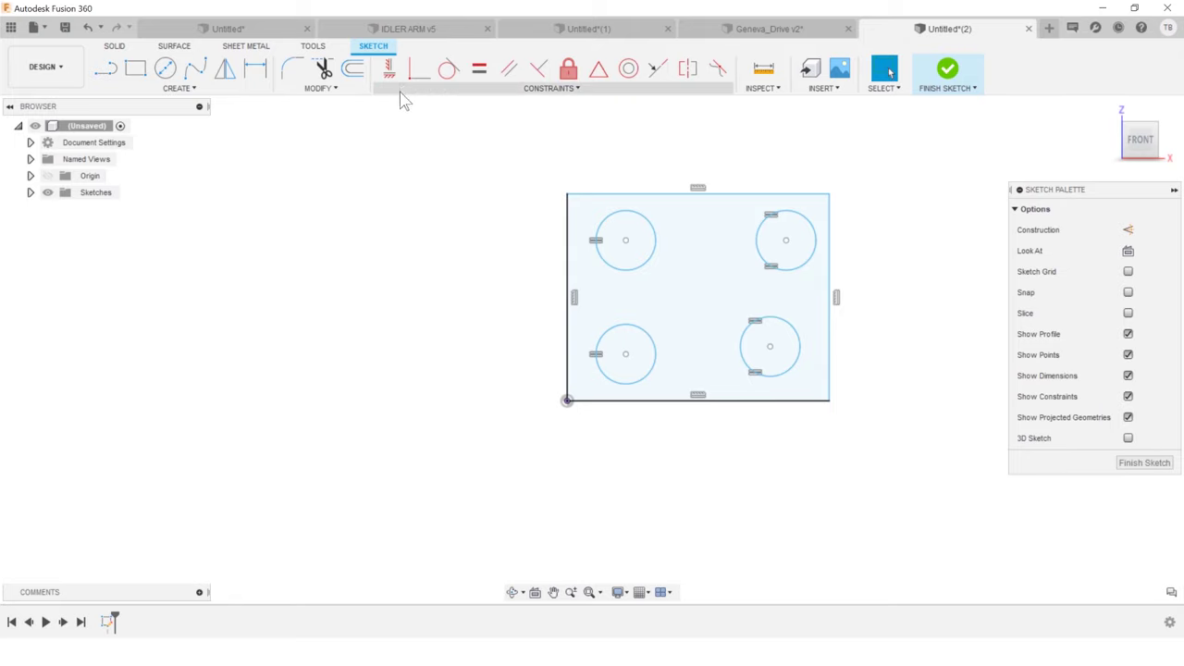
Draw a small rectangle between the circles and convert its four edges to construction lines.
{"action": "left_click", "coordinate": [135, 70]}
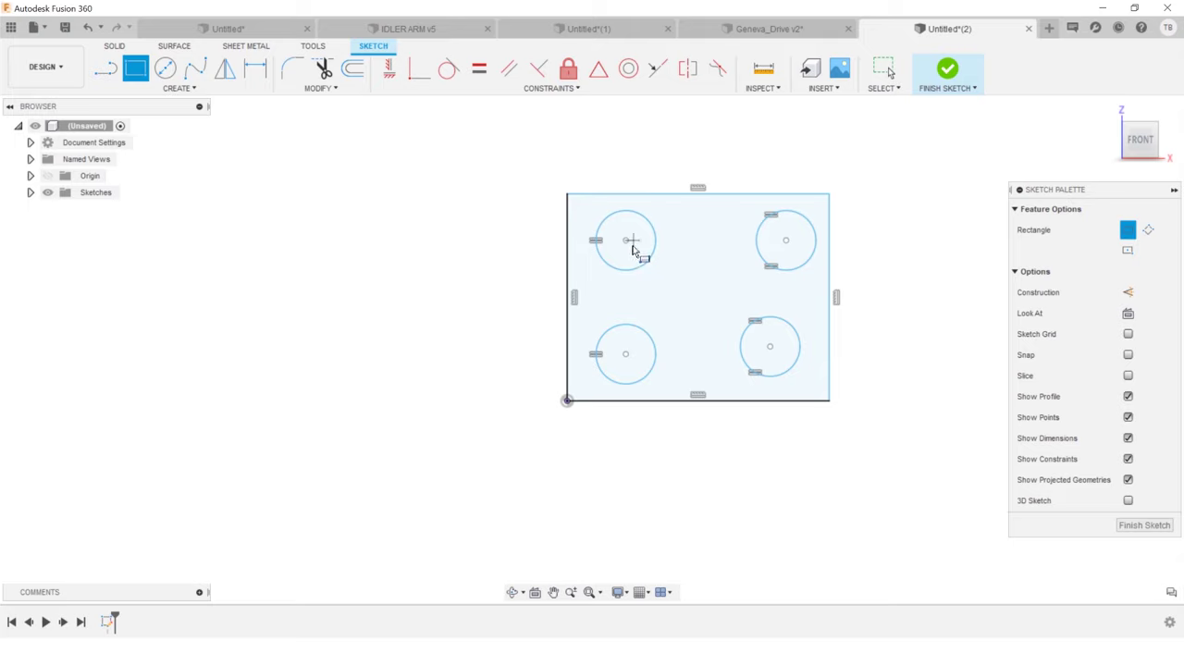
{"action": "left_click", "coordinate": [662, 263]}
{"action": "left_click", "coordinate": [724, 319]}
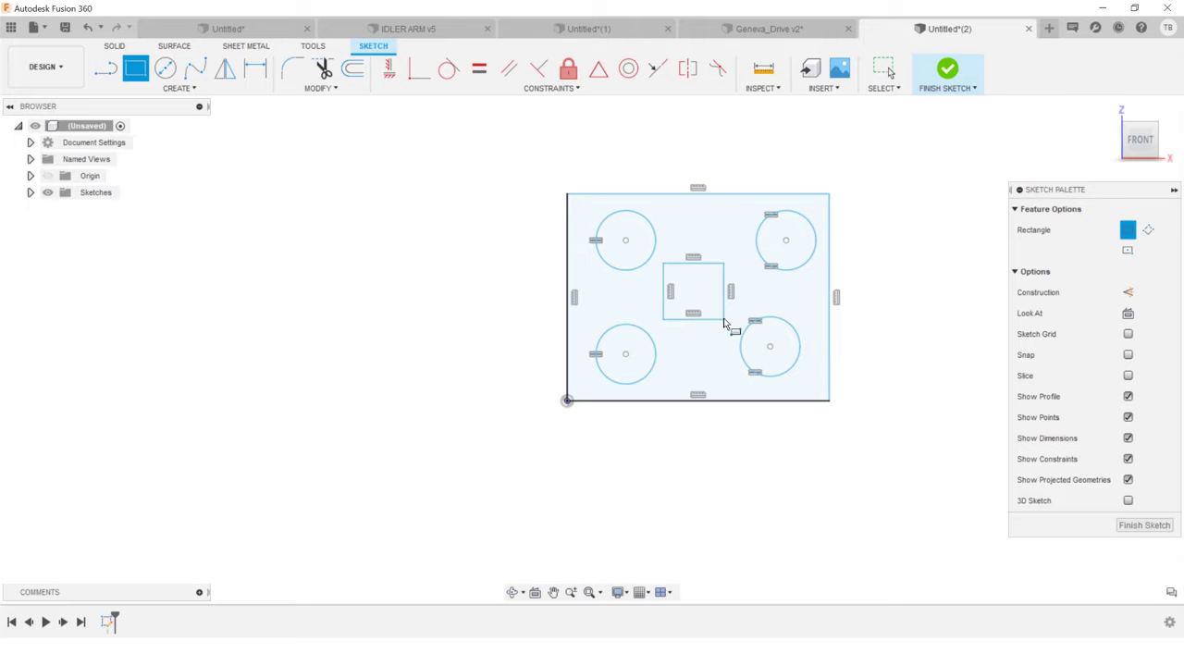
{"action": "key", "text": "Escape"}
{"action": "left_click", "coordinate": [695, 264]}
{"action": "left_click", "coordinate": [724, 291]}
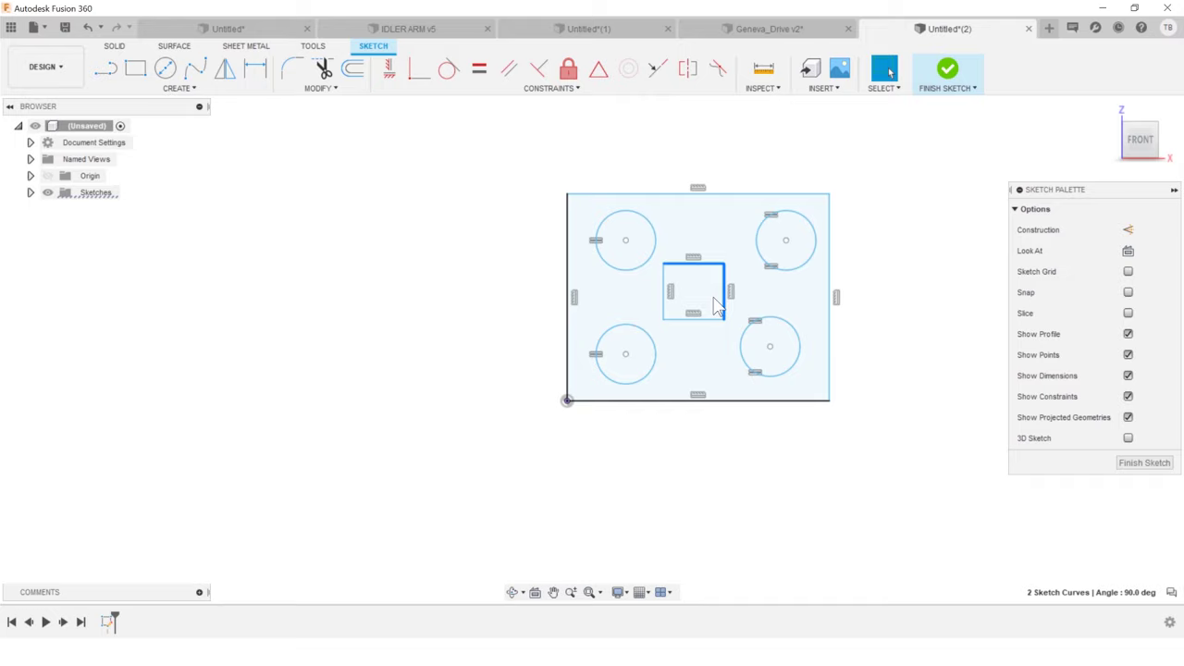
{"action": "left_click", "coordinate": [701, 319]}
{"action": "left_click", "coordinate": [662, 313]}
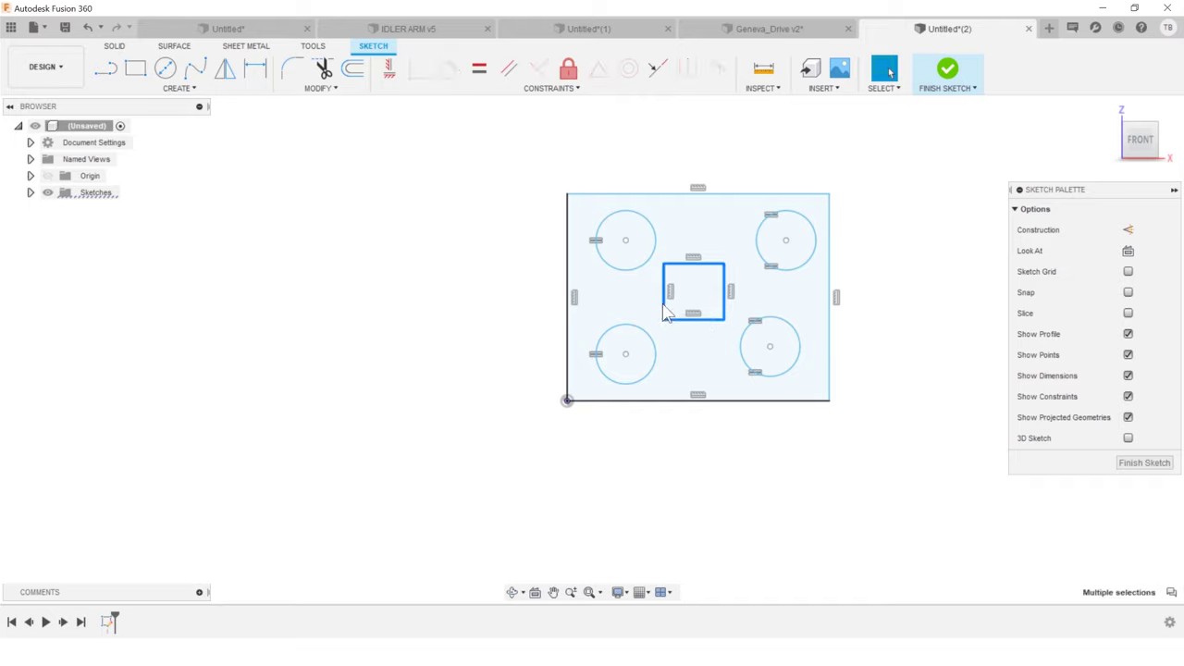
{"action": "key", "text": "x"}
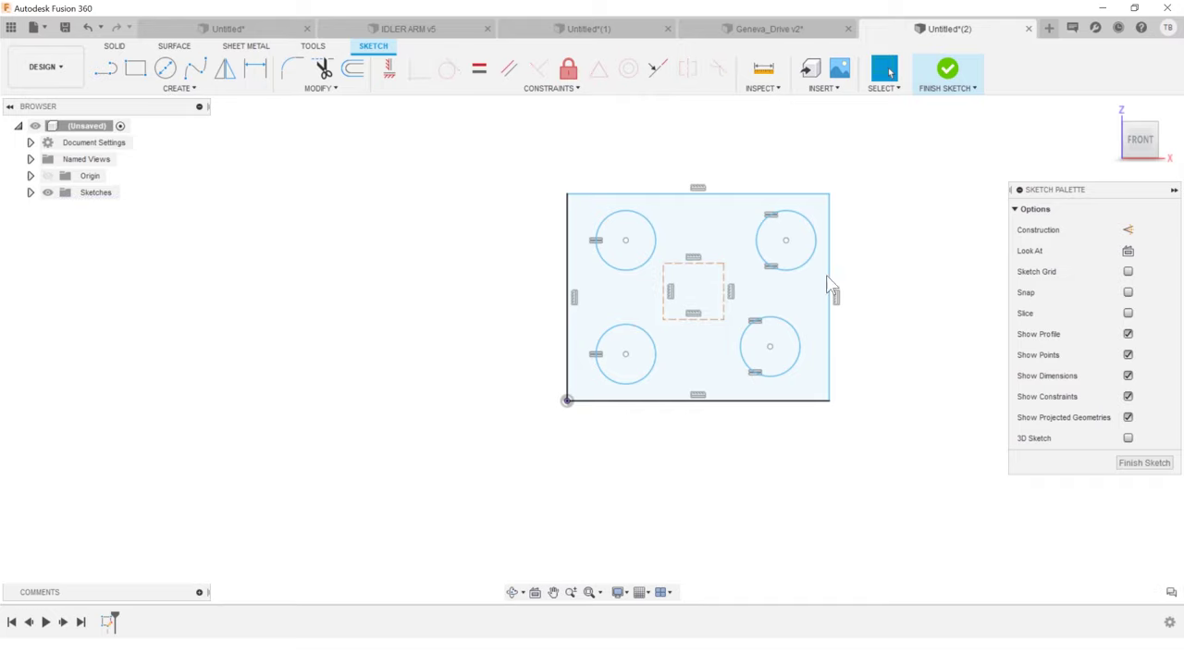
Snap the construction rectangle's corners onto the four circle centres.
{"action": "left_click_drag", "start_coordinate": [662, 266], "coordinate": [625, 240]}
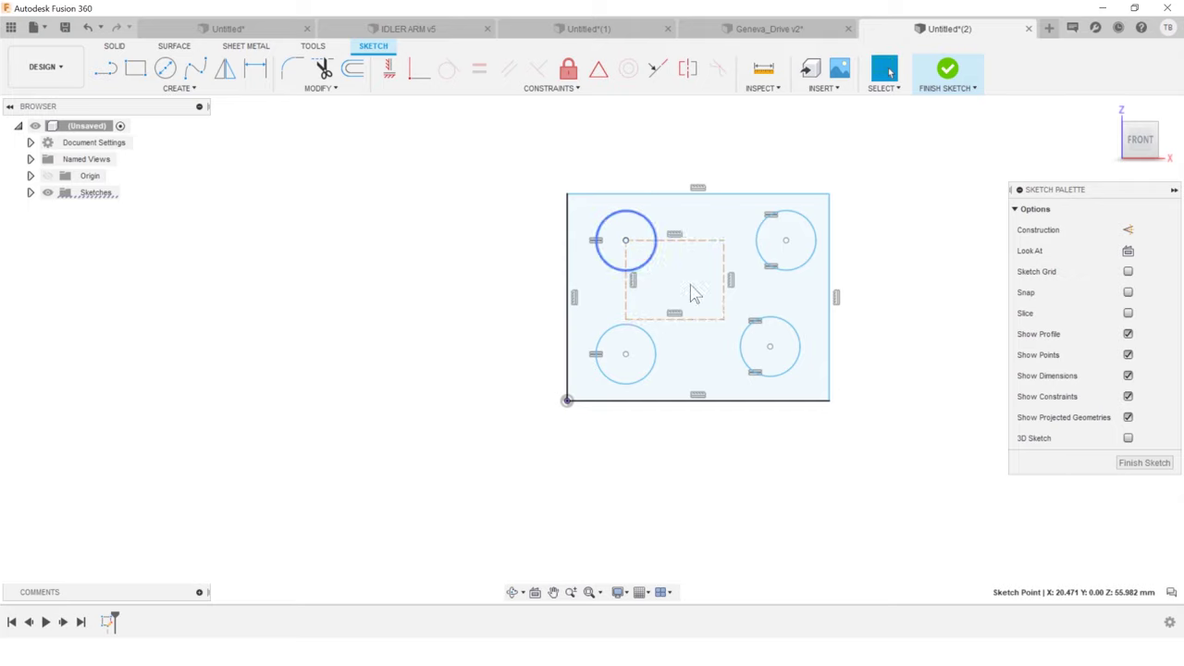
{"action": "left_click_drag", "start_coordinate": [724, 320], "coordinate": [794, 378]}
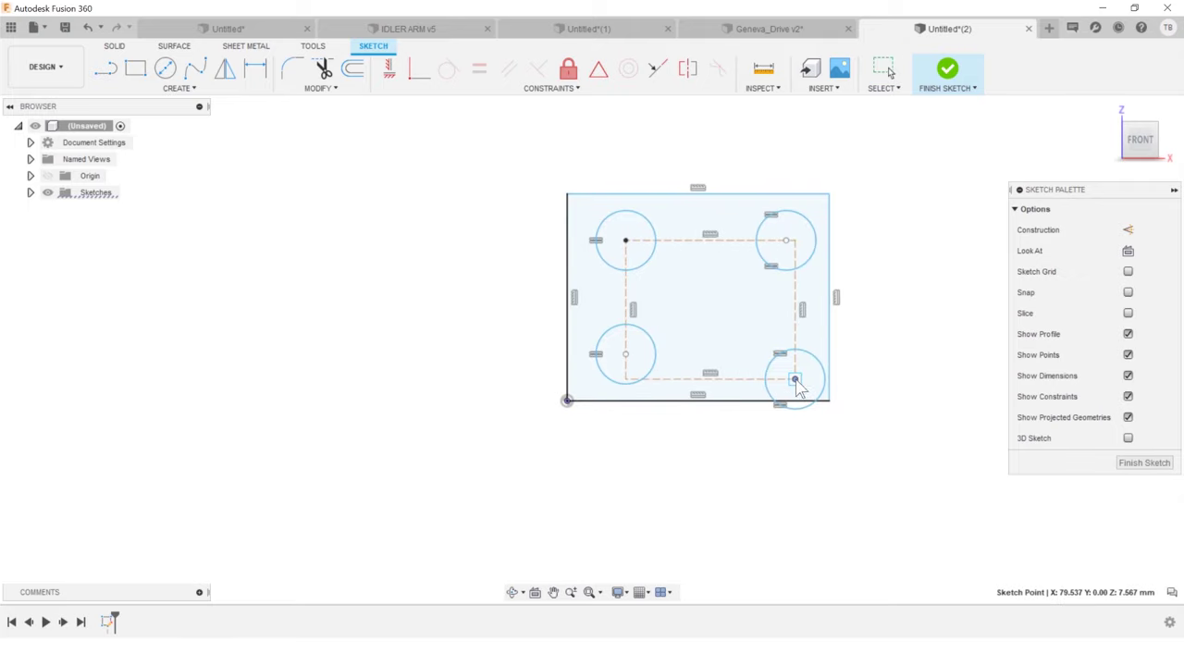
{"action": "mouse_move", "coordinate": [787, 243]}
{"action": "left_mouse_down"}
{"action": "mouse_move", "coordinate": [791, 254]}
{"action": "mouse_move", "coordinate": [794, 241]}
{"action": "left_mouse_up"}
{"action": "left_click_drag", "start_coordinate": [629, 363], "coordinate": [630, 387]}
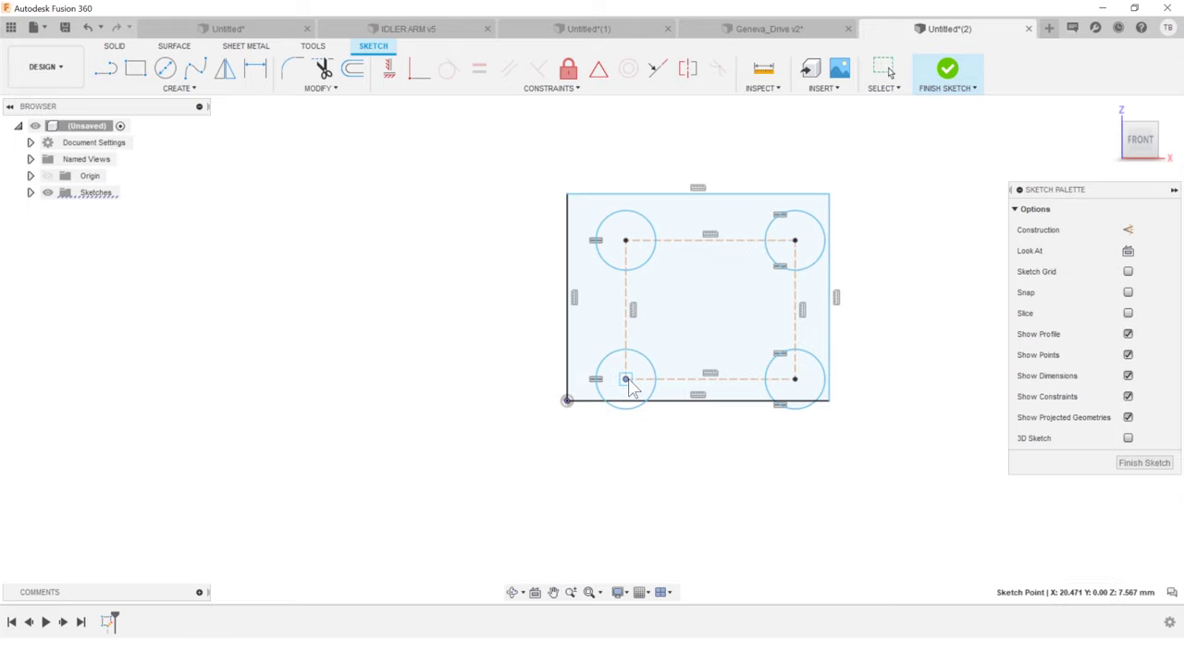
{"action": "key", "text": "v"}
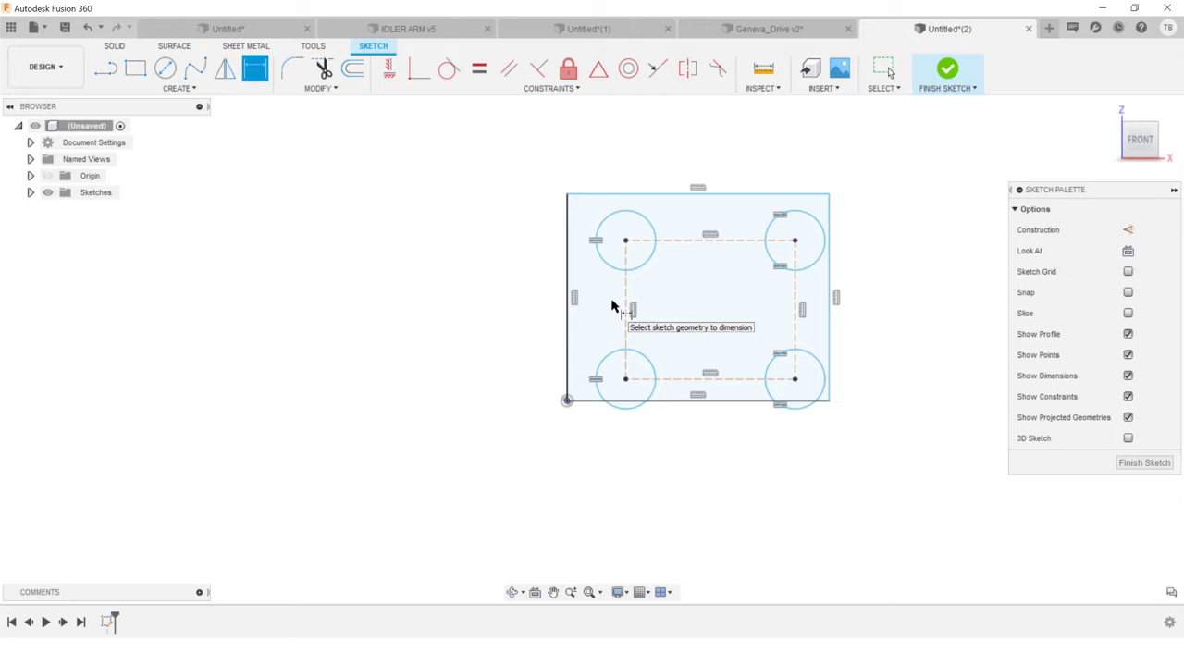
{"action": "key", "text": "Escape"}
{"action": "mouse_move", "coordinate": [800, 389]}
{"action": "left_mouse_down"}
{"action": "mouse_move", "coordinate": [763, 347]}
{"action": "mouse_move", "coordinate": [758, 362]}
{"action": "mouse_move", "coordinate": [785, 356]}
{"action": "left_mouse_up"}
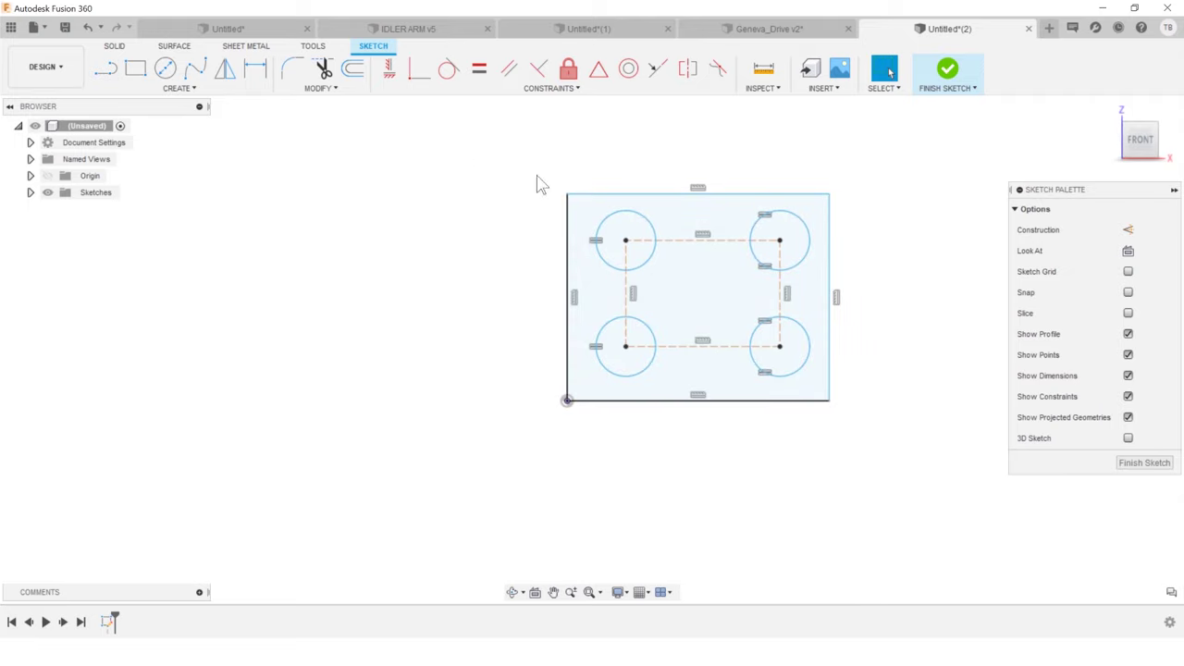
Draw a vertical line from the top-edge midpoint to the construction rectangle, then widen the outer rectangle.
{"action": "left_click", "coordinate": [108, 72]}
{"action": "left_click", "coordinate": [700, 194]}
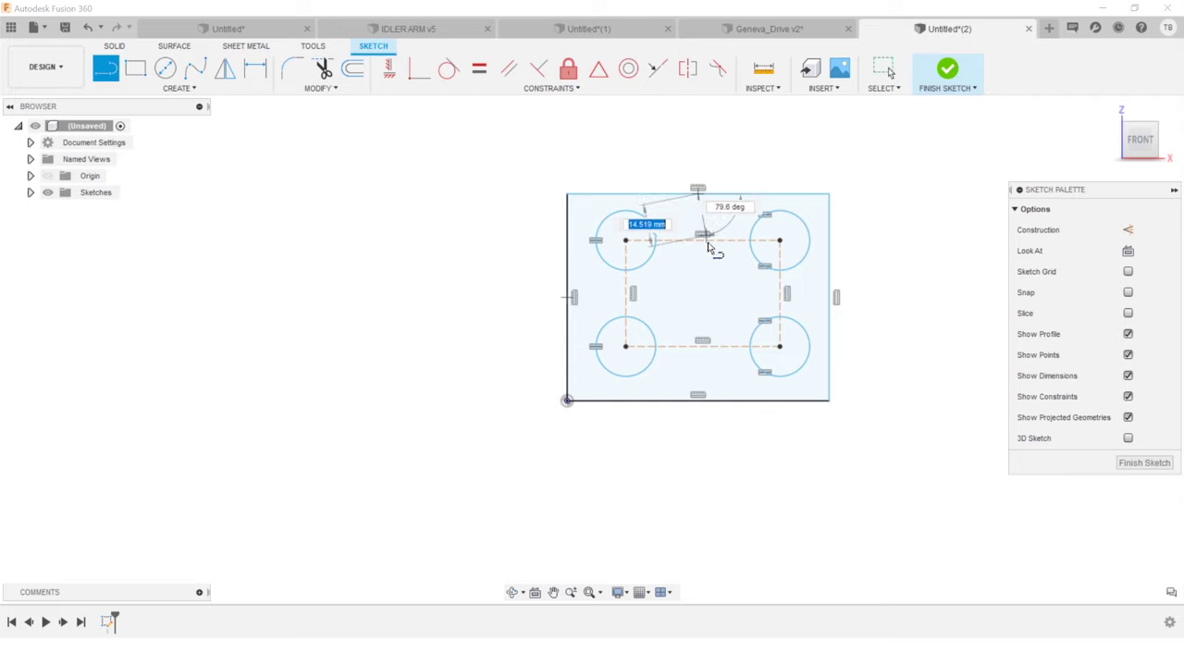
{"action": "left_click", "coordinate": [708, 242]}
{"action": "key", "text": "Escape"}
{"action": "left_click", "coordinate": [700, 230]}
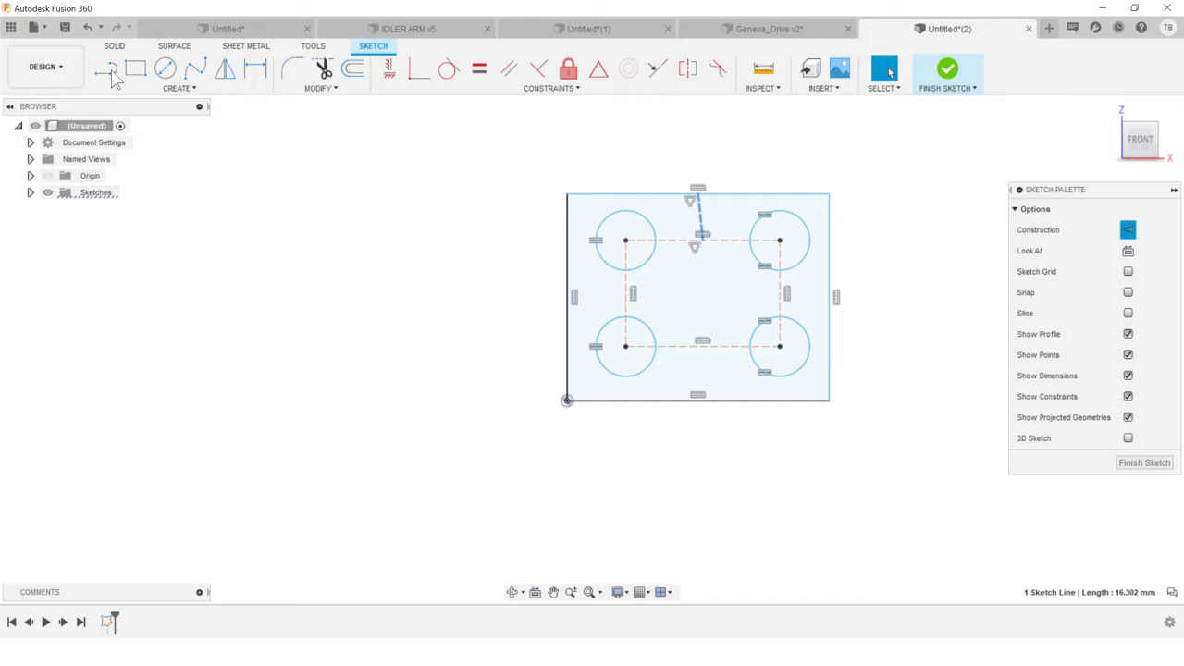
{"action": "left_click", "coordinate": [390, 68]}
{"action": "key", "text": "Escape"}
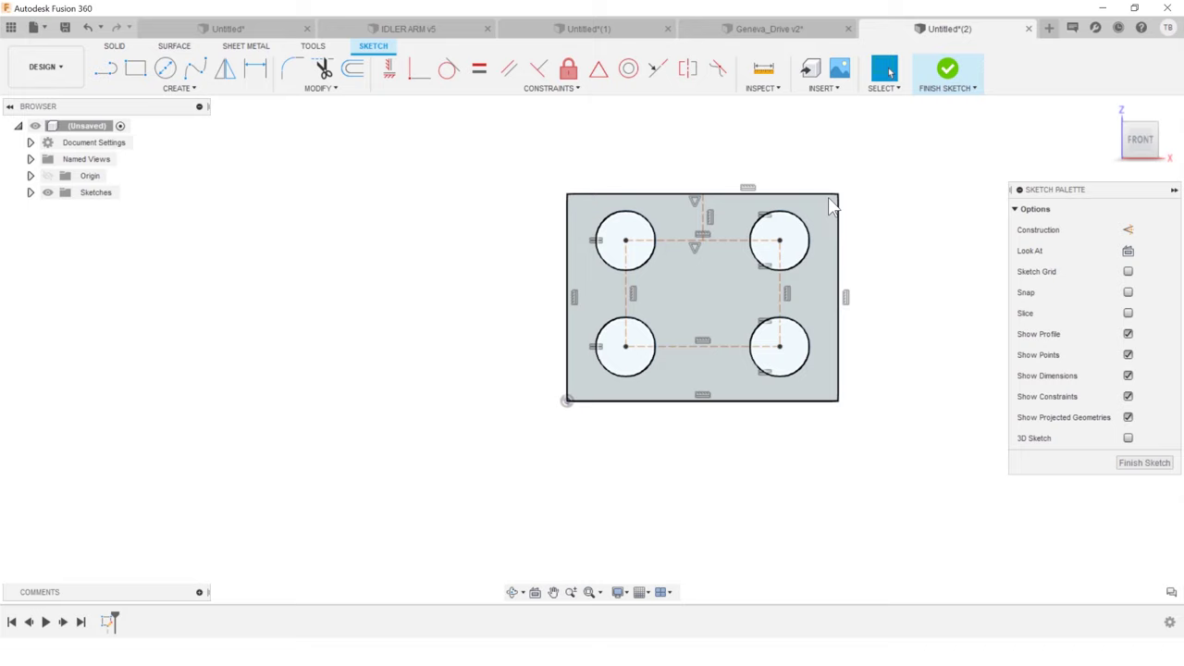
{"action": "left_click_drag", "start_coordinate": [840, 195], "coordinate": [884, 205]}
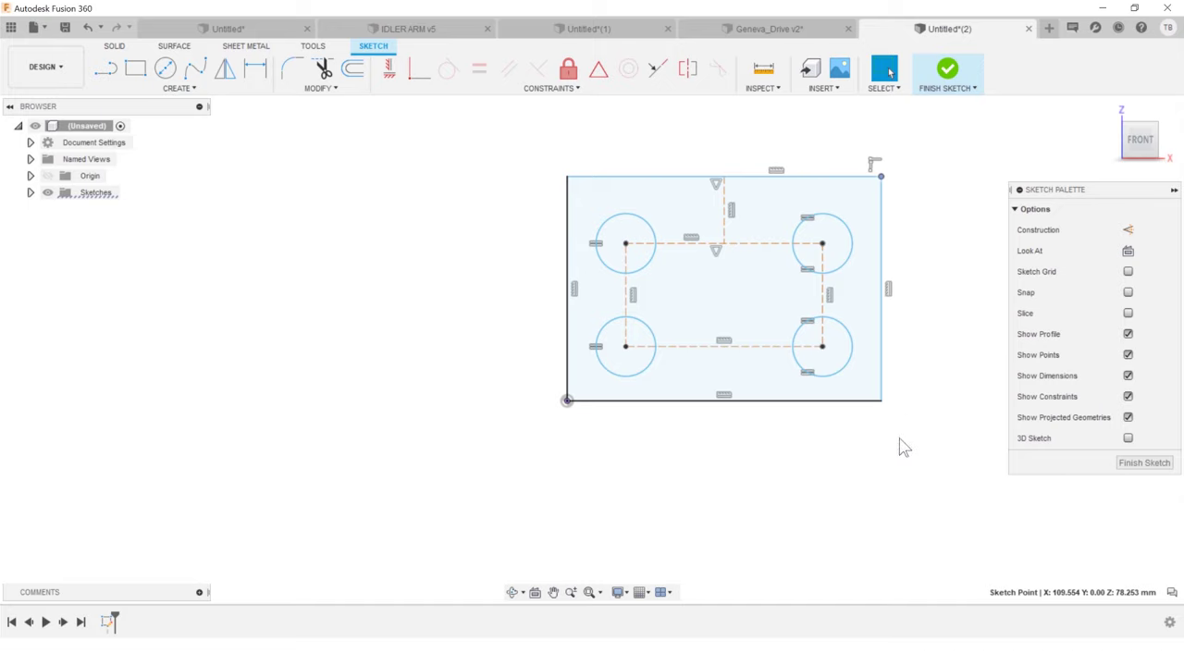
Dimension the plate width to 110, a circle diameter to 20, and the height to 75.
{"action": "key", "text": "d"}
{"action": "left_click", "coordinate": [566, 251]}
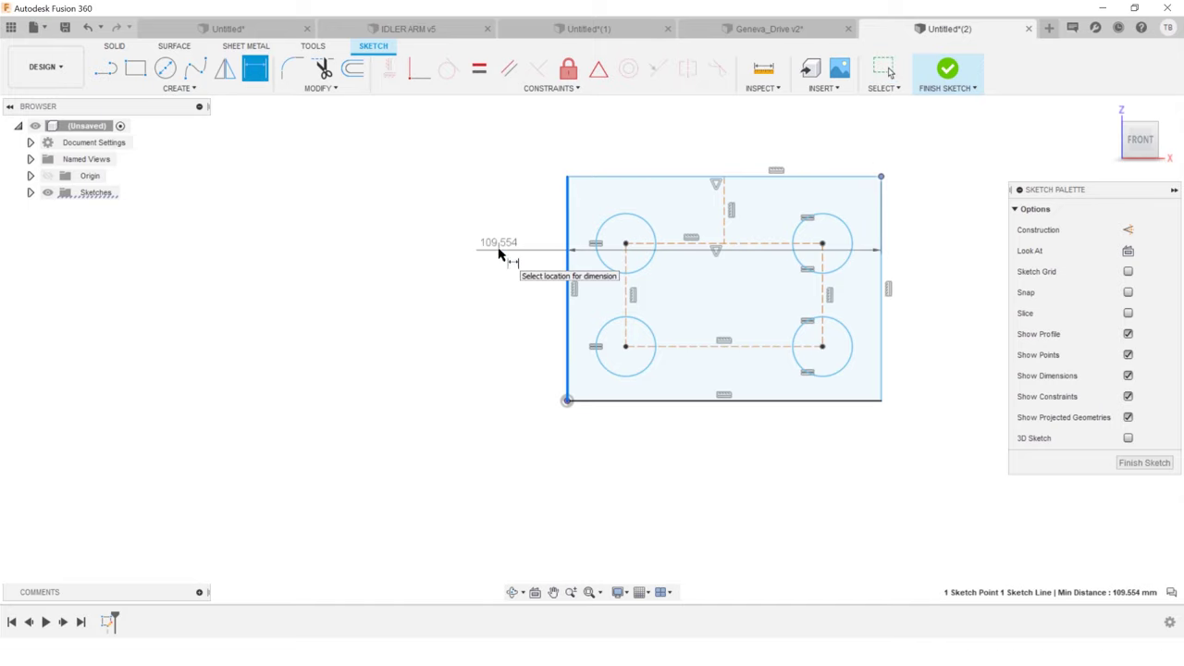
{"action": "left_click", "coordinate": [606, 132]}
{"action": "type", "text": "1"}
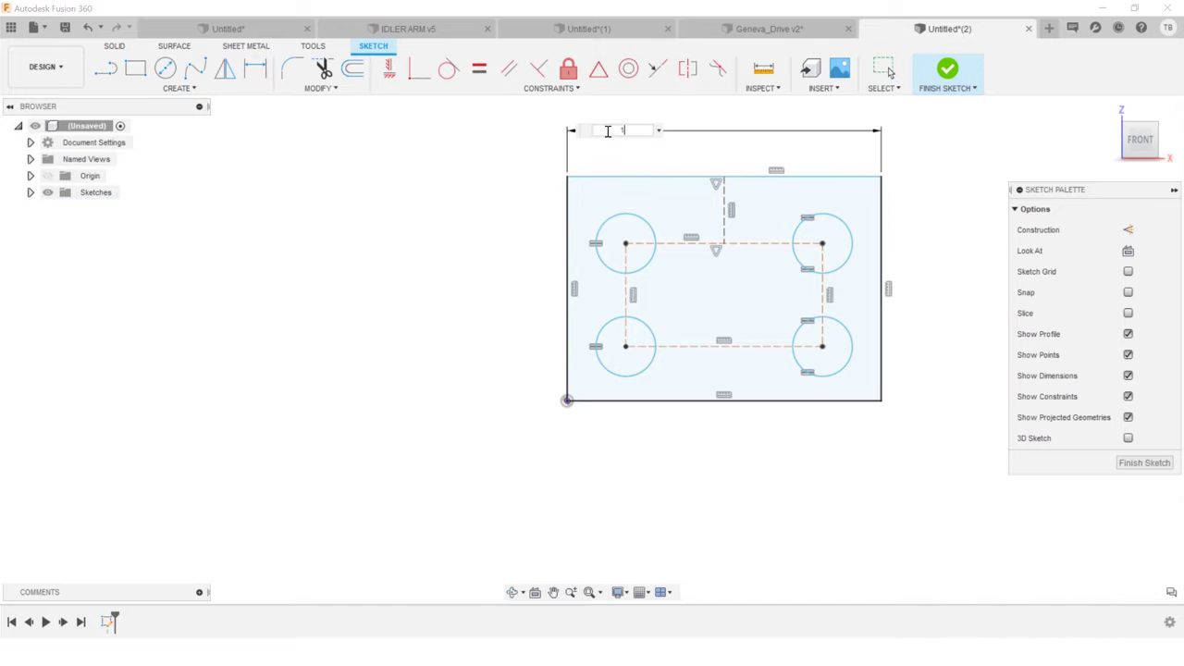
{"action": "type", "text": "10"}
{"action": "key", "text": "Return"}
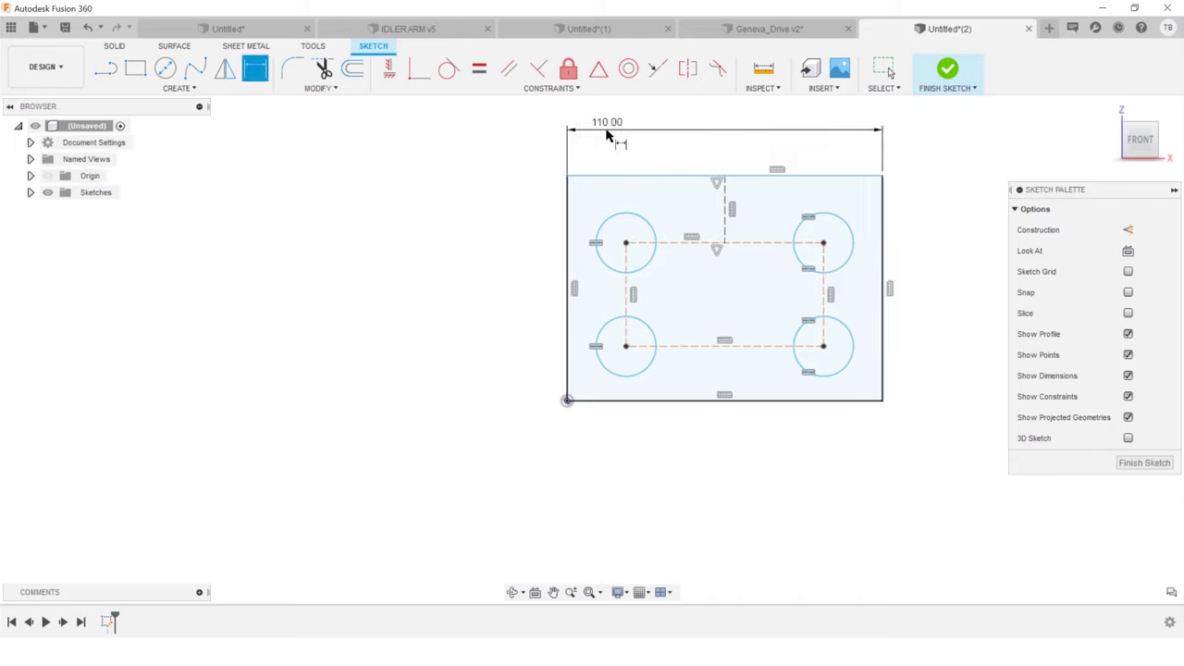
{"action": "left_click", "coordinate": [650, 224]}
{"action": "left_click", "coordinate": [665, 214]}
{"action": "type", "text": "20"}
{"action": "key", "text": "Return"}
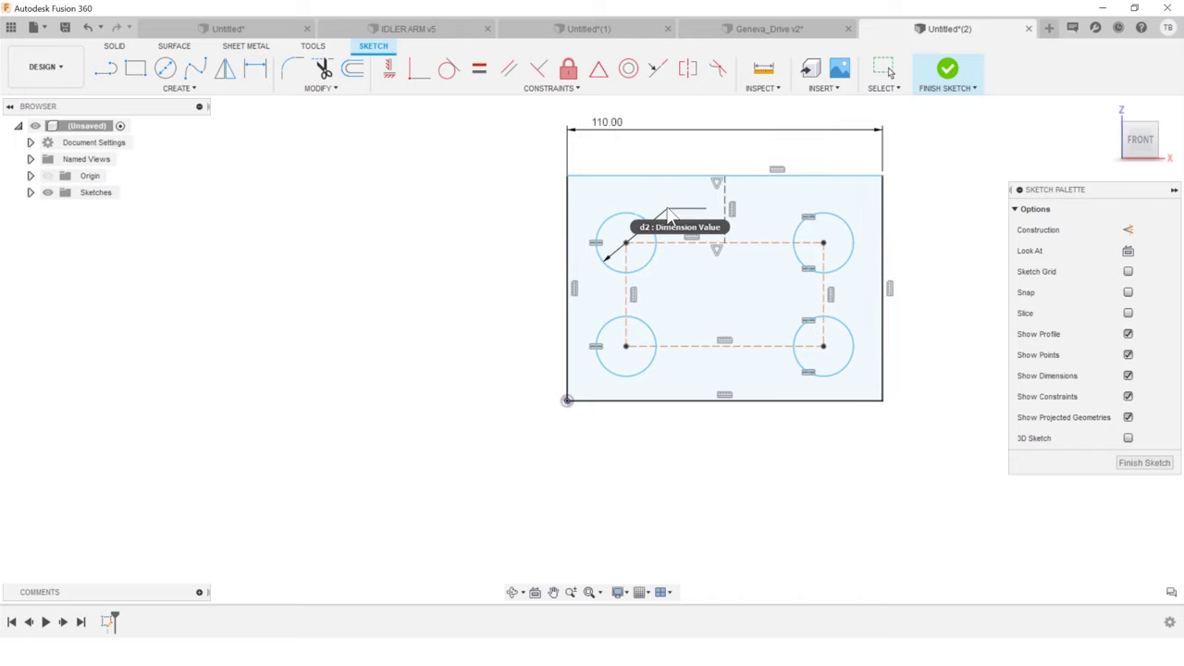
{"action": "left_click", "coordinate": [883, 265]}
{"action": "left_click", "coordinate": [934, 255]}
{"action": "type", "text": "75"}
{"action": "key", "text": "Return"}
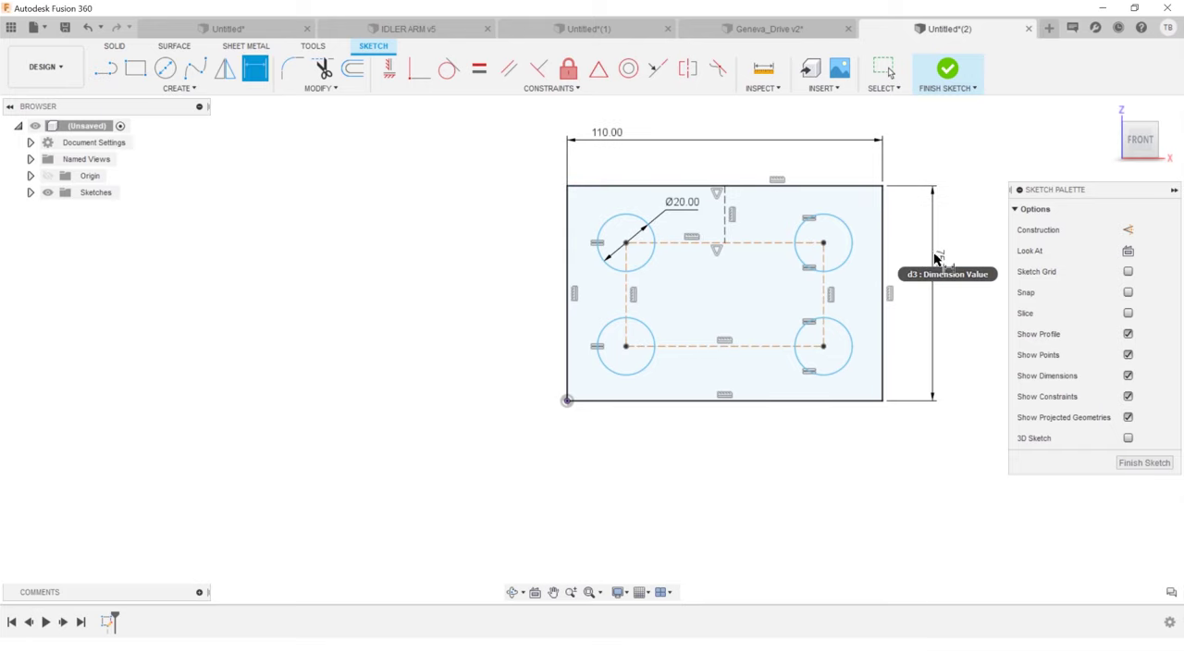
Dimension the hole spacing 68.892 by 39 and the lower holes 20 above the bottom edge.
{"action": "left_click_drag", "start_coordinate": [824, 243], "coordinate": [820, 237]}
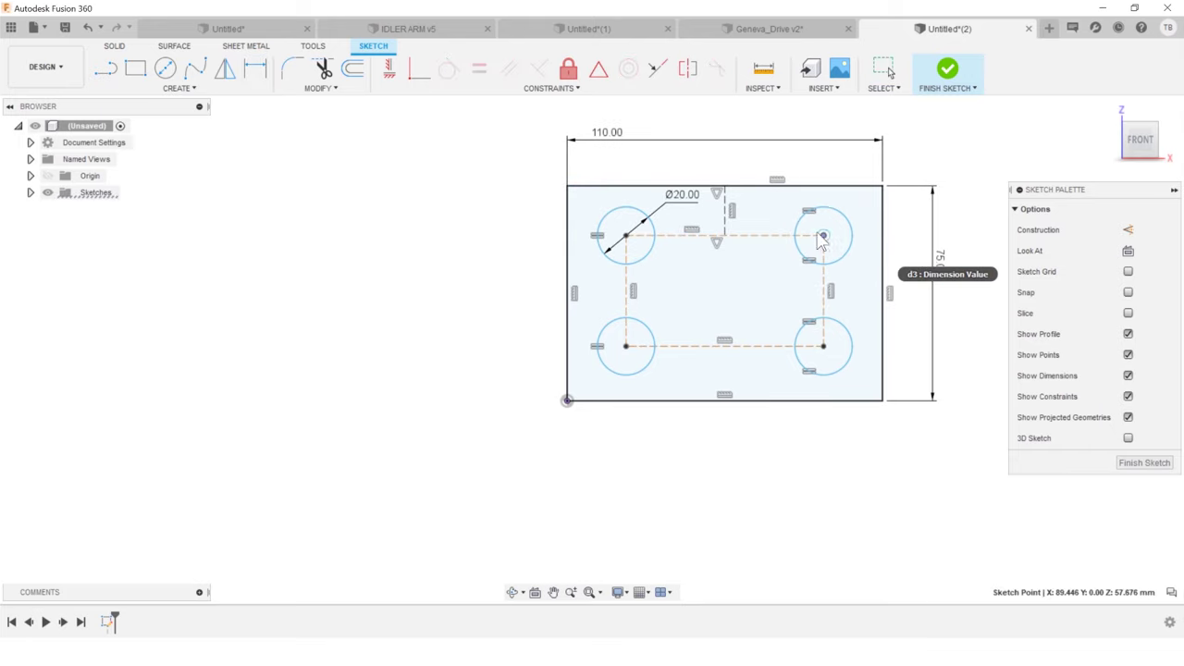
{"action": "key", "text": "d"}
{"action": "left_click", "coordinate": [628, 304]}
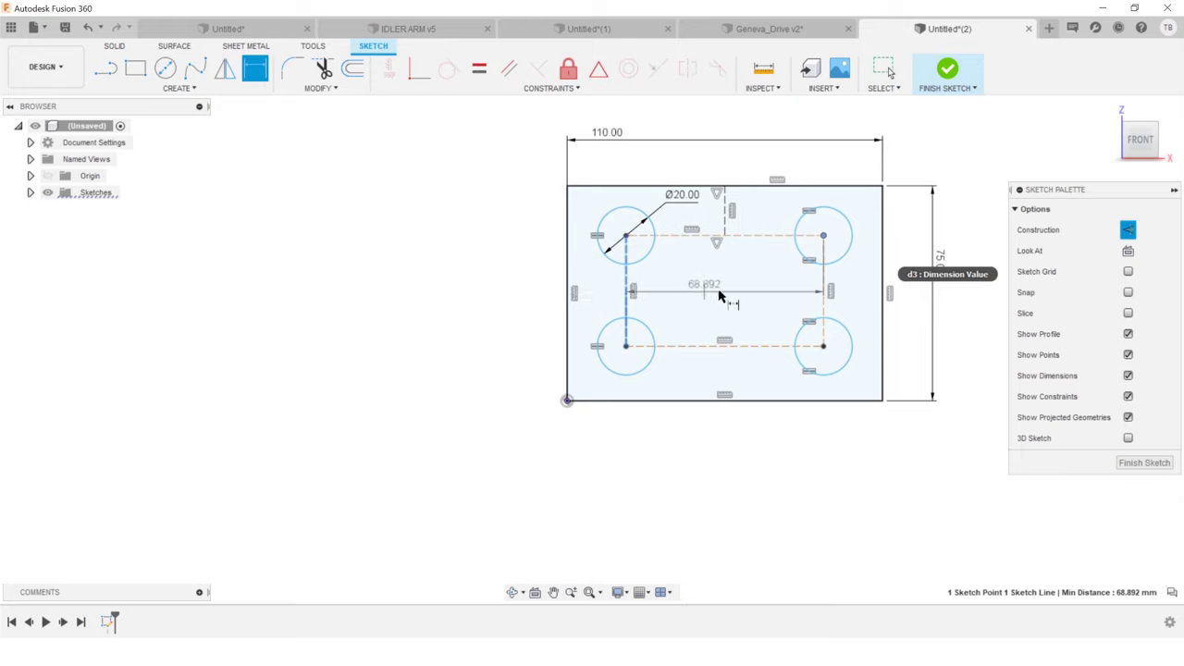
{"action": "left_click", "coordinate": [747, 296]}
{"action": "key", "text": "Return"}
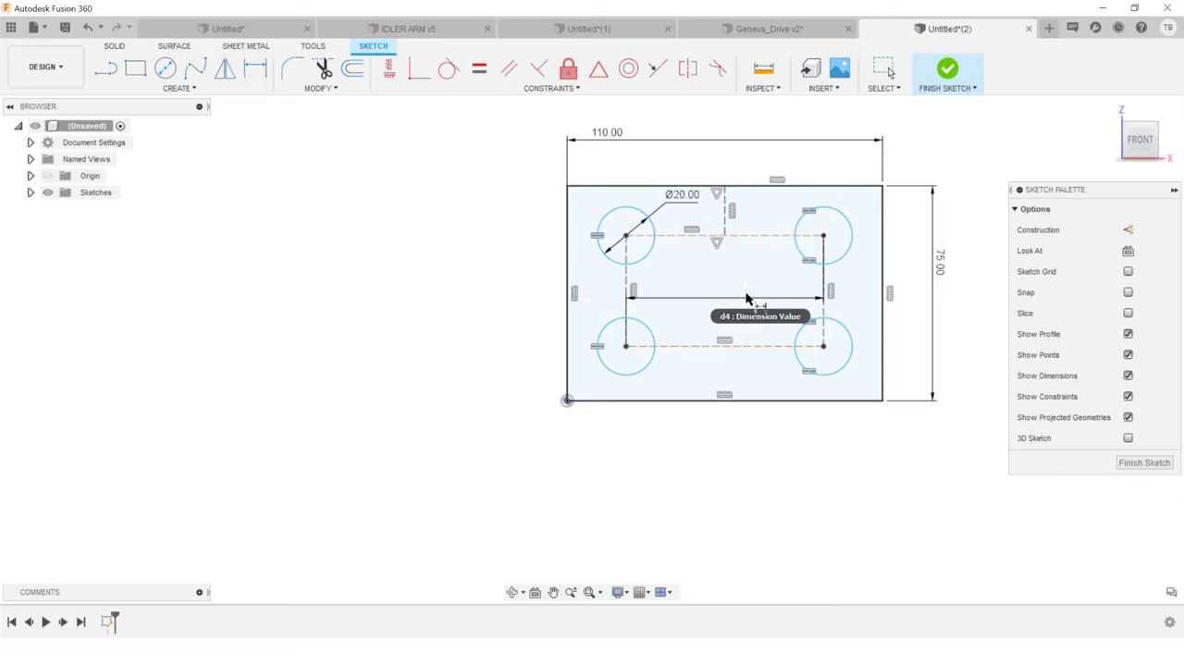
{"action": "left_click", "coordinate": [826, 280]}
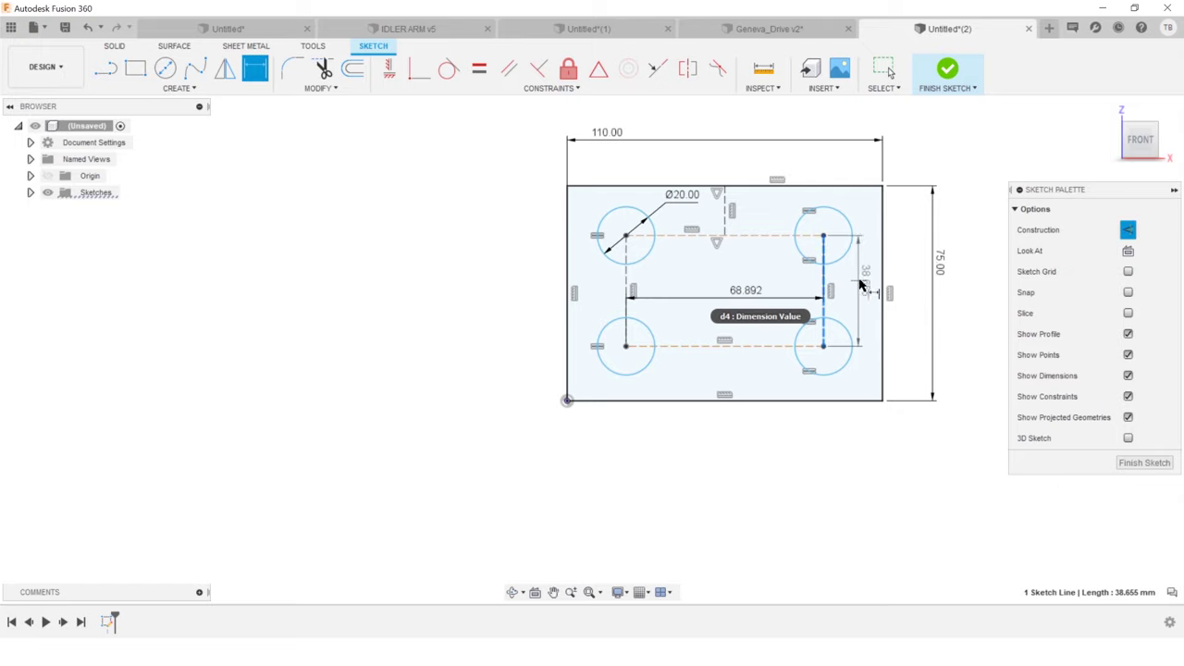
{"action": "left_click", "coordinate": [860, 281]}
{"action": "type", "text": "39"}
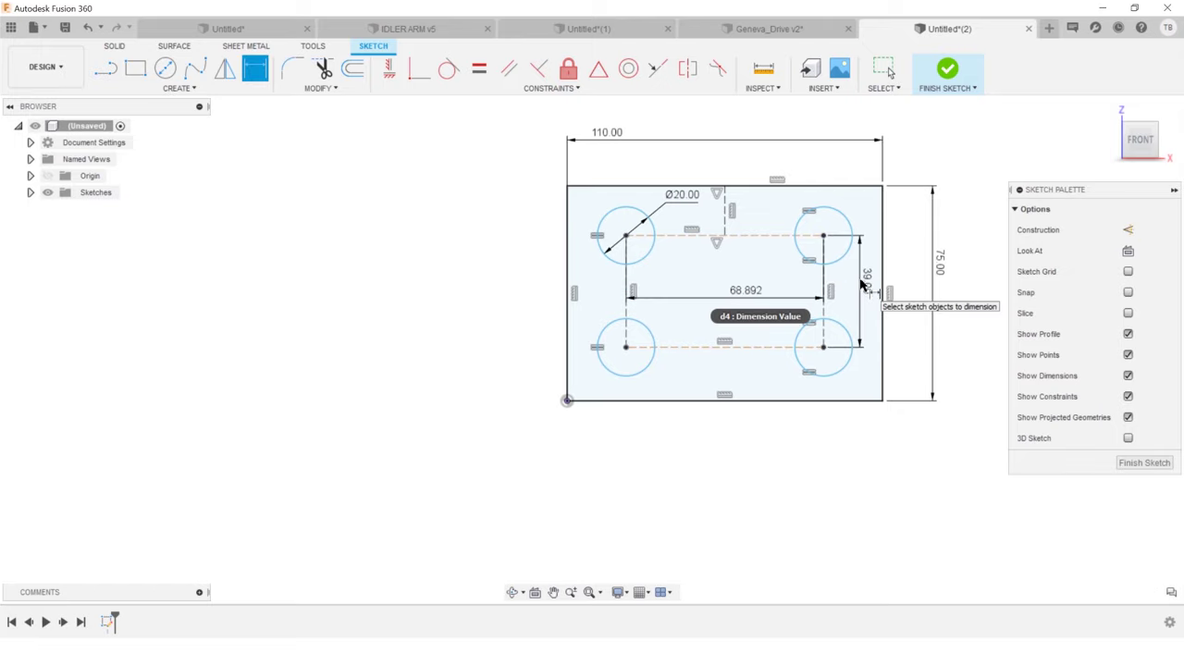
{"action": "key", "text": "Return"}
{"action": "left_click", "coordinate": [682, 339]}
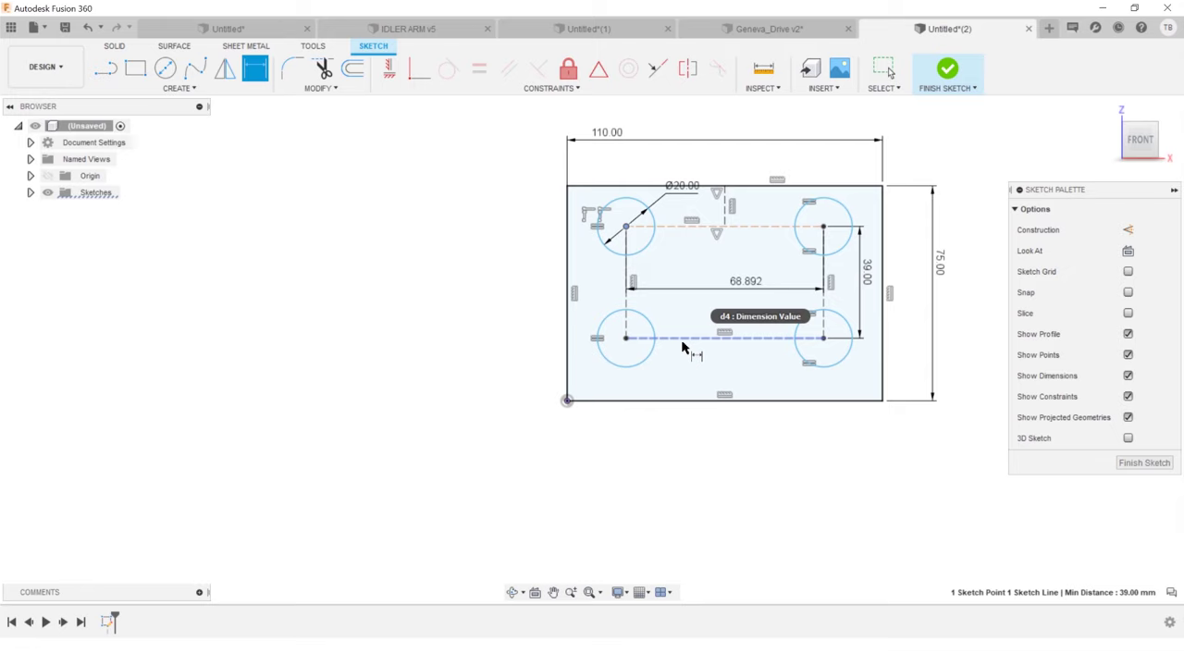
{"action": "left_click", "coordinate": [684, 400]}
{"action": "left_click", "coordinate": [688, 364]}
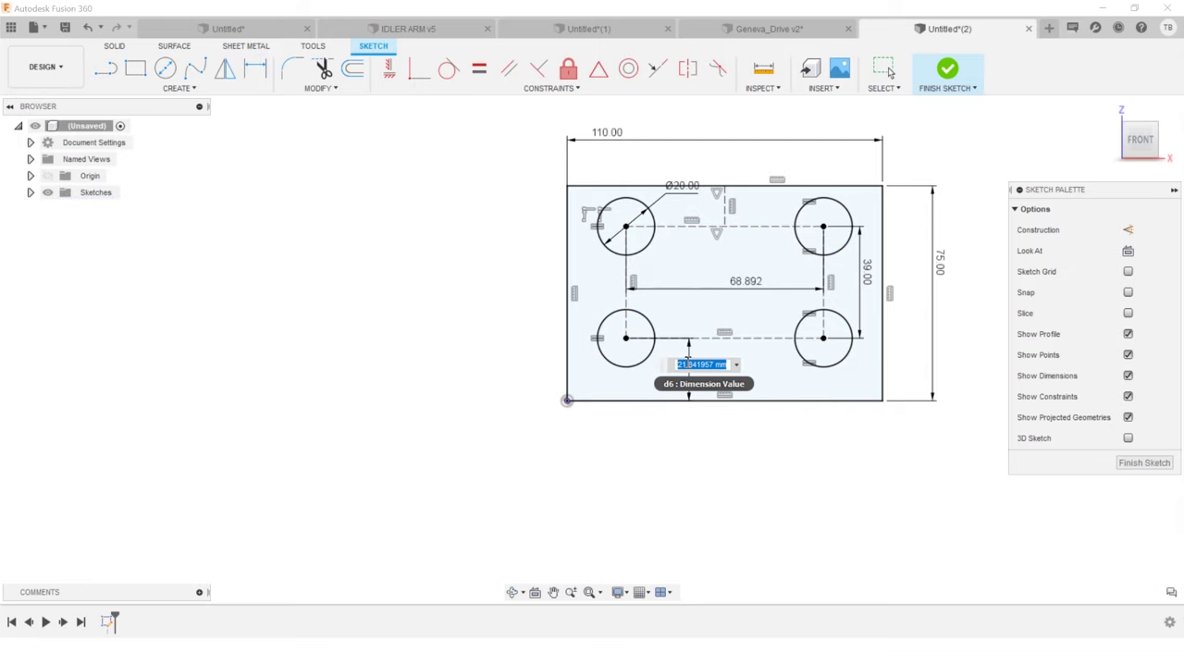
{"action": "type", "text": "20"}
{"action": "key", "text": "Return"}
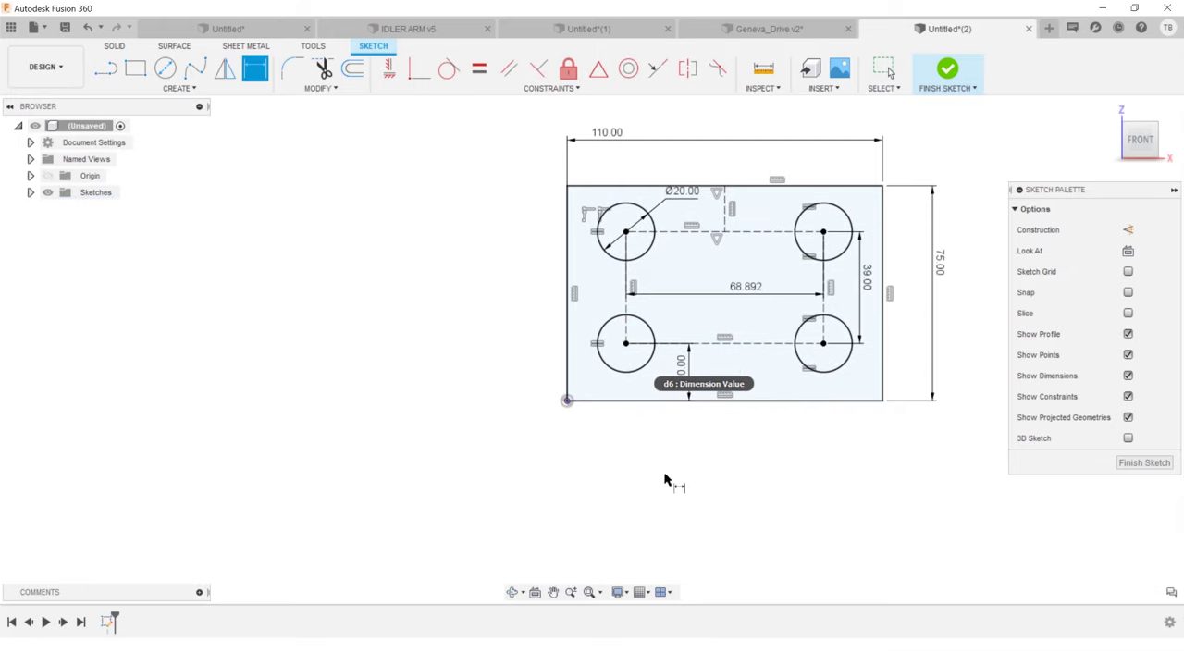
{"action": "key", "text": "Escape"}
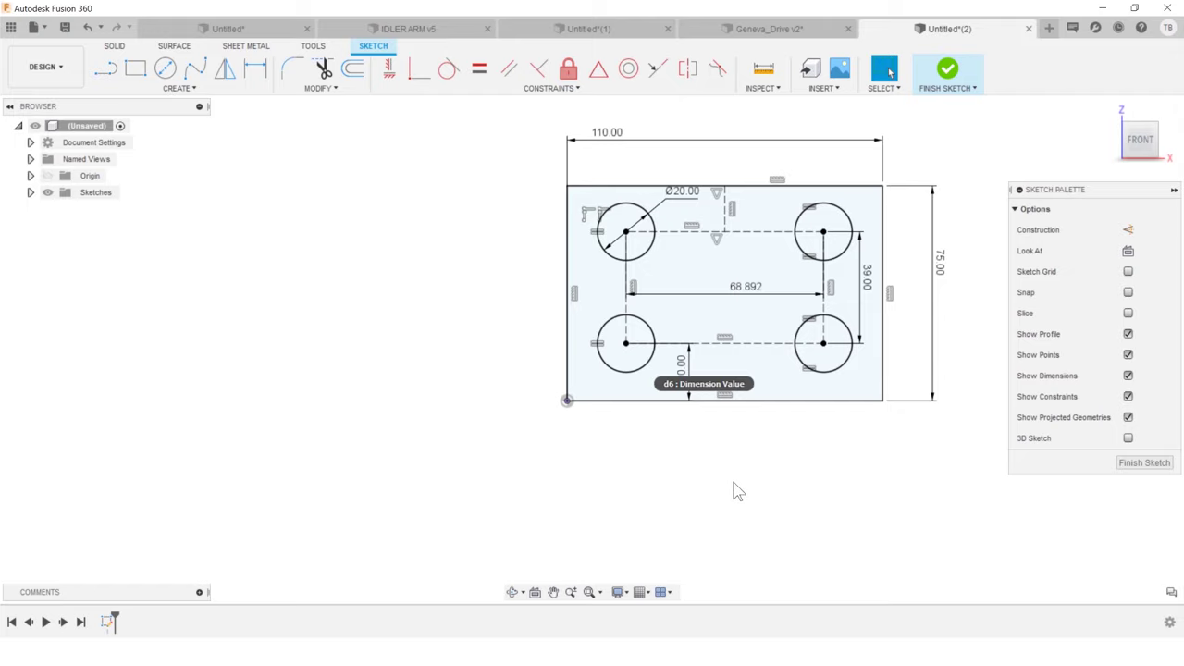
{"action": "scroll", "coordinate": [943, 238], "scroll_direction": "up", "scroll_amount": 3}
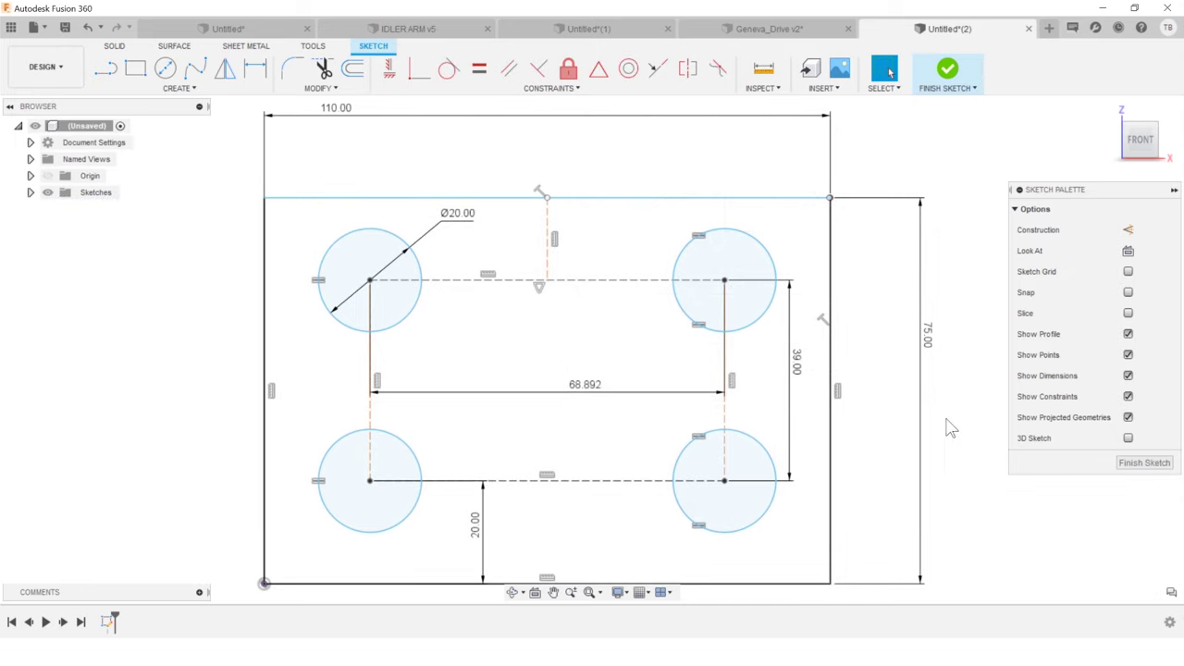
{"action": "scroll", "coordinate": [946, 431], "scroll_direction": "up", "scroll_amount": 2}
{"action": "scroll", "coordinate": [944, 434], "scroll_direction": "down", "scroll_amount": 4}
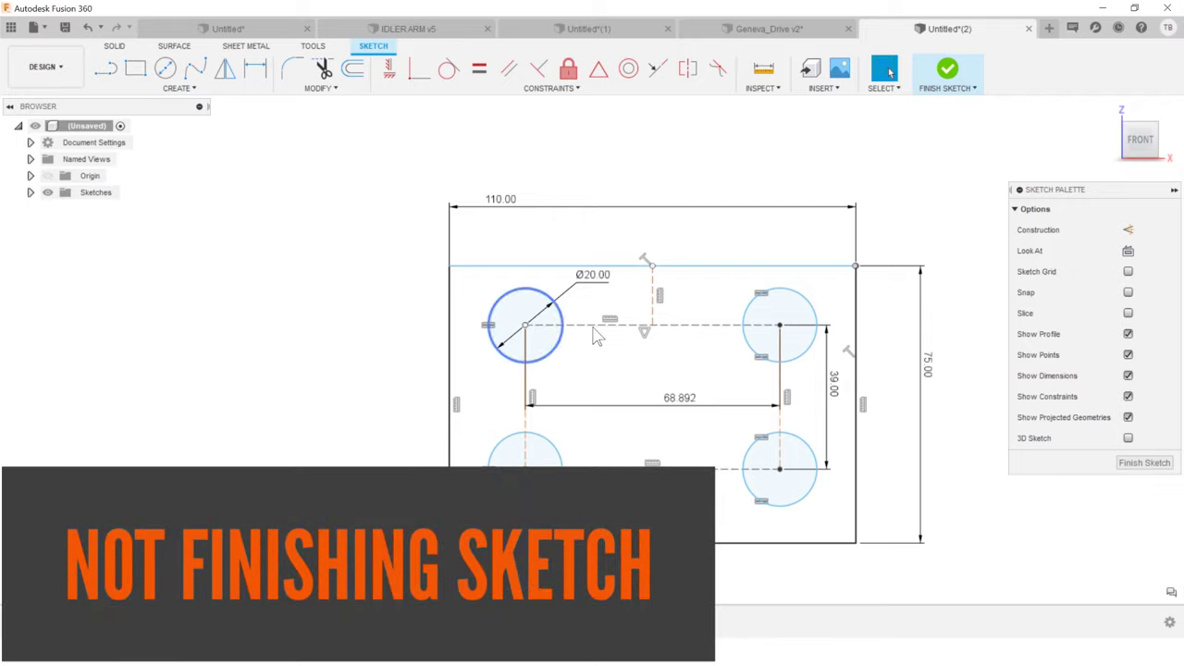
{"action": "key", "text": "e"}
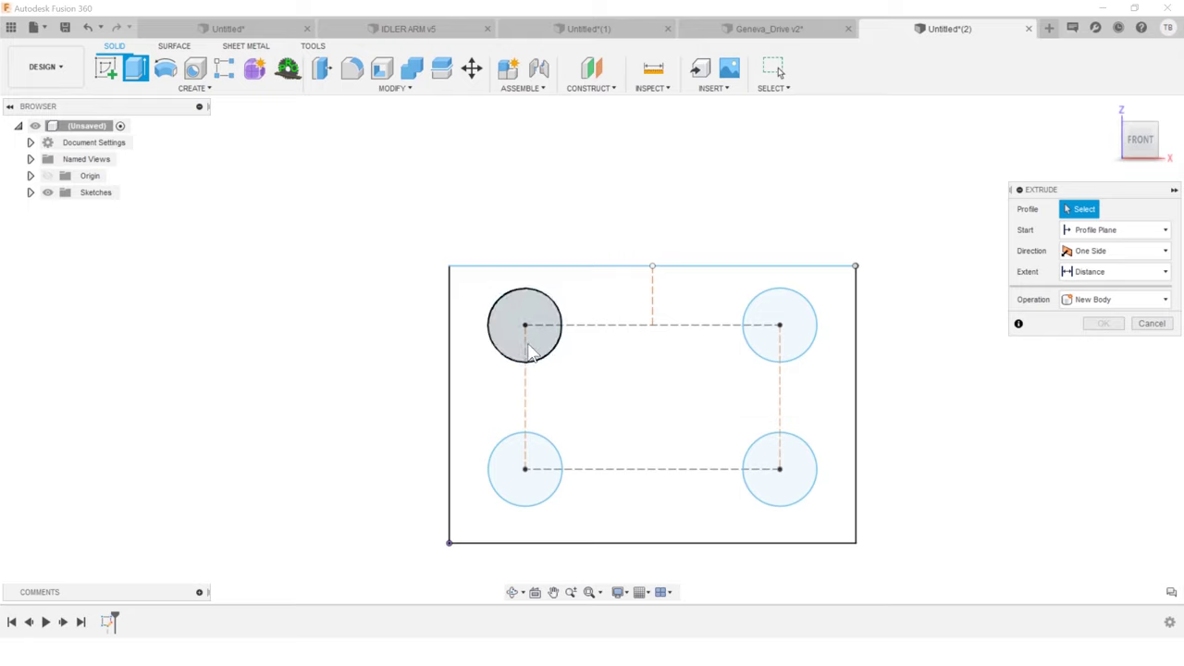
{"action": "left_click", "coordinate": [1139, 324]}
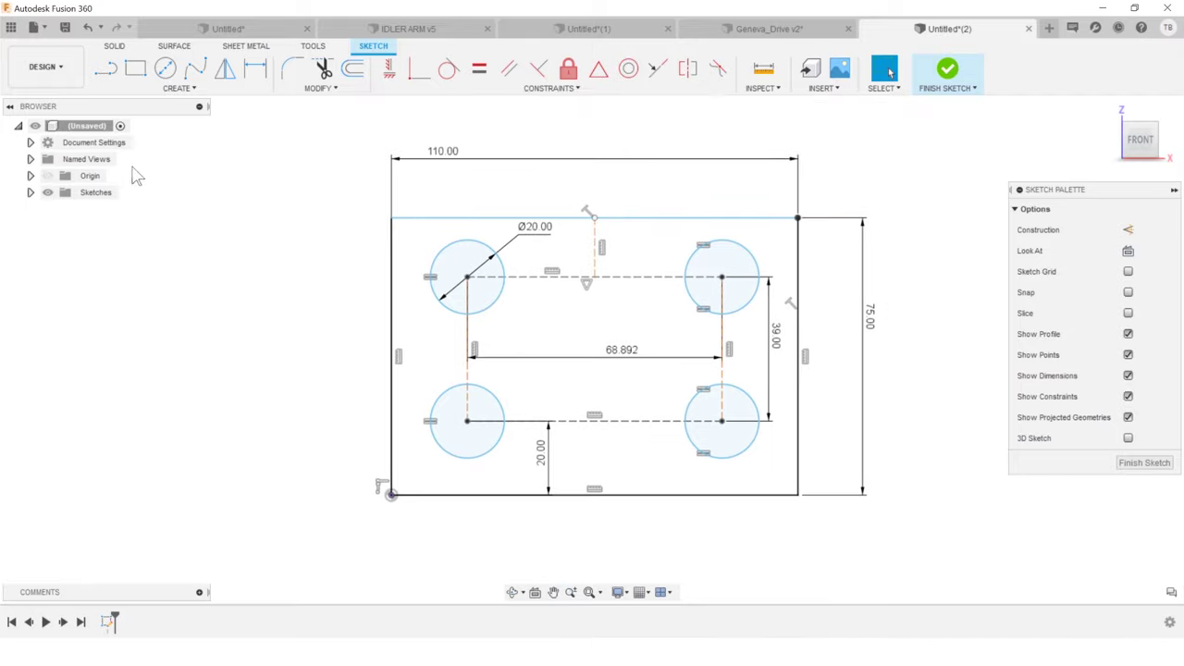
Draw a 200.494 mm diagonal line across the rectangle and drag it up near the top-right corner.
{"action": "left_click", "coordinate": [105, 71]}
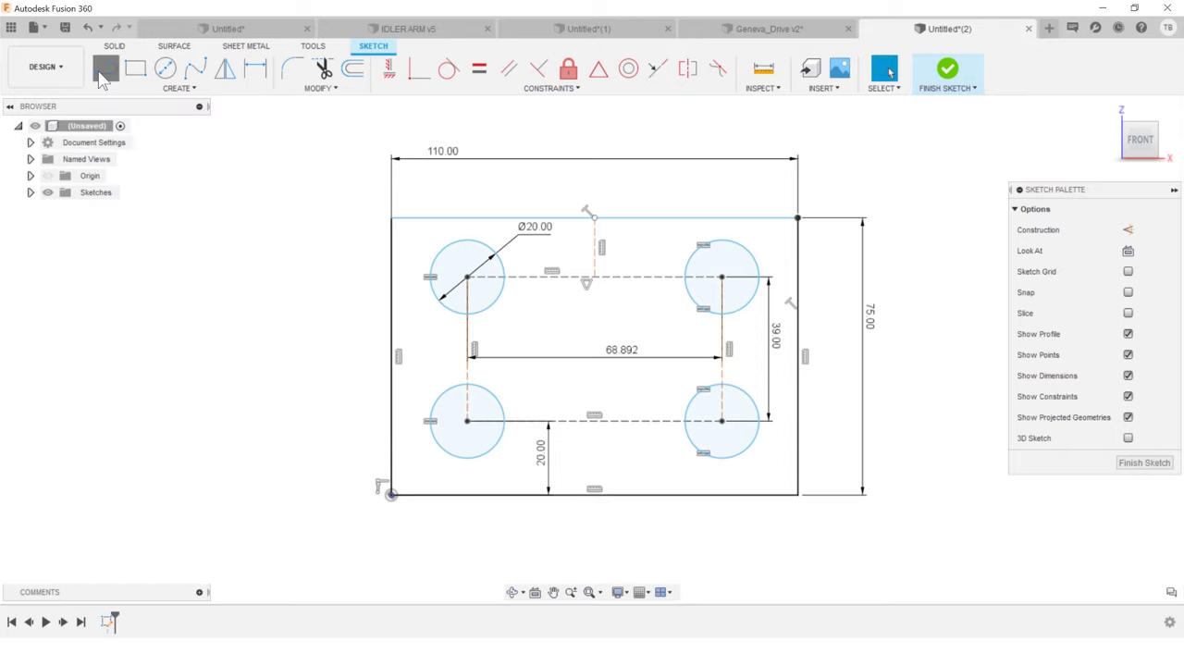
{"action": "left_click", "coordinate": [220, 243]}
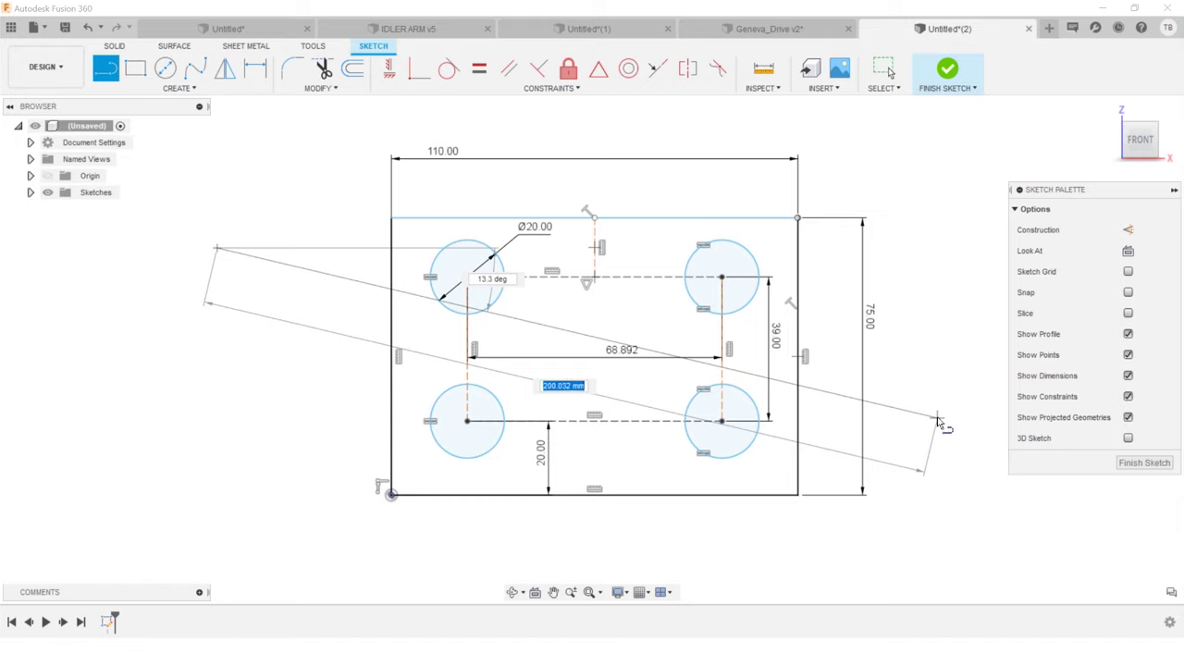
{"action": "left_click", "coordinate": [933, 418]}
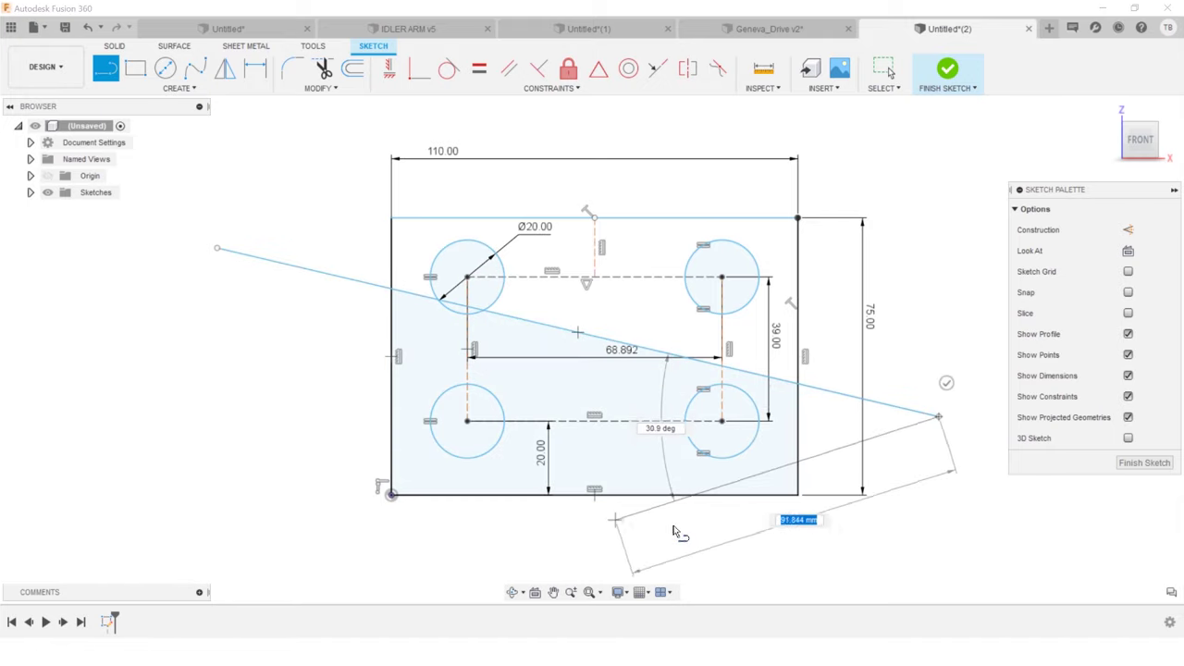
{"action": "key", "text": "Escape"}
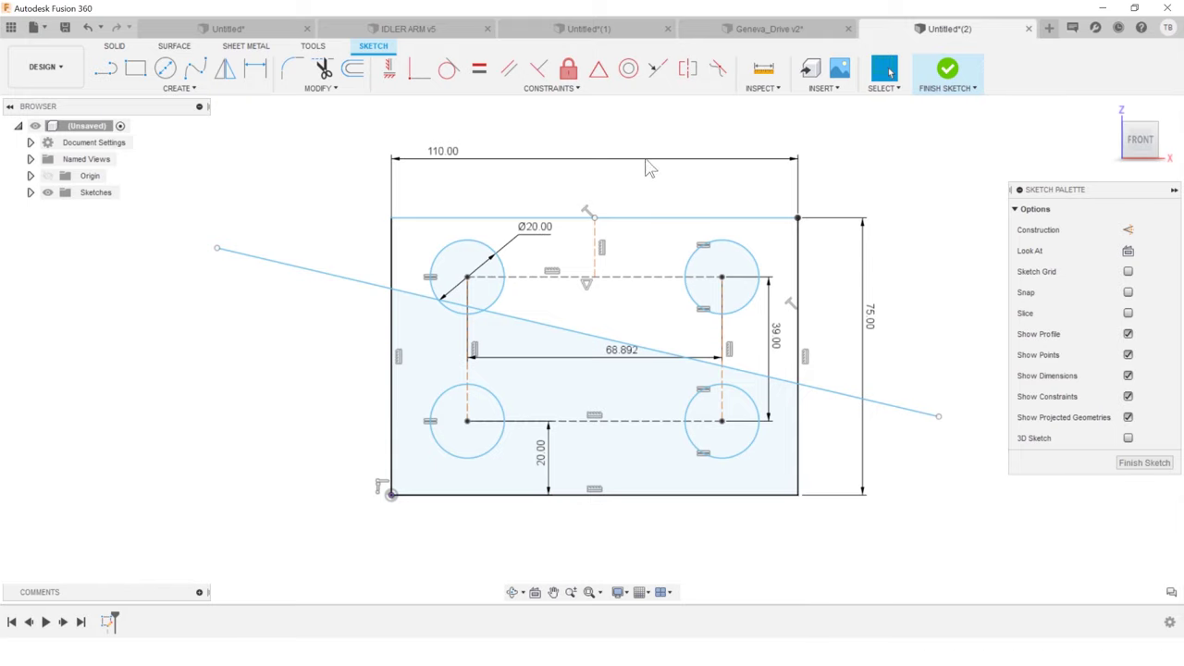
{"action": "left_click_drag", "start_coordinate": [846, 403], "coordinate": [865, 317]}
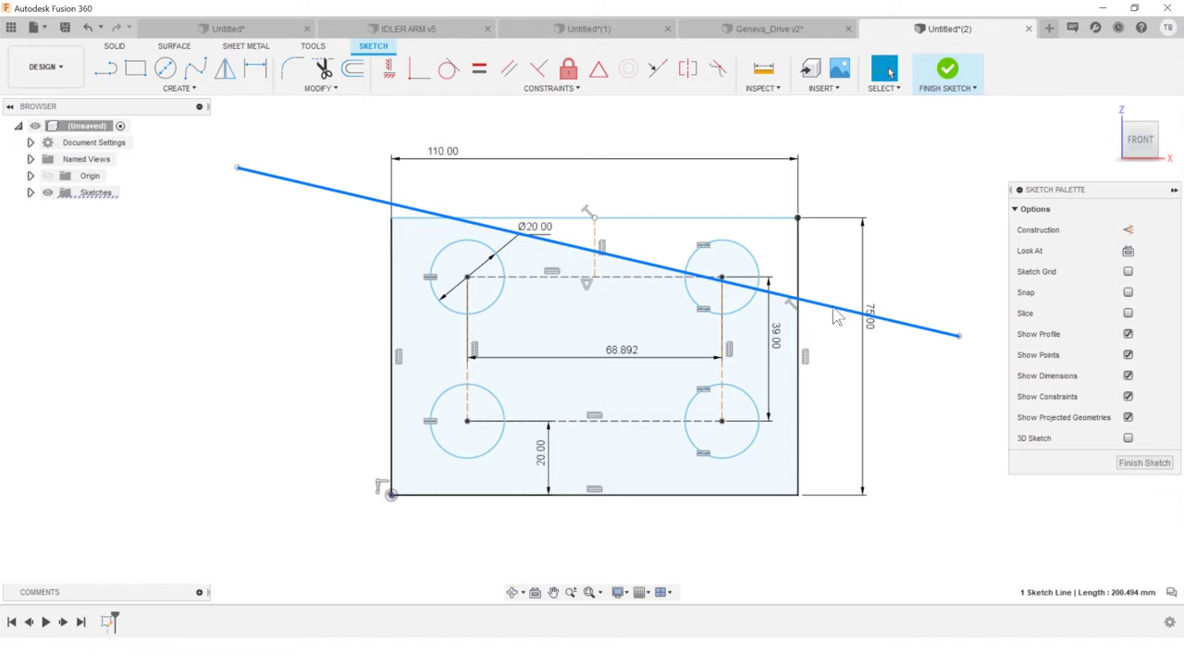
{"action": "left_click_drag", "start_coordinate": [830, 305], "coordinate": [840, 251]}
Select a plate corner point and cancel the accidental Move command, leaving the geometry unchanged.
{"action": "scroll", "coordinate": [833, 239], "scroll_direction": "up", "scroll_amount": 5}
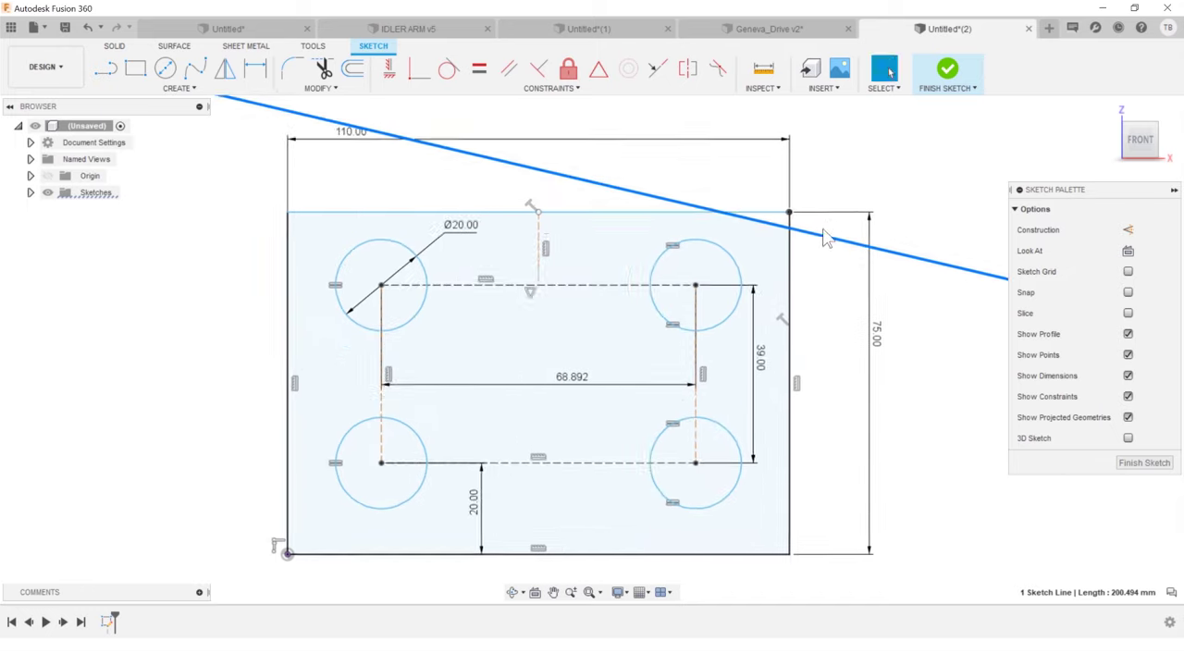
{"action": "scroll", "coordinate": [784, 218], "scroll_direction": "up", "scroll_amount": 5}
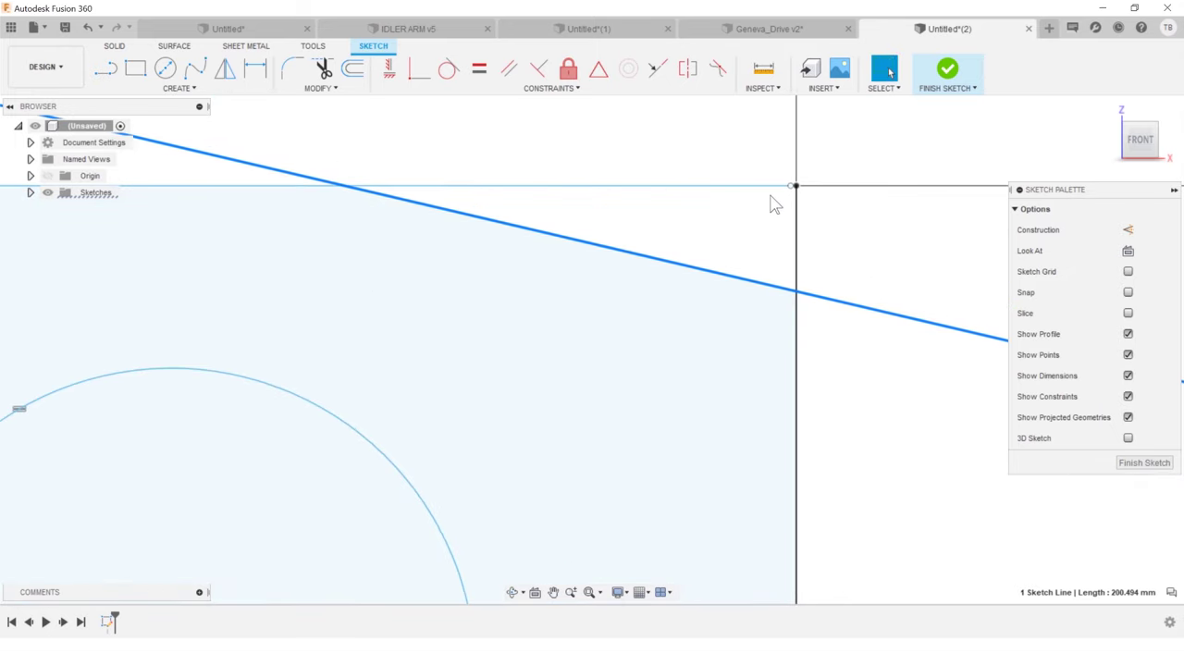
{"action": "left_click", "coordinate": [792, 188]}
{"action": "key", "text": "m"}
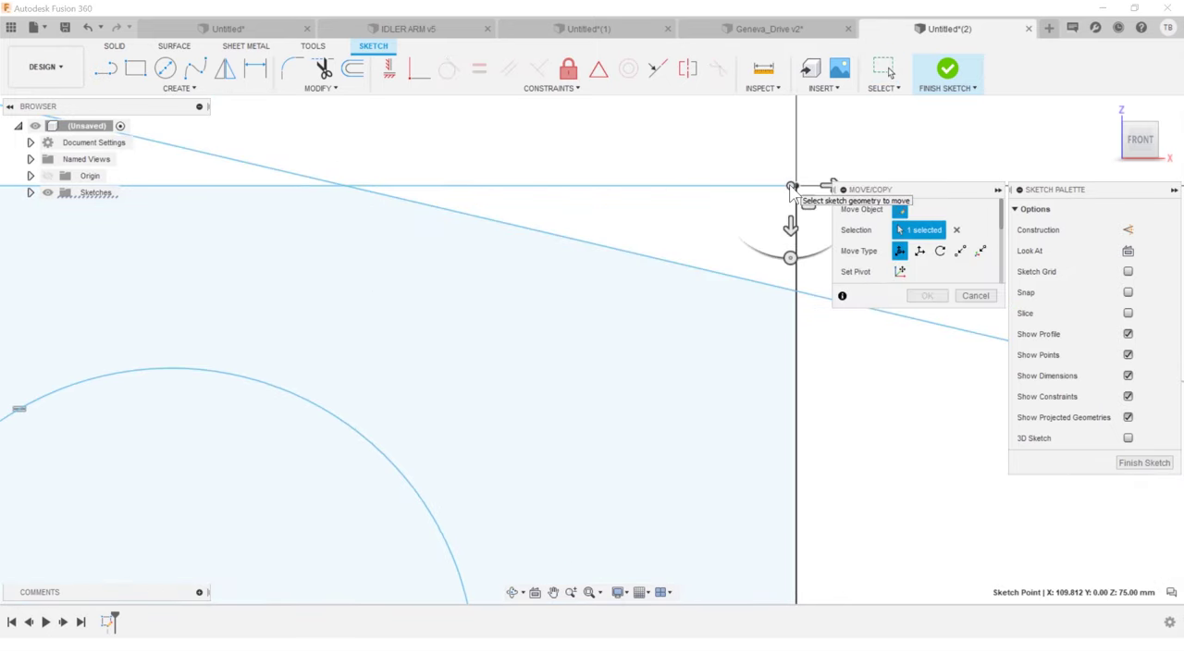
{"action": "key", "text": "Escape"}
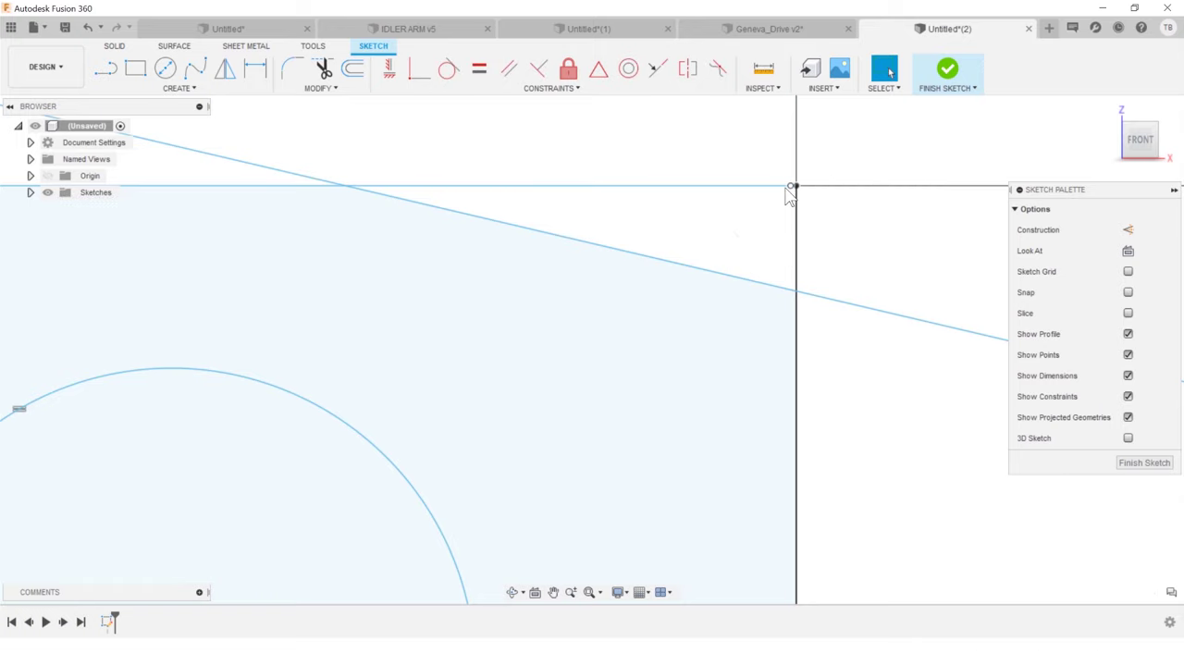
Delete the stray slanted line crossing the plate sketch.
{"action": "scroll", "coordinate": [825, 239], "scroll_direction": "up", "scroll_amount": 2}
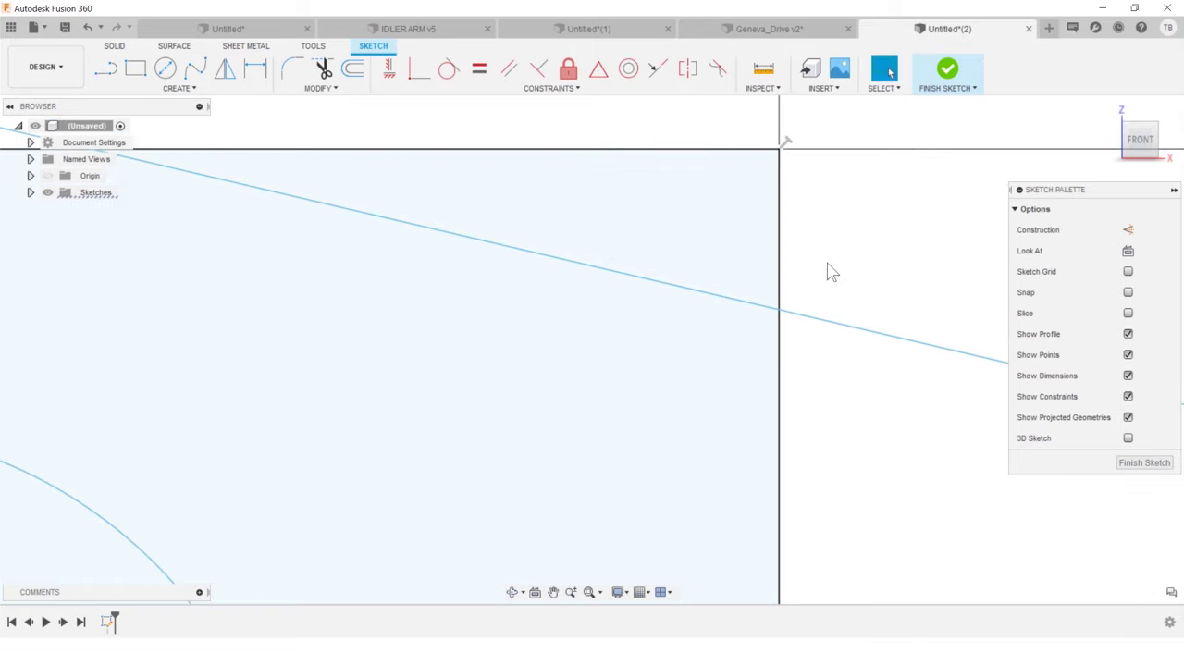
{"action": "scroll", "coordinate": [831, 277], "scroll_direction": "down", "scroll_amount": 8}
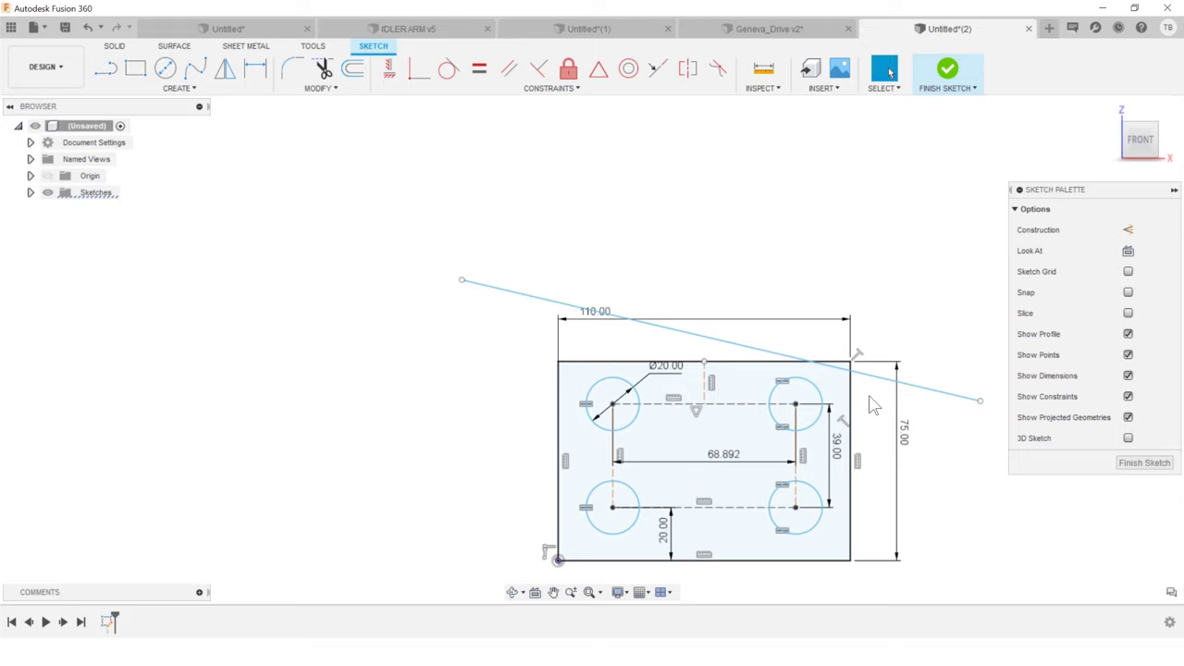
{"action": "scroll", "coordinate": [874, 404], "scroll_direction": "down", "scroll_amount": 2}
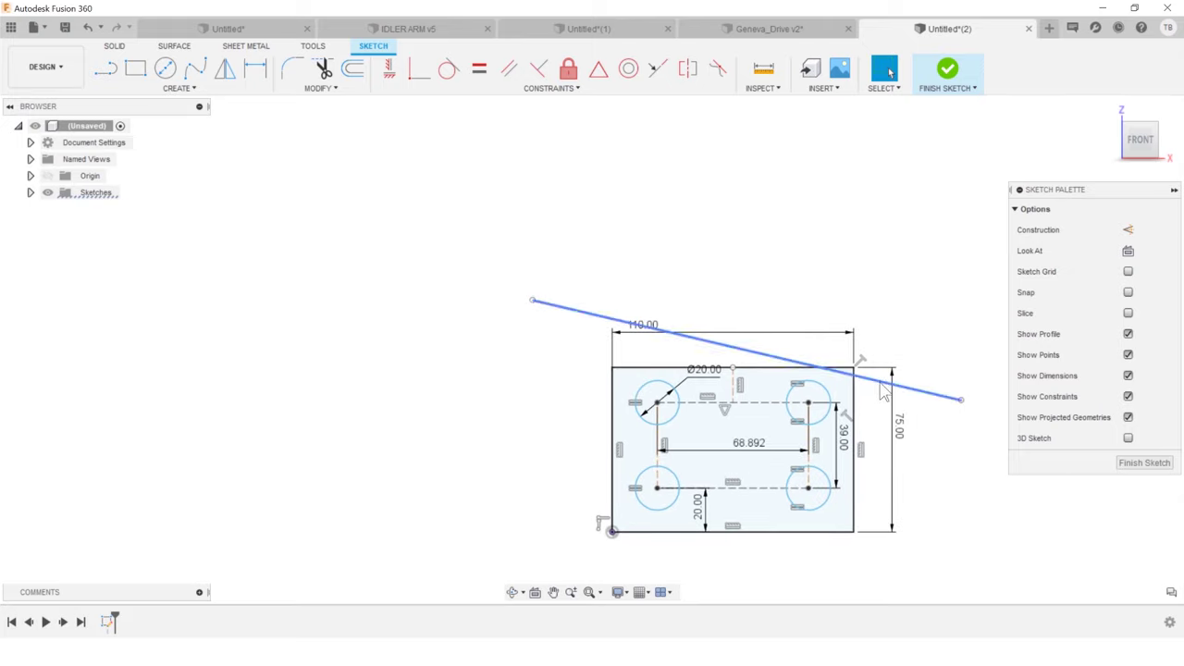
{"action": "left_click", "coordinate": [881, 388]}
{"action": "key", "text": "Delete"}
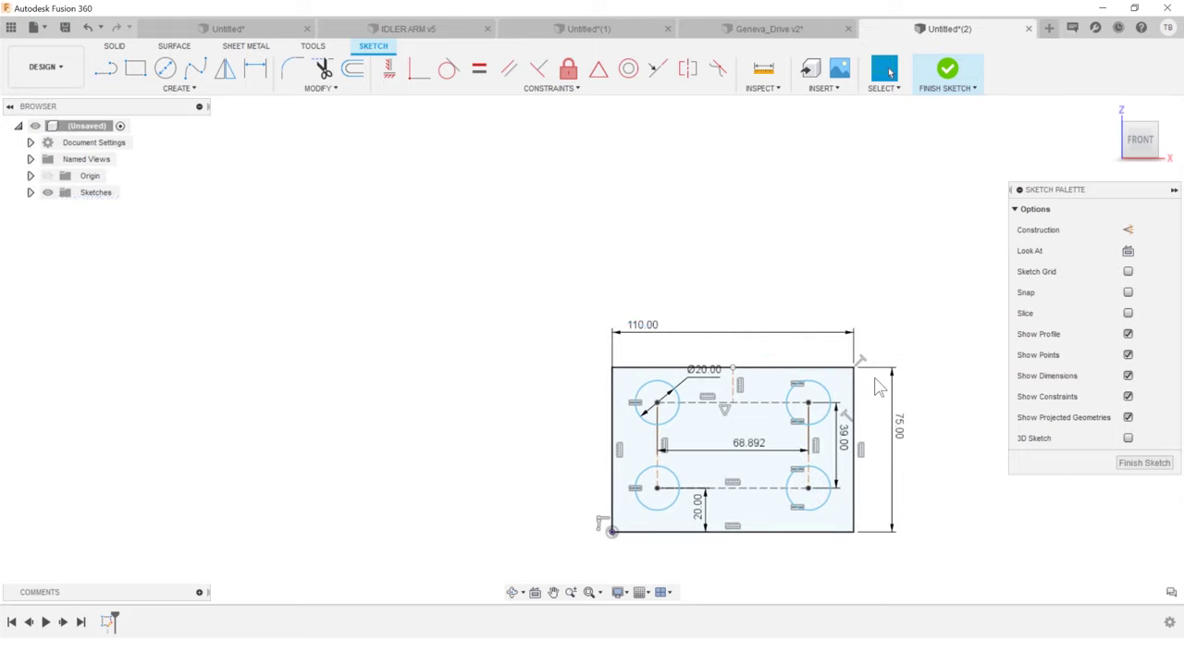
{"action": "scroll", "coordinate": [934, 445], "scroll_direction": "up", "scroll_amount": 5}
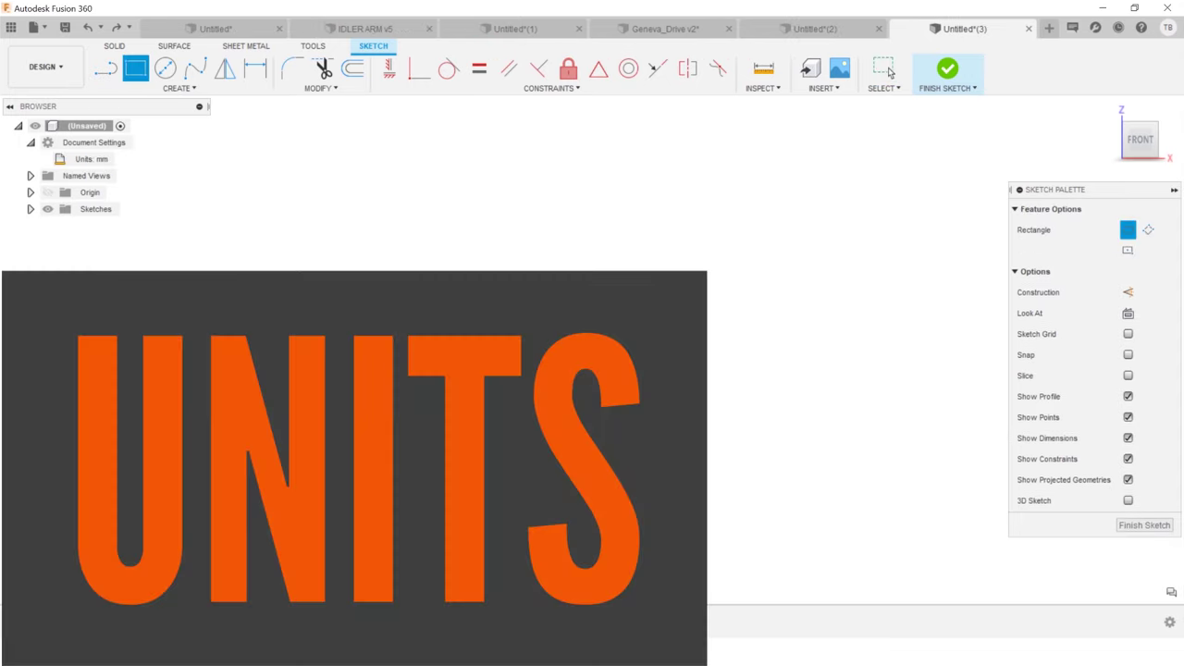
Draw a 100 × 125 mm rectangle in the new design.
{"action": "left_click", "coordinate": [549, 393]}
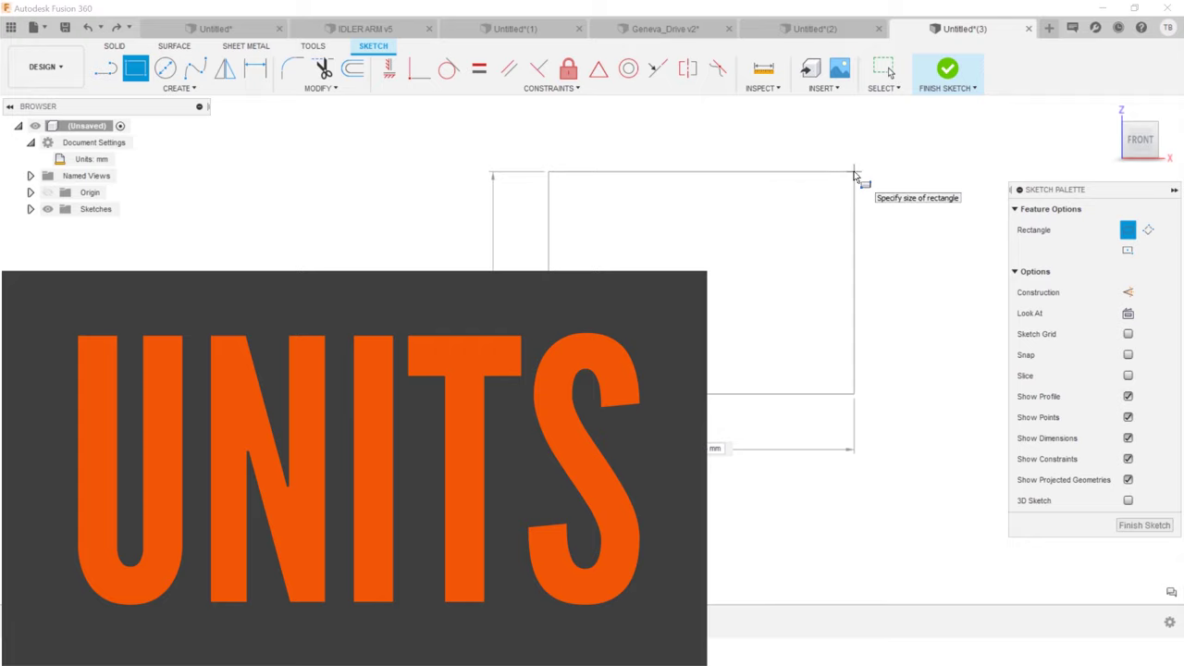
{"action": "type", "text": "100"}
{"action": "key", "text": "Tab"}
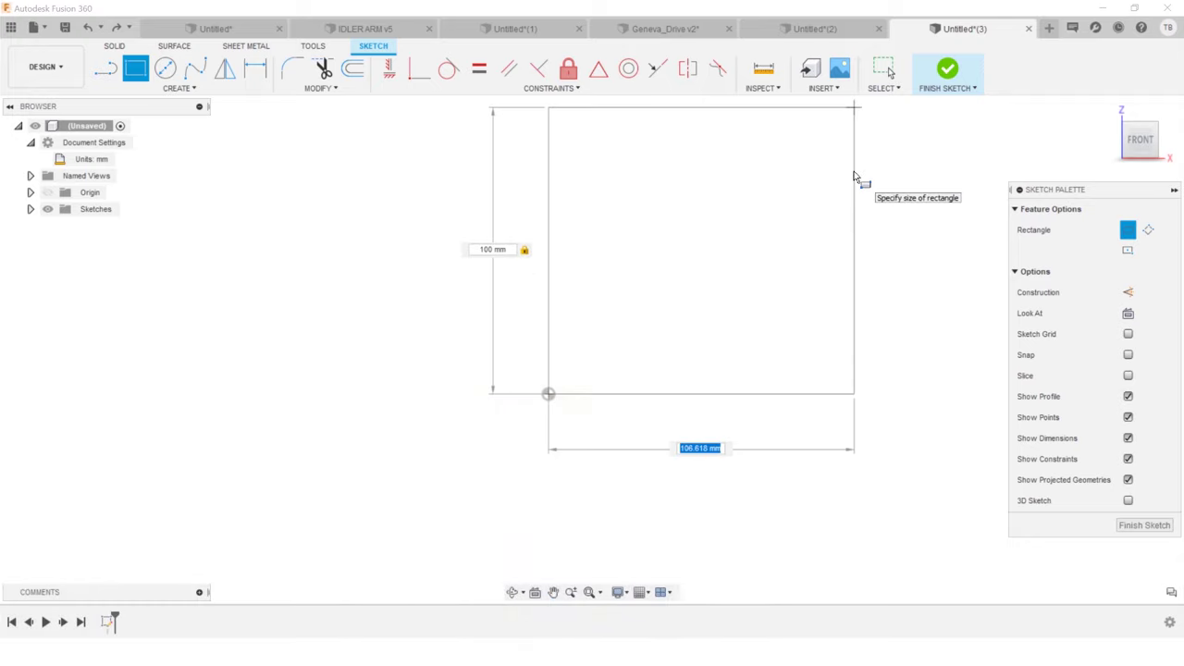
{"action": "key", "text": "Return"}
{"action": "key", "text": "Escape"}
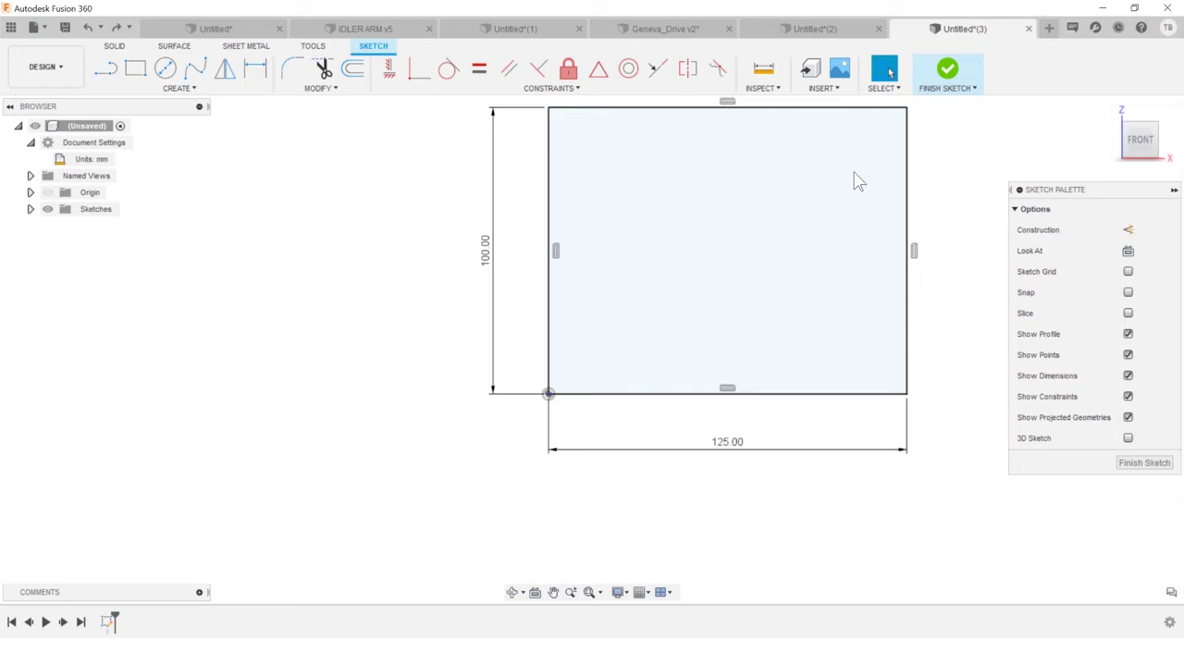
Extrude the rectangle 7 mm into a solid plate.
{"action": "left_click", "coordinate": [823, 363]}
{"action": "key", "text": "e"}
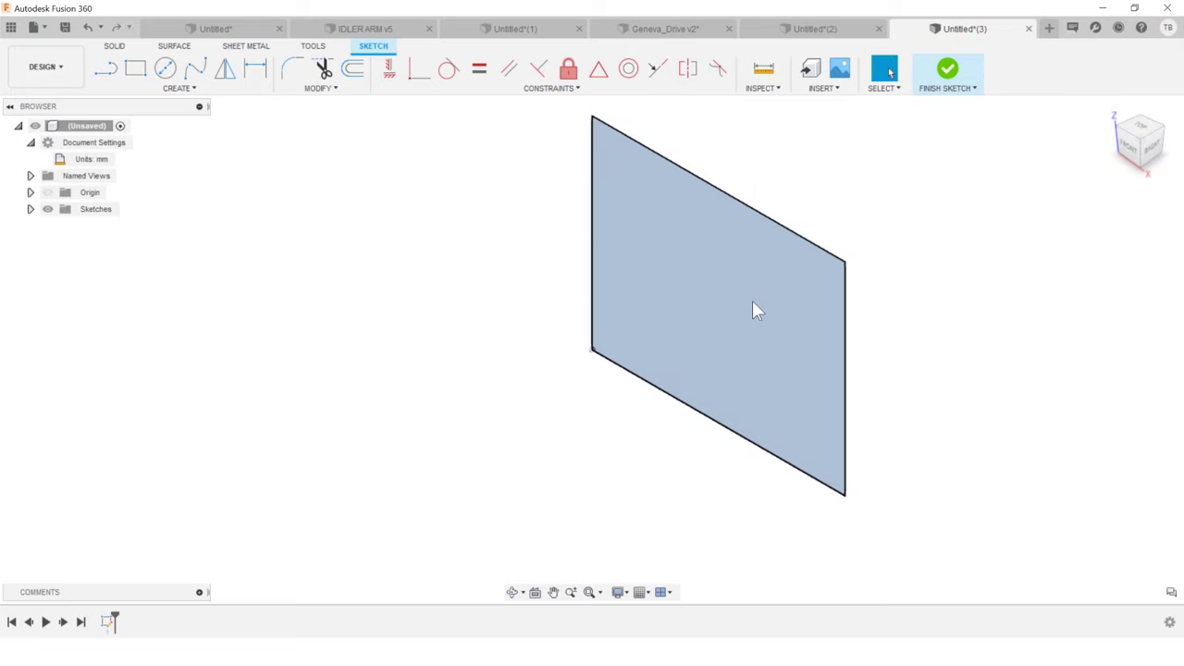
{"action": "left_click_drag", "start_coordinate": [719, 305], "coordinate": [763, 287]}
{"action": "key", "text": "Return"}
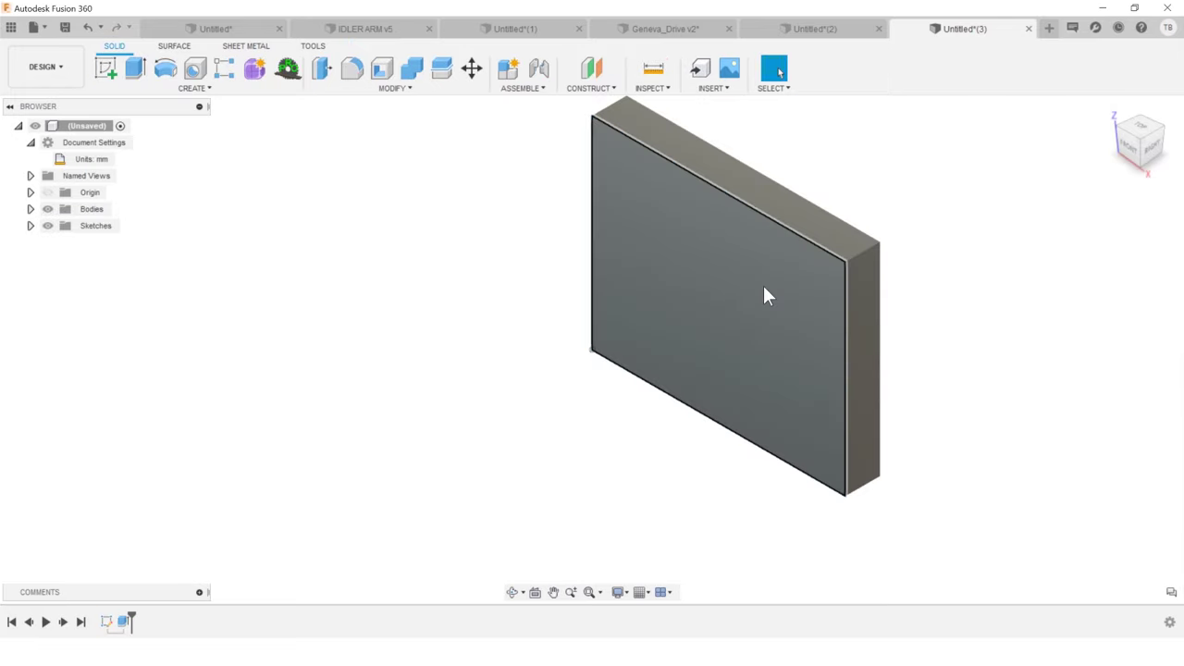
Check the 125 mm top edge, confirm units stay Millimeter, and reopen the plate sketch for editing.
{"action": "left_click", "coordinate": [669, 159]}
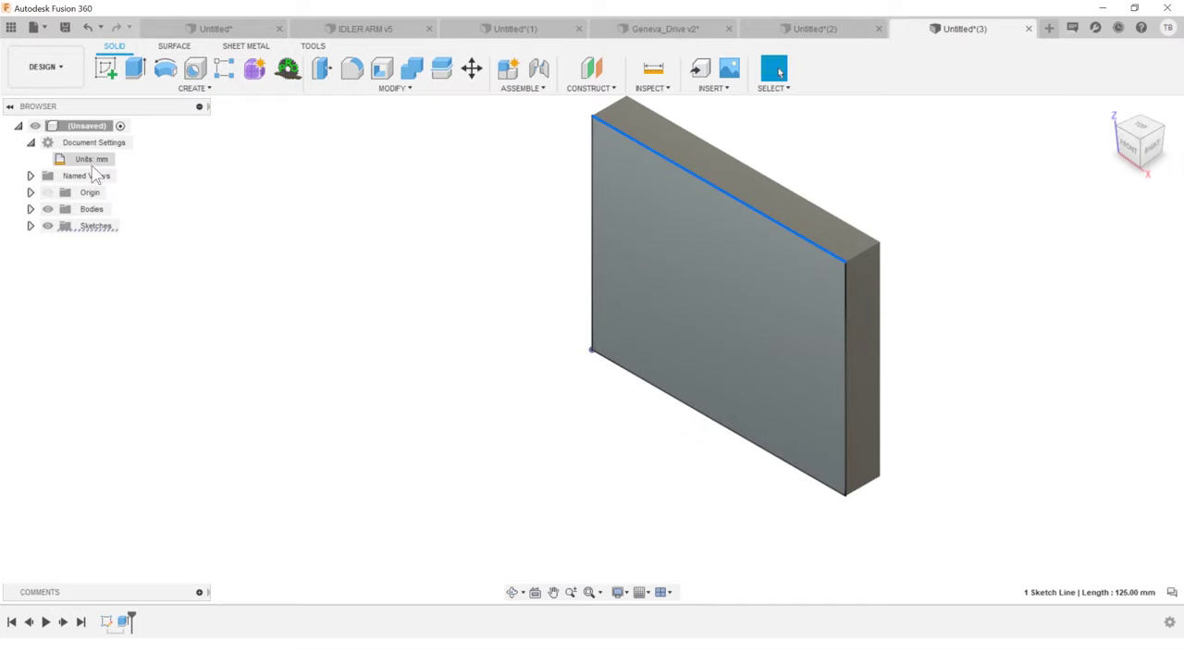
{"action": "left_click", "coordinate": [122, 160]}
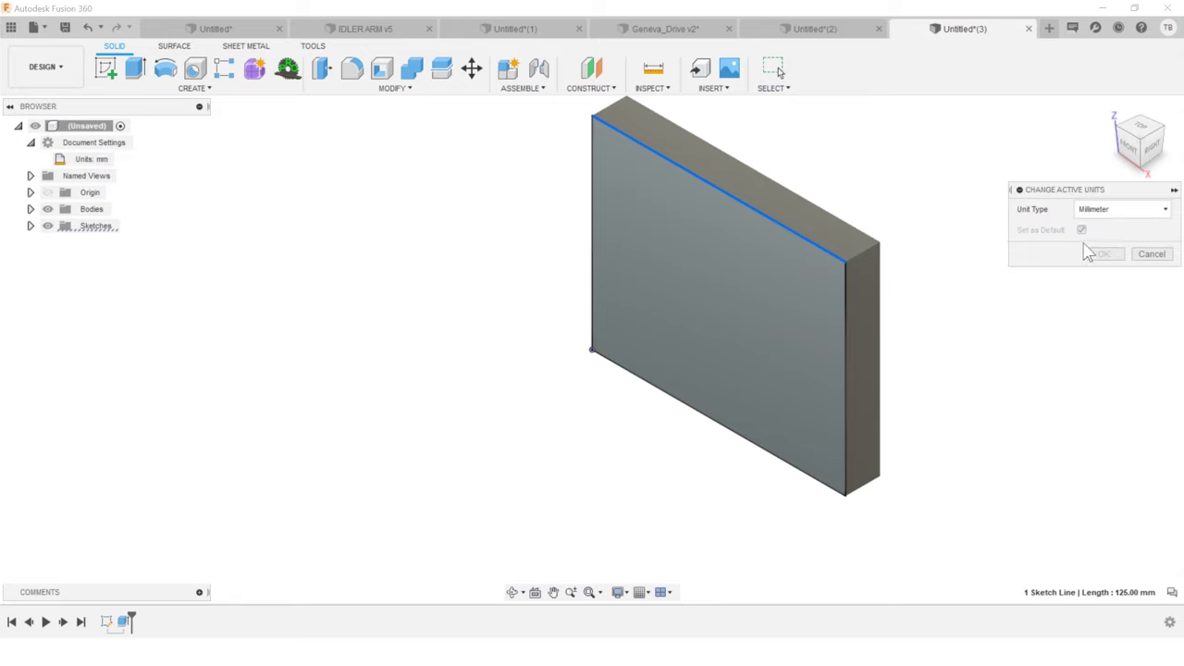
{"action": "left_click", "coordinate": [1114, 211]}
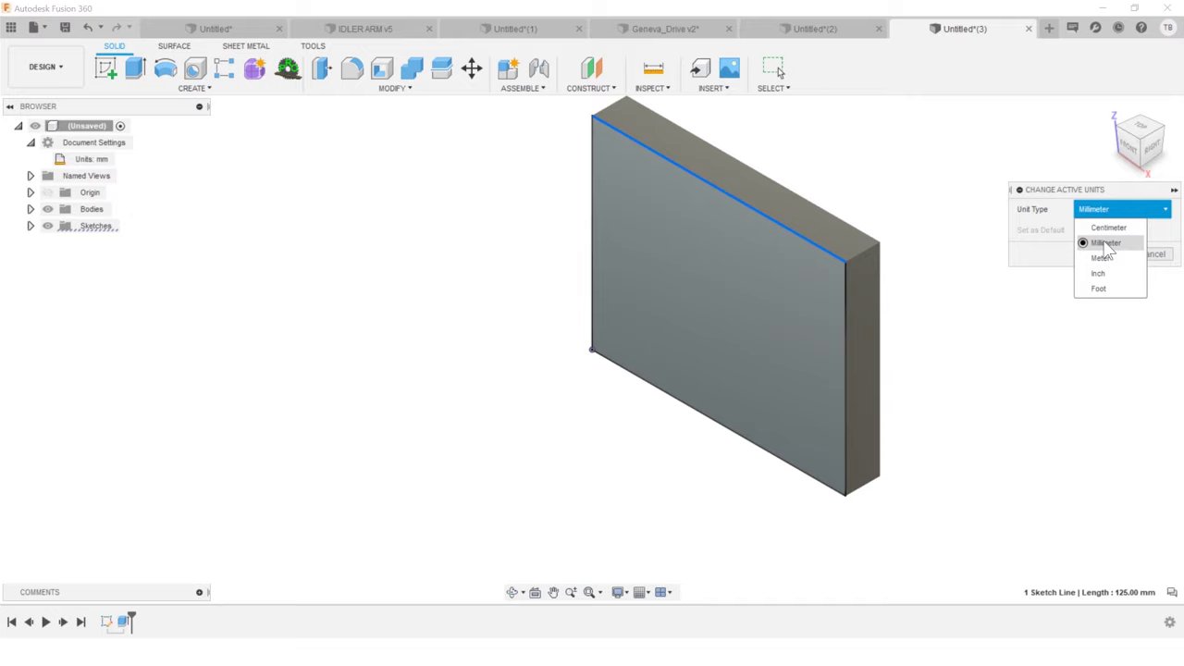
{"action": "left_click", "coordinate": [944, 233]}
{"action": "left_click", "coordinate": [1151, 253]}
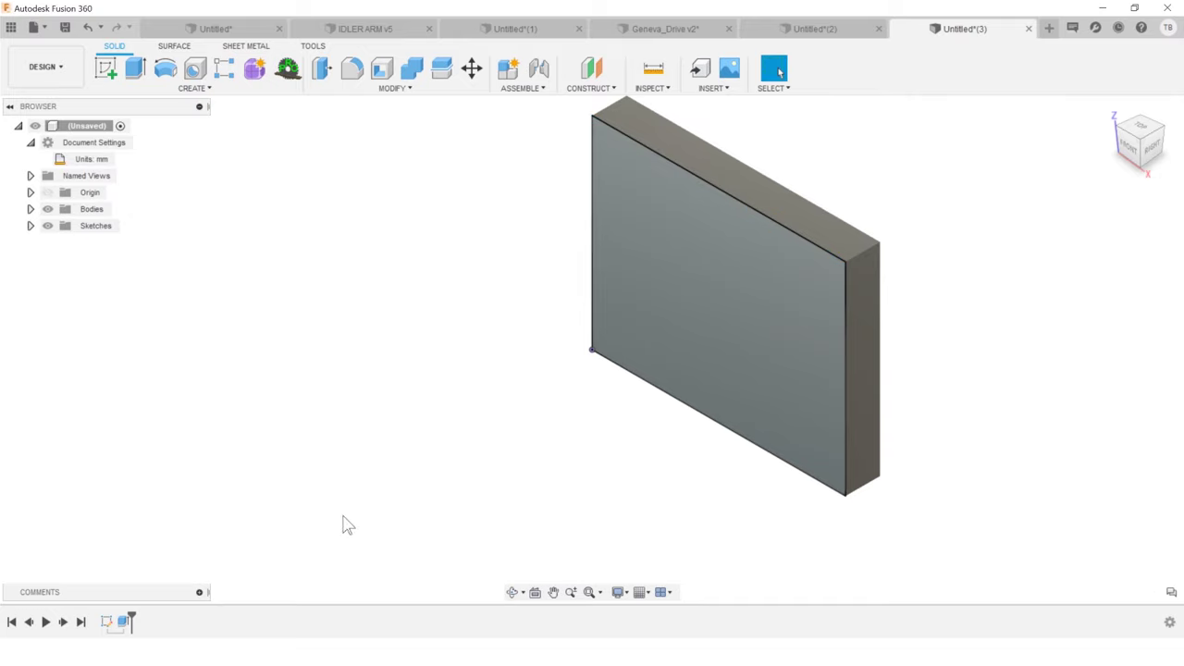
{"action": "right_click", "coordinate": [109, 622]}
{"action": "left_click", "coordinate": [151, 523]}
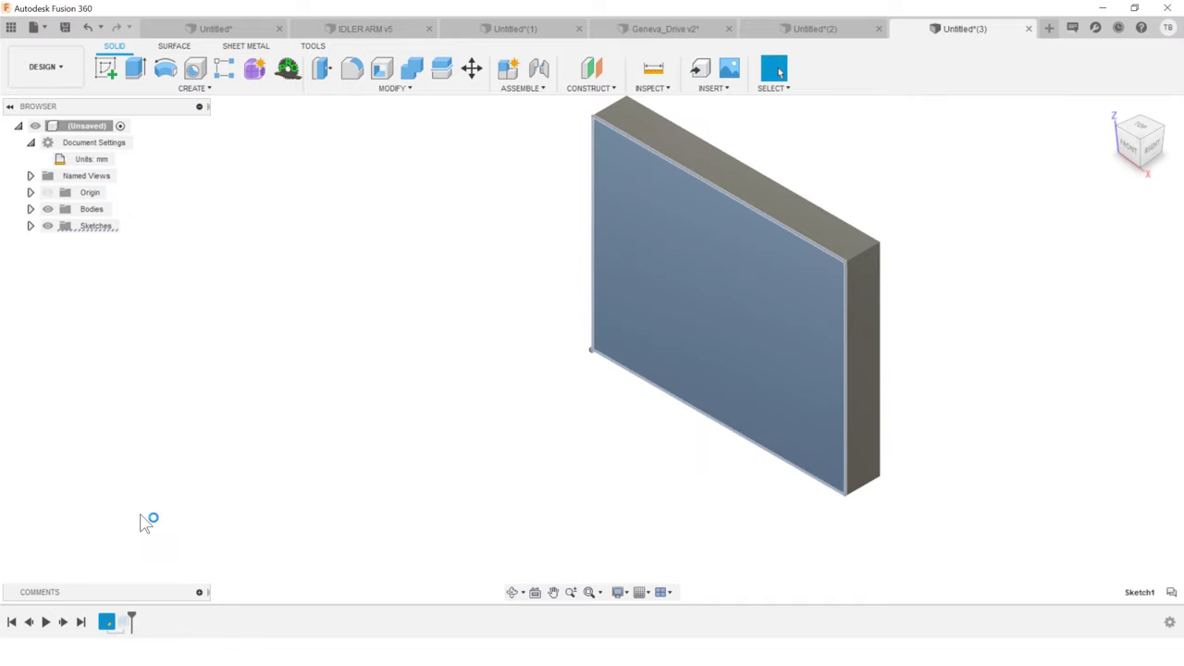
Change the 100 mm height to 100 in (2540 mm), undo it, and fit the view.
{"action": "double_click", "coordinate": [528, 205]}
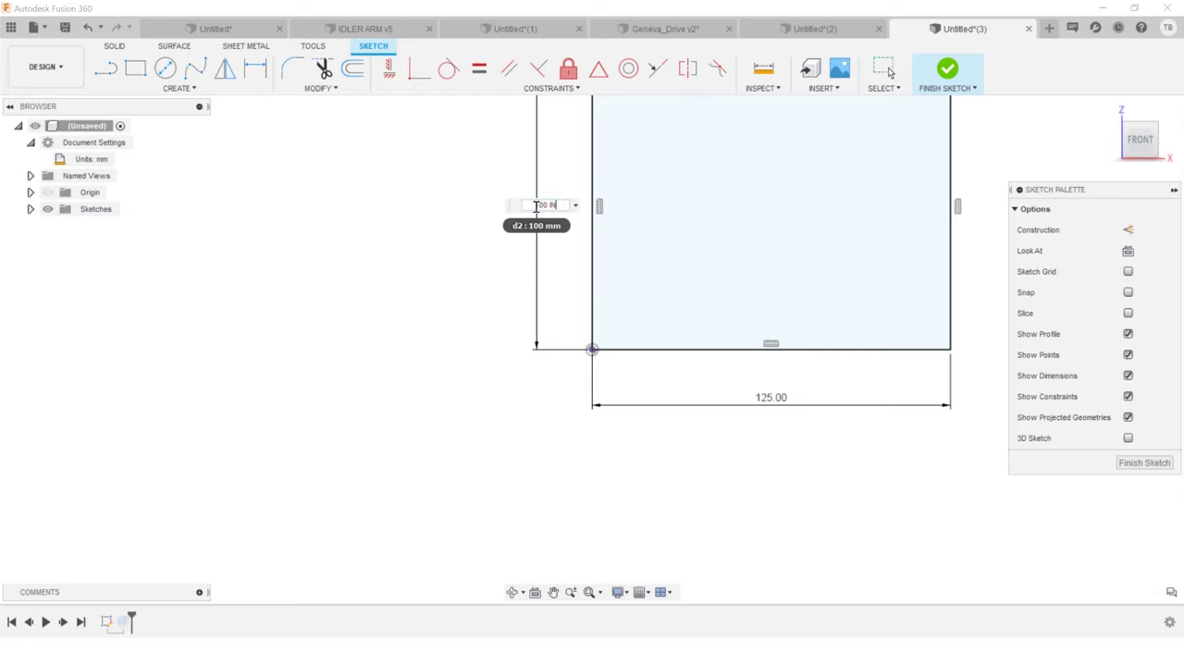
{"action": "key", "text": "Escape"}
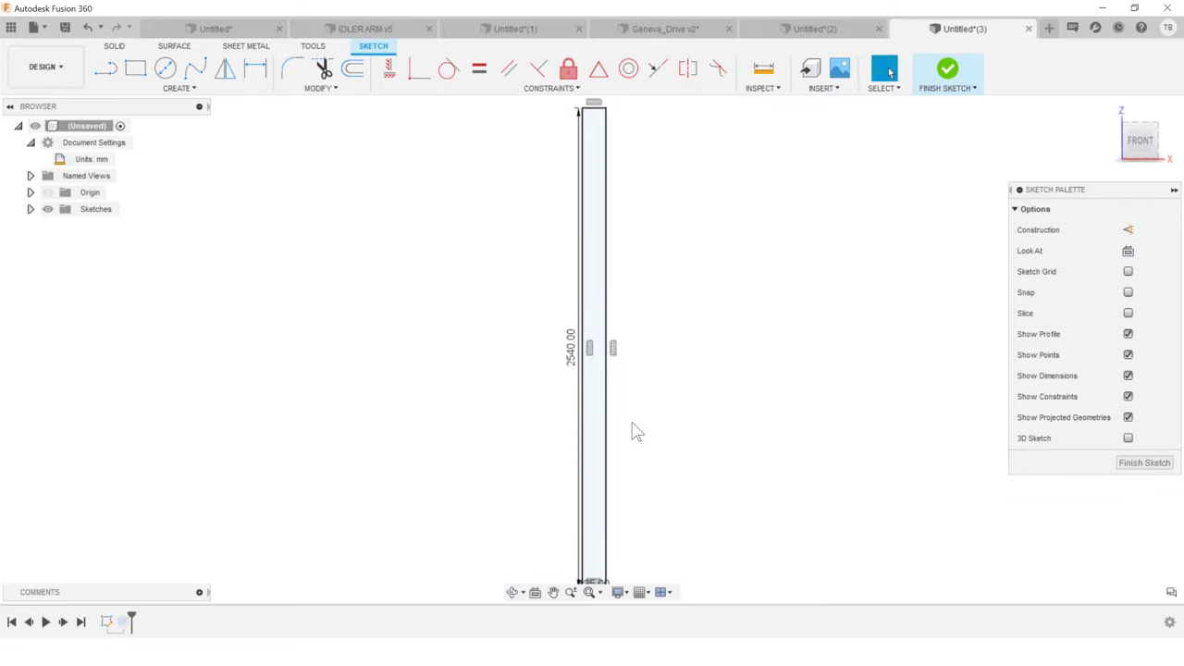
{"action": "scroll", "coordinate": [635, 436], "scroll_direction": "up", "scroll_amount": 2}
{"action": "scroll", "coordinate": [635, 440], "scroll_direction": "down", "scroll_amount": 2}
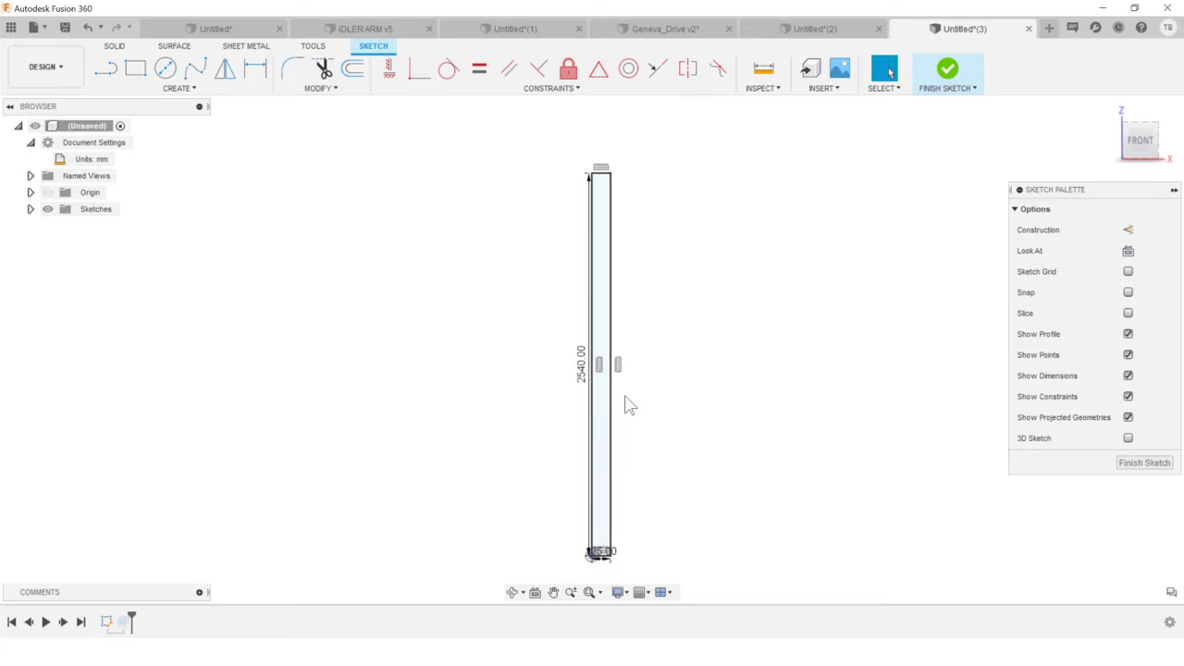
{"action": "key", "text": "ctrl+z"}
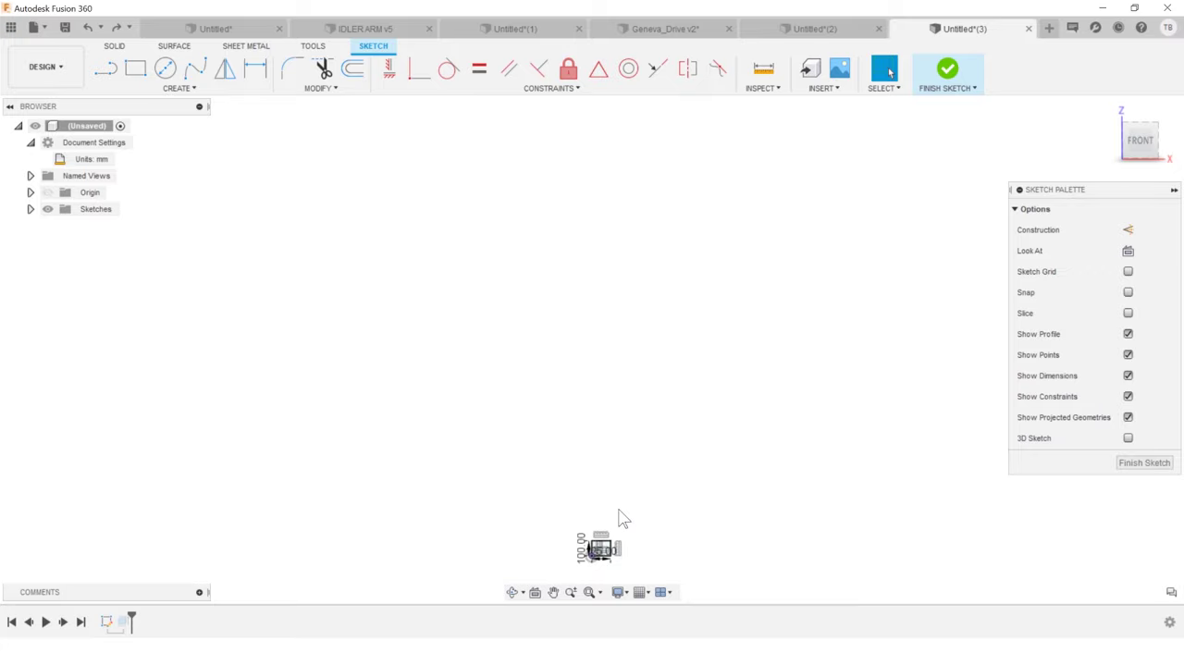
{"action": "key", "text": "F6"}
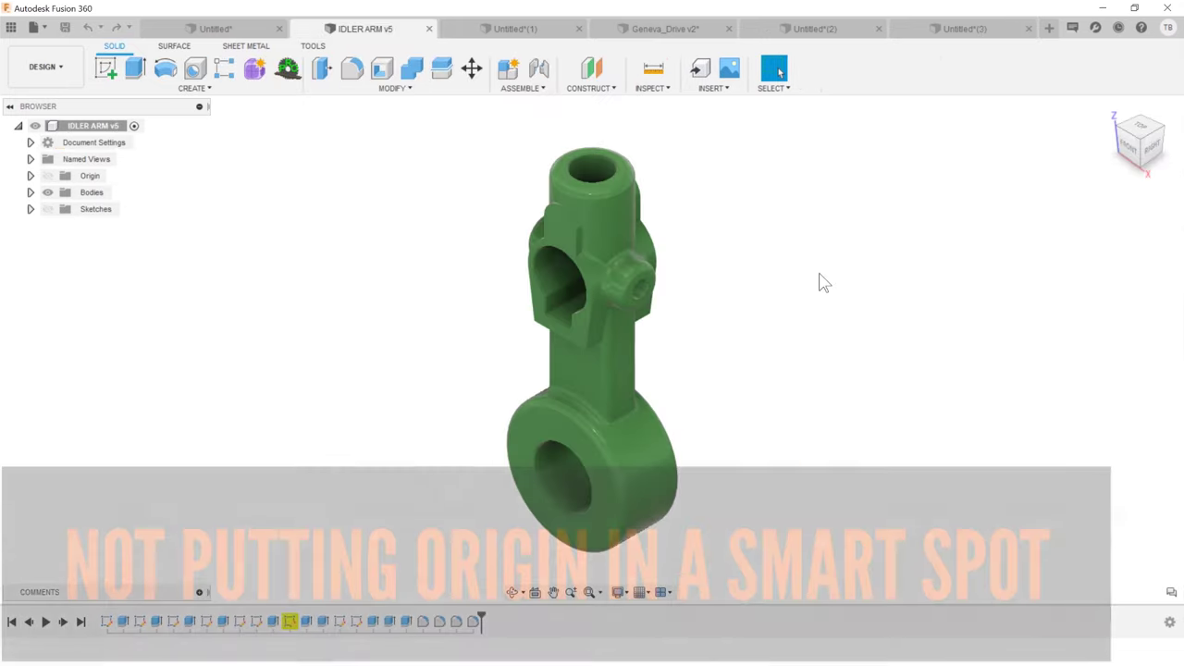
Show the origin planes and orbit the idler arm to inspect the clevis hole.
{"action": "middle_click_drag", "start_coordinate": [664, 378], "coordinate": [647, 331], "text": "shift"}
{"action": "left_click", "coordinate": [48, 176]}
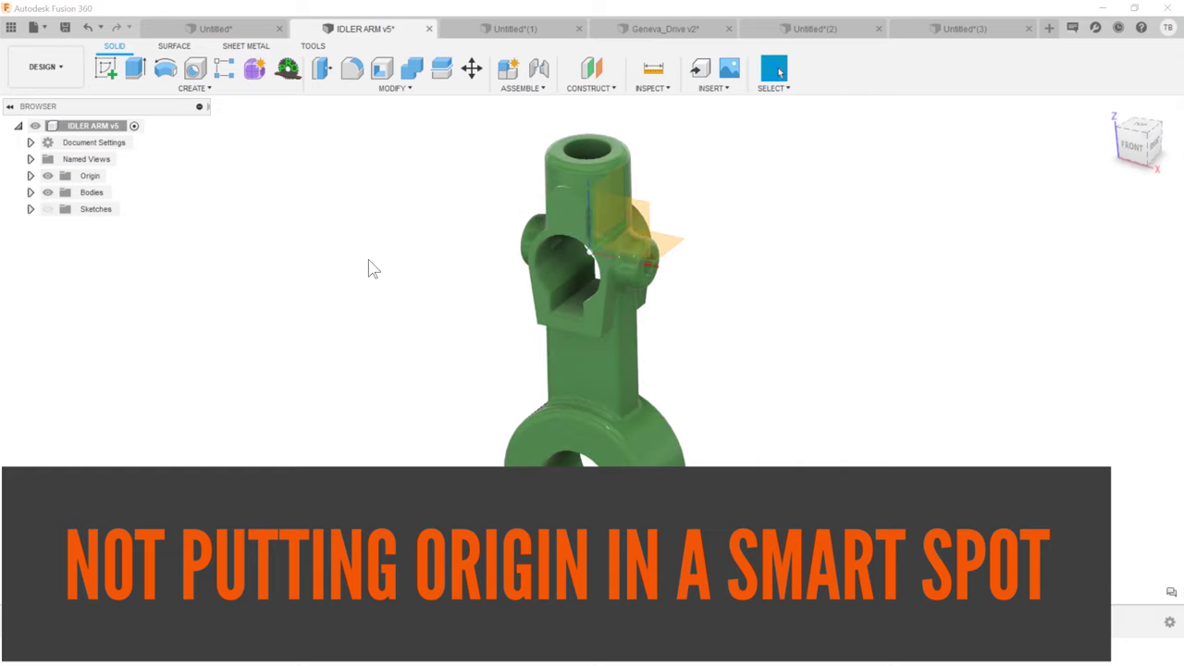
{"action": "middle_click_drag", "start_coordinate": [842, 376], "coordinate": [761, 333], "text": "shift"}
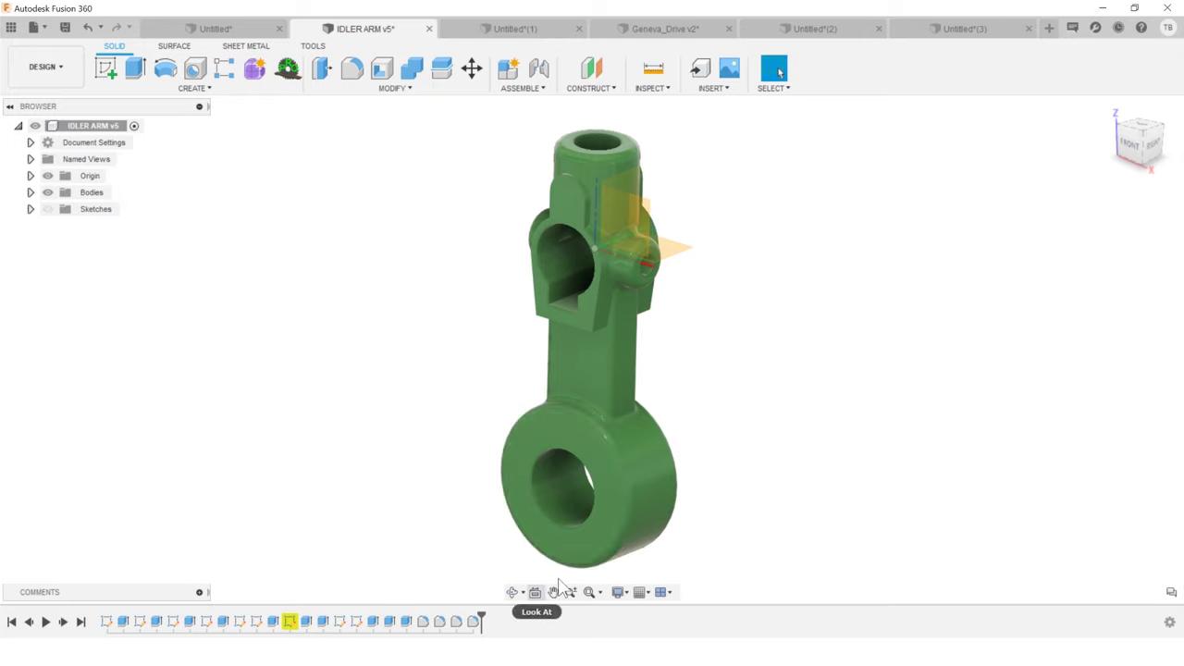
{"action": "scroll", "coordinate": [624, 263], "scroll_direction": "up", "scroll_amount": 5}
{"action": "middle_click_drag", "start_coordinate": [623, 262], "coordinate": [488, 254], "text": "shift"}
{"action": "scroll", "coordinate": [490, 251], "scroll_direction": "down", "scroll_amount": 2}
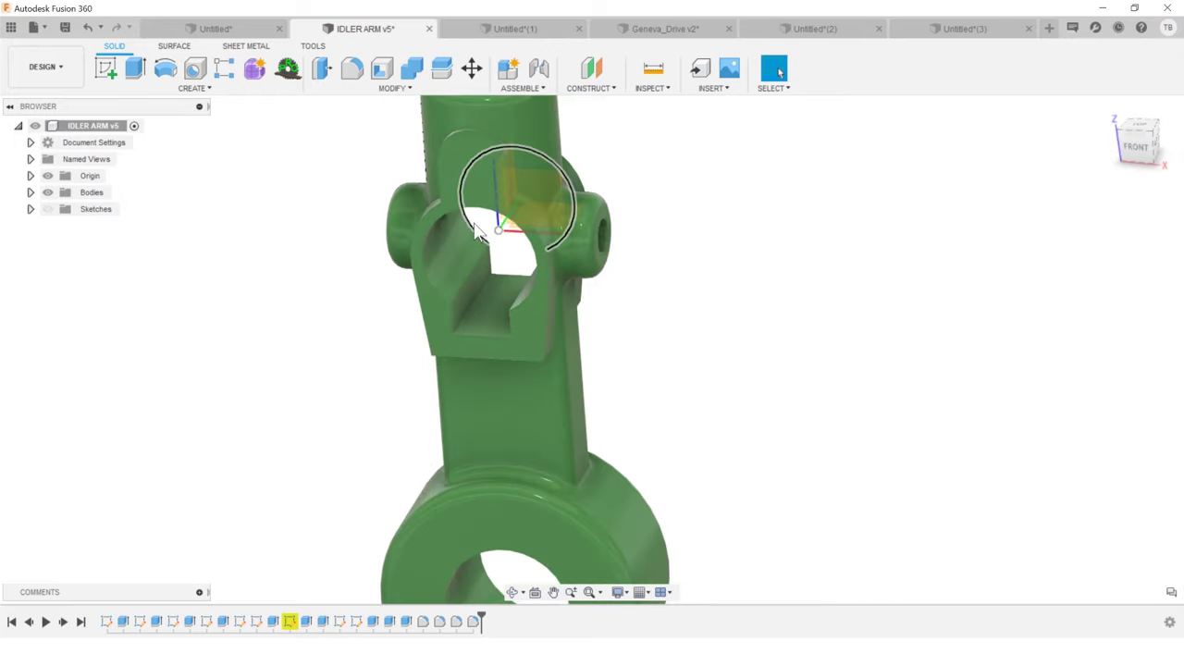
{"action": "middle_click_drag", "start_coordinate": [593, 229], "coordinate": [456, 245], "text": "shift"}
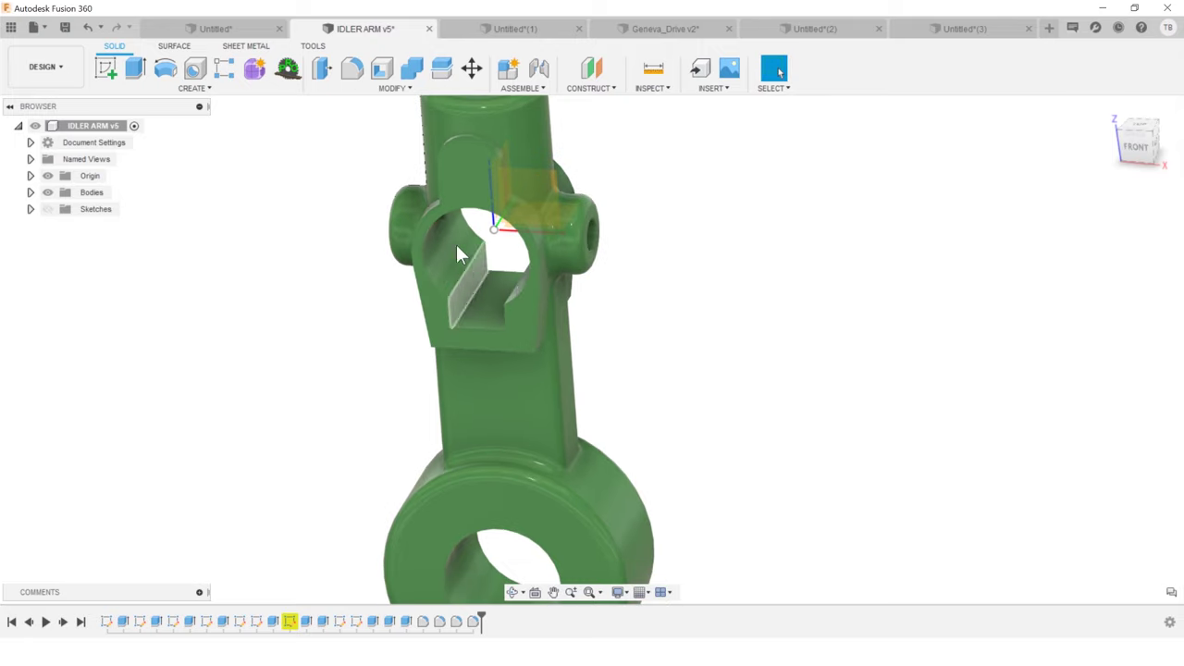
{"action": "scroll", "coordinate": [546, 176], "scroll_direction": "down", "scroll_amount": 5}
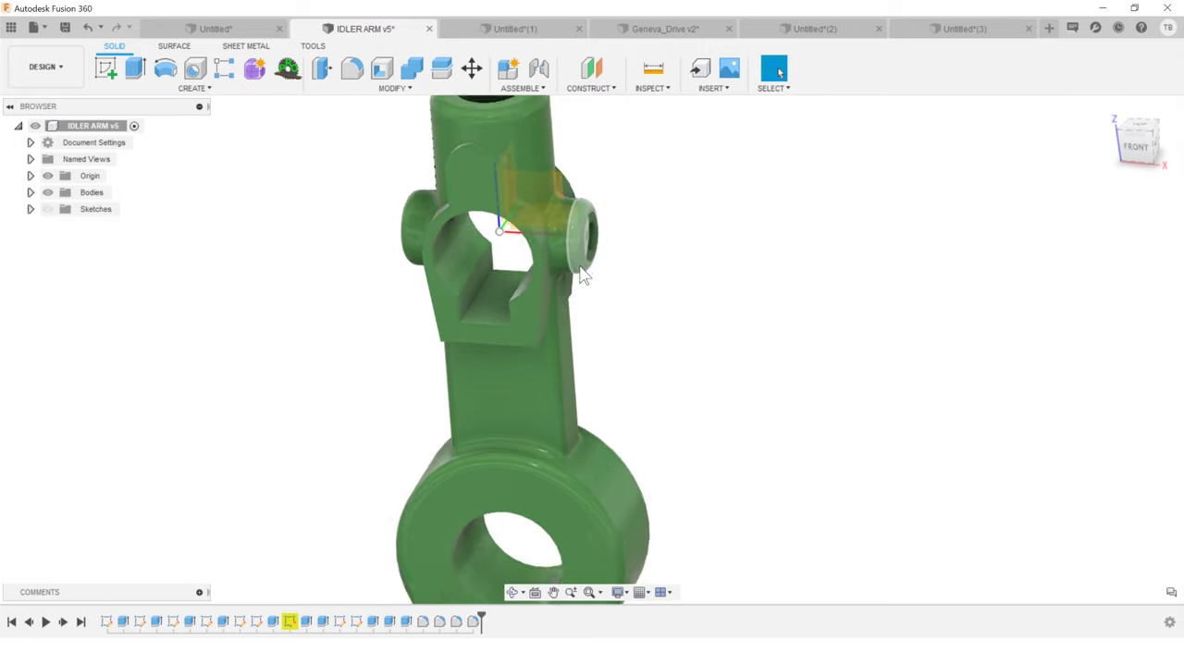
{"action": "scroll", "coordinate": [553, 173], "scroll_direction": "down", "scroll_amount": 1}
{"action": "scroll", "coordinate": [555, 176], "scroll_direction": "up", "scroll_amount": 5}
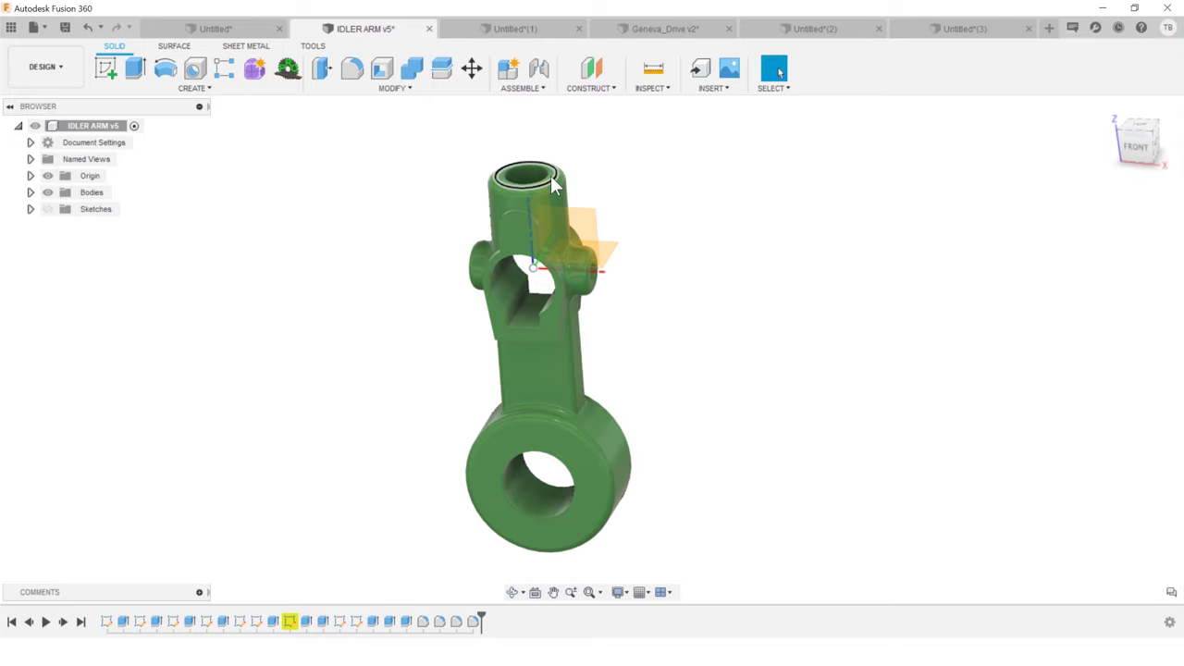
Select the arm's top ring face and orbit to a view of its right side.
{"action": "left_click", "coordinate": [555, 175]}
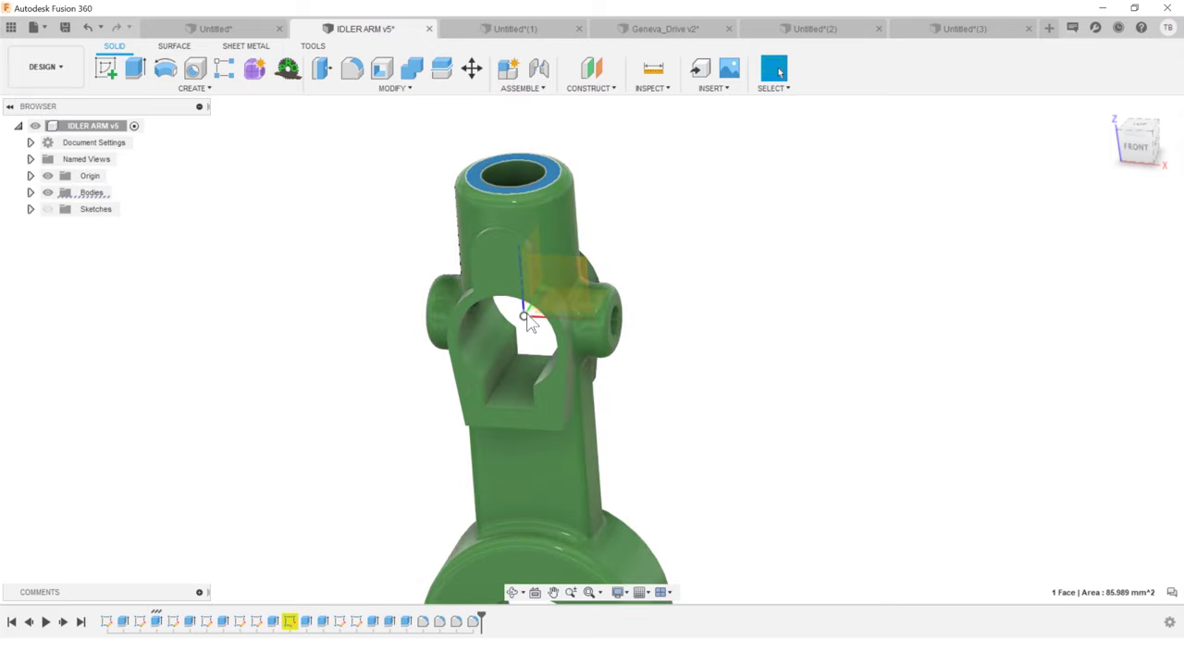
{"action": "scroll", "coordinate": [529, 320], "scroll_direction": "down", "scroll_amount": 4}
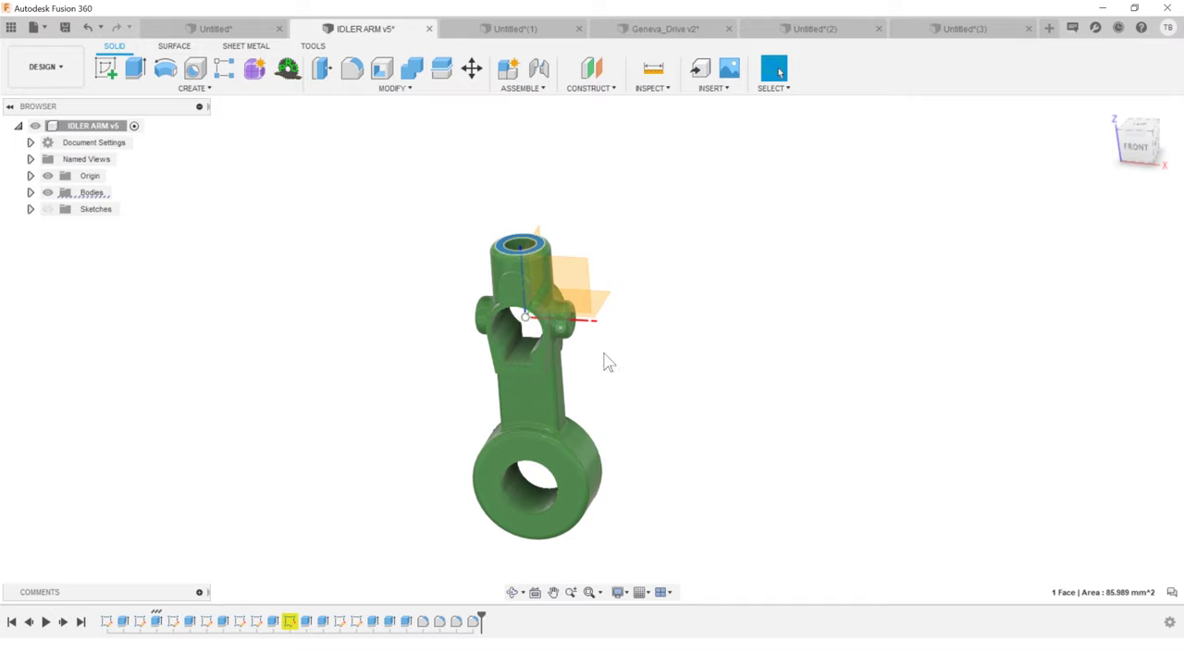
{"action": "middle_click_drag", "start_coordinate": [621, 344], "coordinate": [595, 338], "text": "shift"}
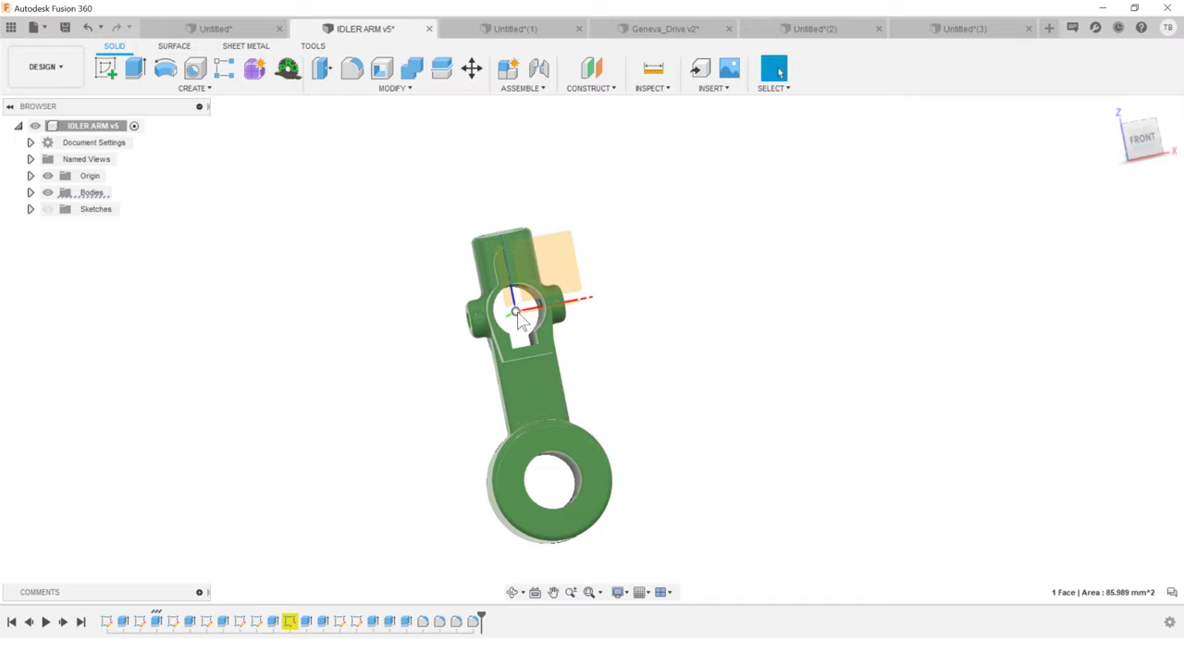
{"action": "middle_click_drag", "start_coordinate": [660, 351], "coordinate": [637, 380], "text": "shift"}
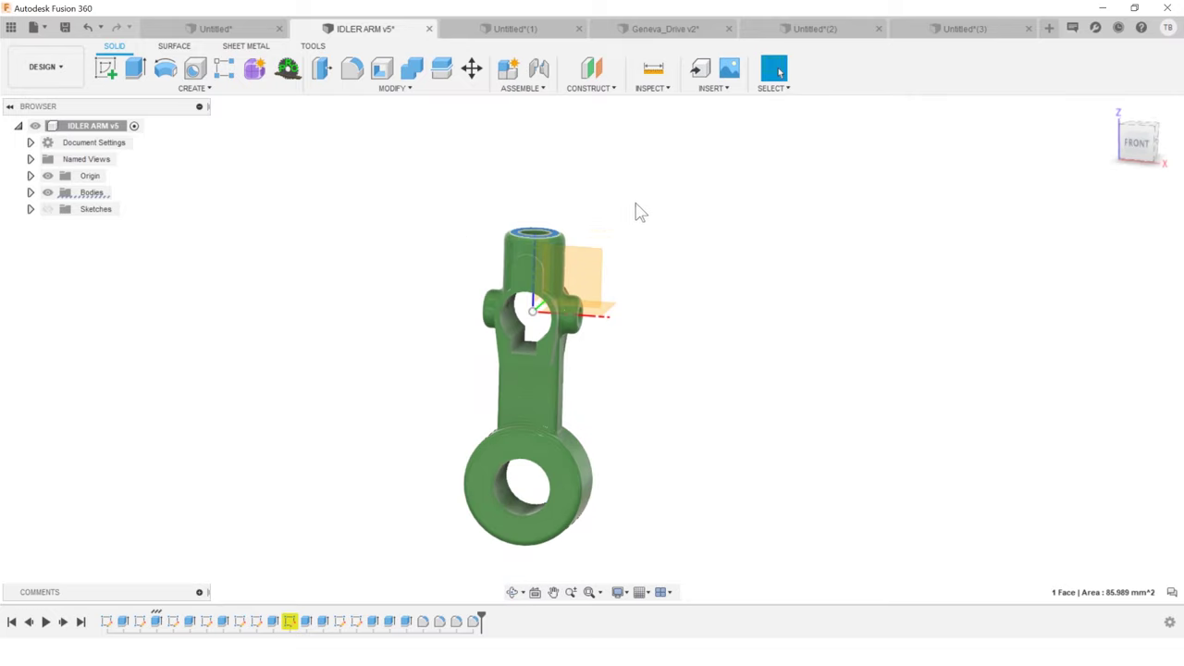
{"action": "middle_click_drag", "start_coordinate": [578, 331], "coordinate": [638, 370], "text": "shift"}
Edit the idler arm's base sketch from the timeline and zoom in on its R5, R10, 15 and 8 dimensions.
{"action": "right_click", "coordinate": [107, 621]}
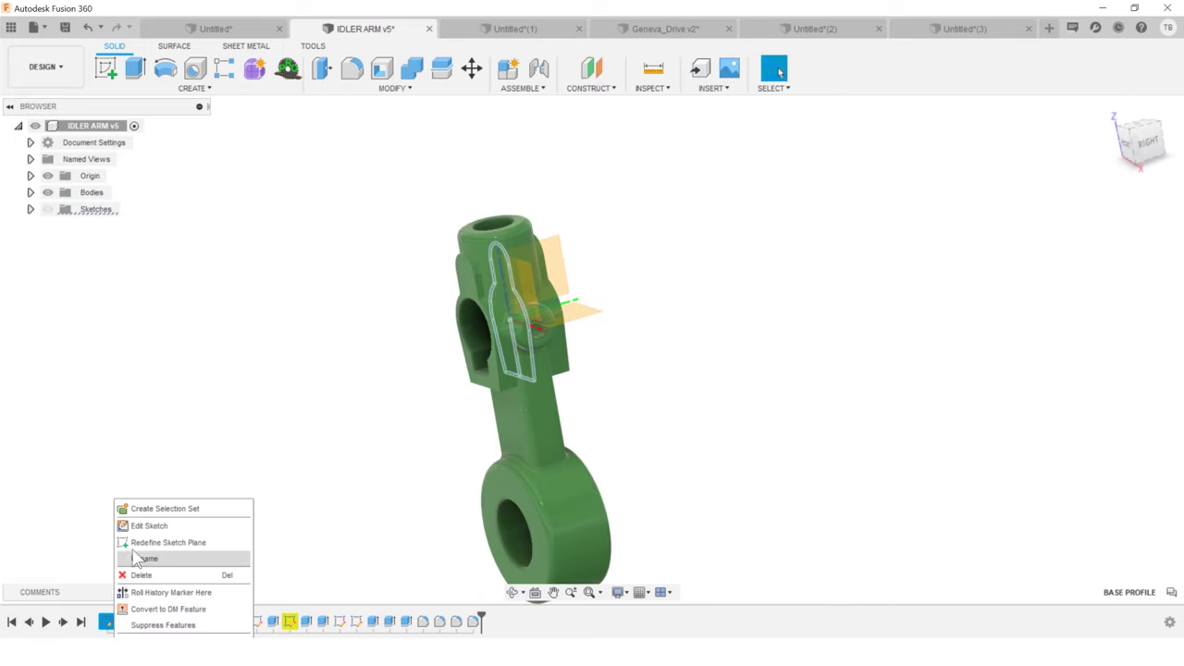
{"action": "left_click", "coordinate": [185, 526]}
{"action": "scroll", "coordinate": [668, 318], "scroll_direction": "up", "scroll_amount": 3}
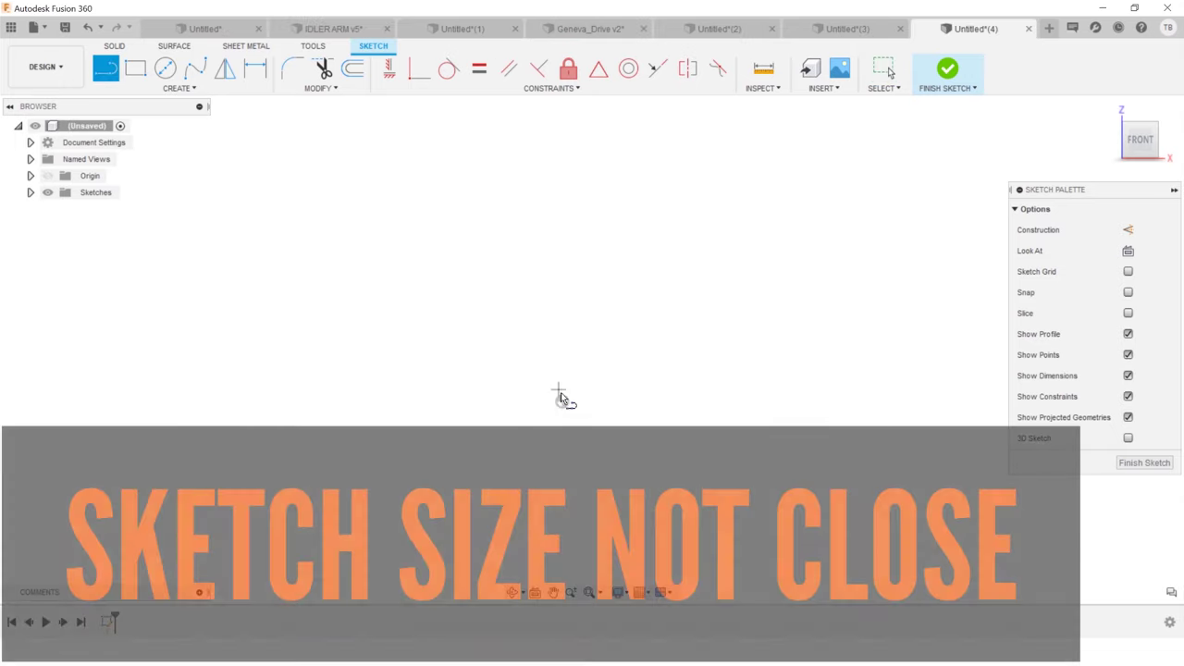
Draw a closed six-sided line profile with a slanted left edge and an inward step.
{"action": "left_click", "coordinate": [560, 397]}
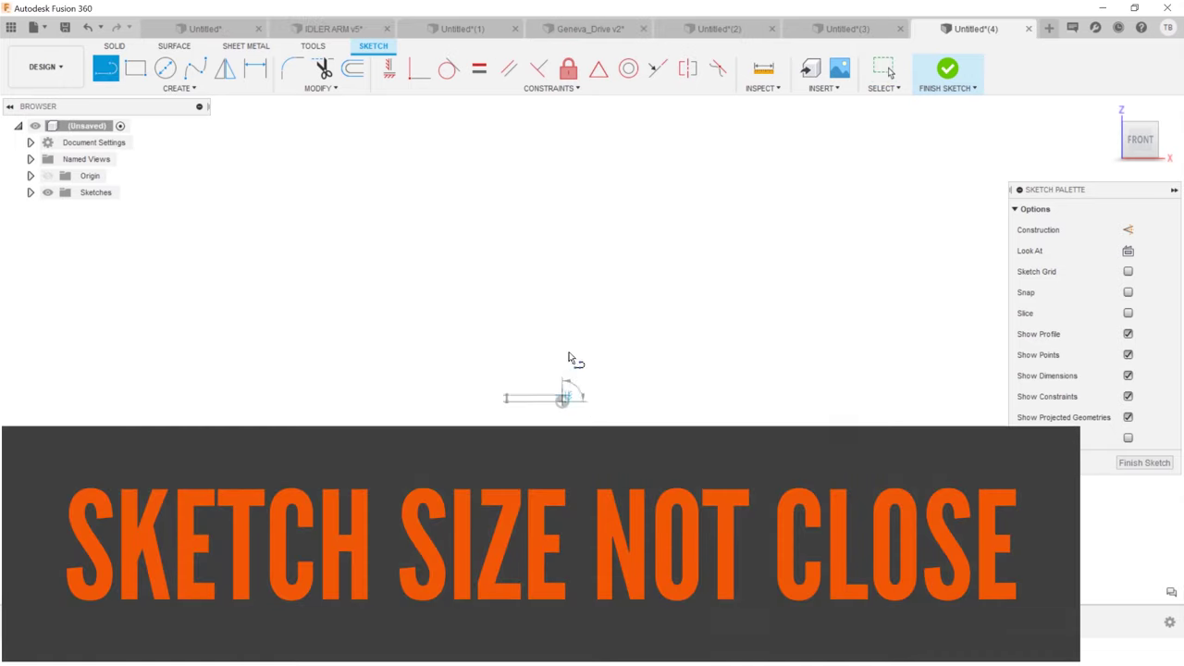
{"action": "left_click", "coordinate": [614, 173]}
{"action": "left_click", "coordinate": [892, 172]}
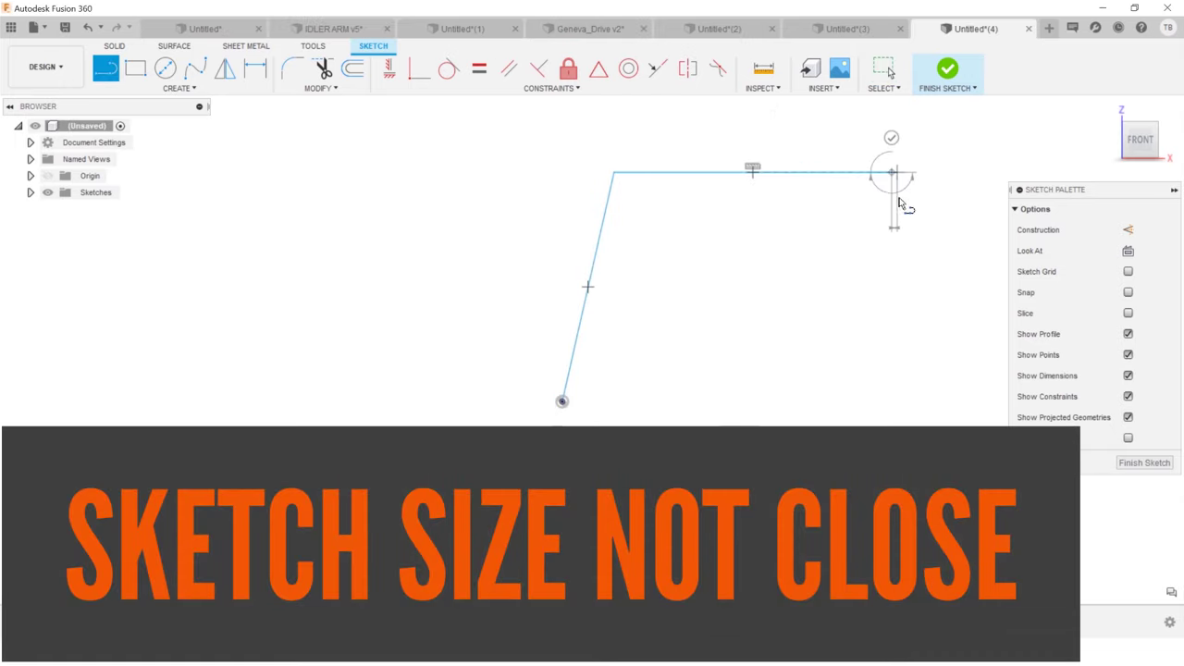
{"action": "left_click", "coordinate": [897, 288]}
{"action": "left_click", "coordinate": [806, 287]}
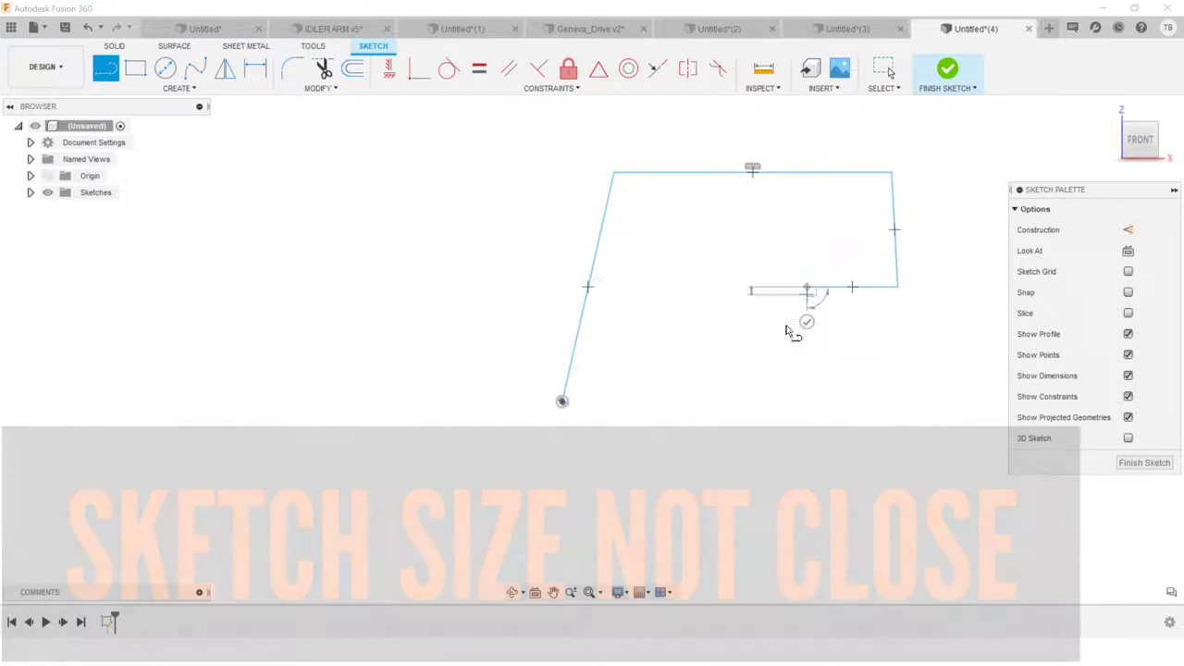
{"action": "left_click", "coordinate": [764, 400]}
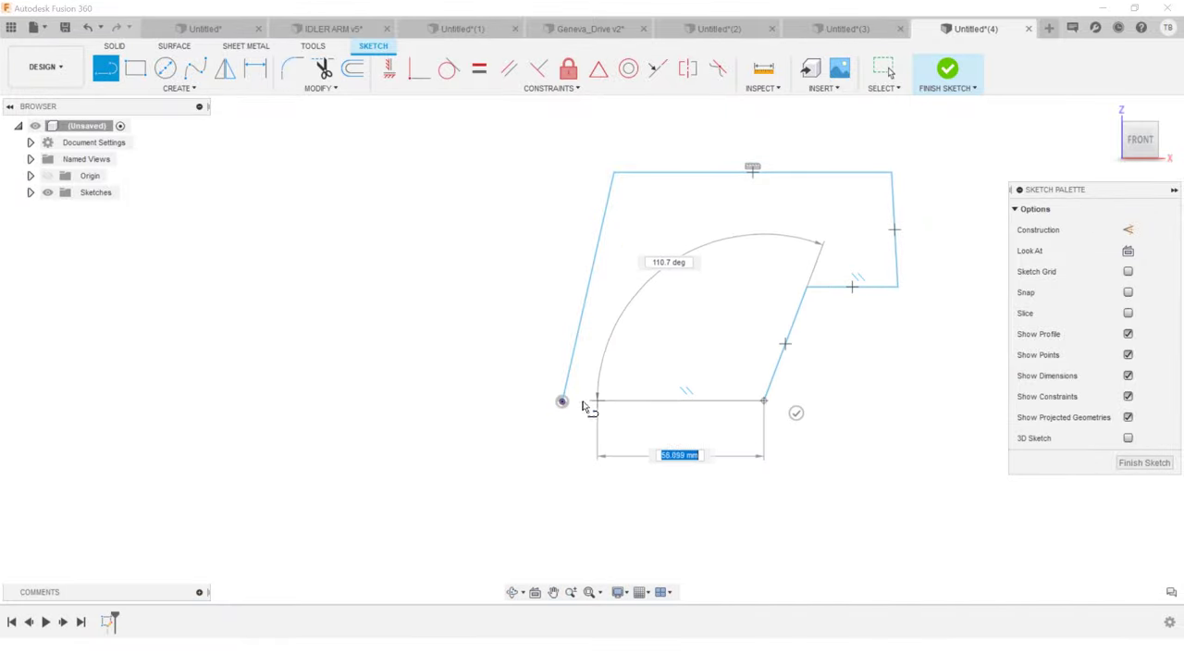
{"action": "left_click", "coordinate": [561, 400]}
{"action": "key", "text": "Escape"}
Start a dimension on the 70.355 mm bottom edge.
{"action": "scroll", "coordinate": [774, 328], "scroll_direction": "up", "scroll_amount": 2}
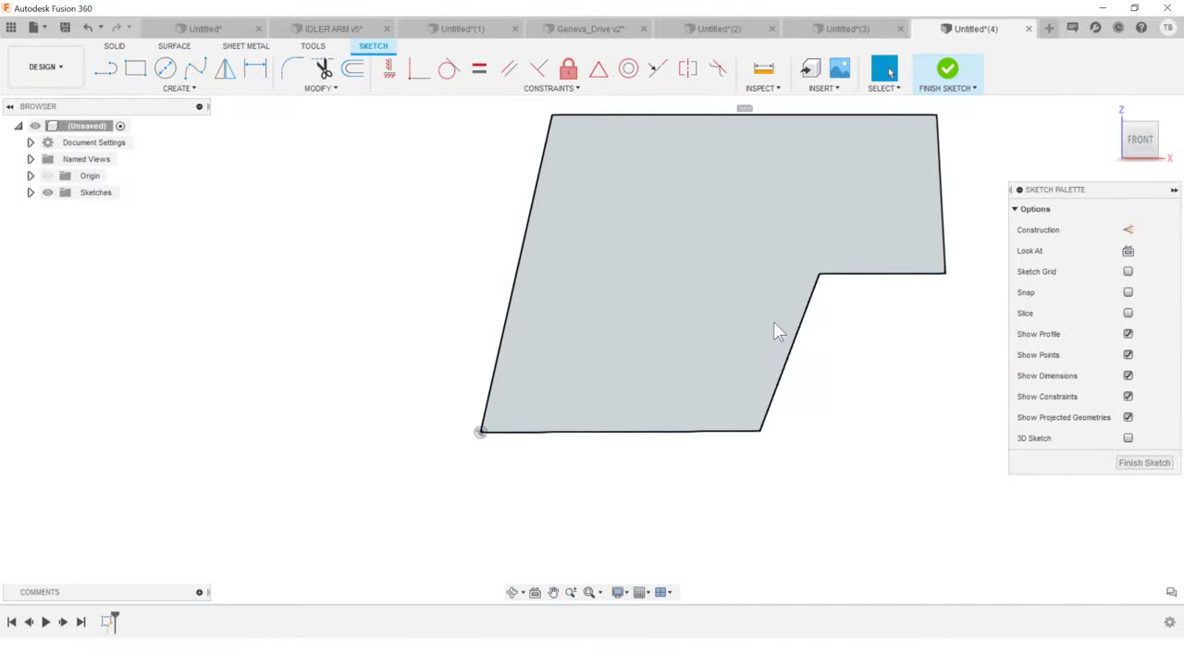
{"action": "scroll", "coordinate": [779, 330], "scroll_direction": "down", "scroll_amount": 3}
{"action": "key", "text": "d"}
{"action": "left_click", "coordinate": [699, 403]}
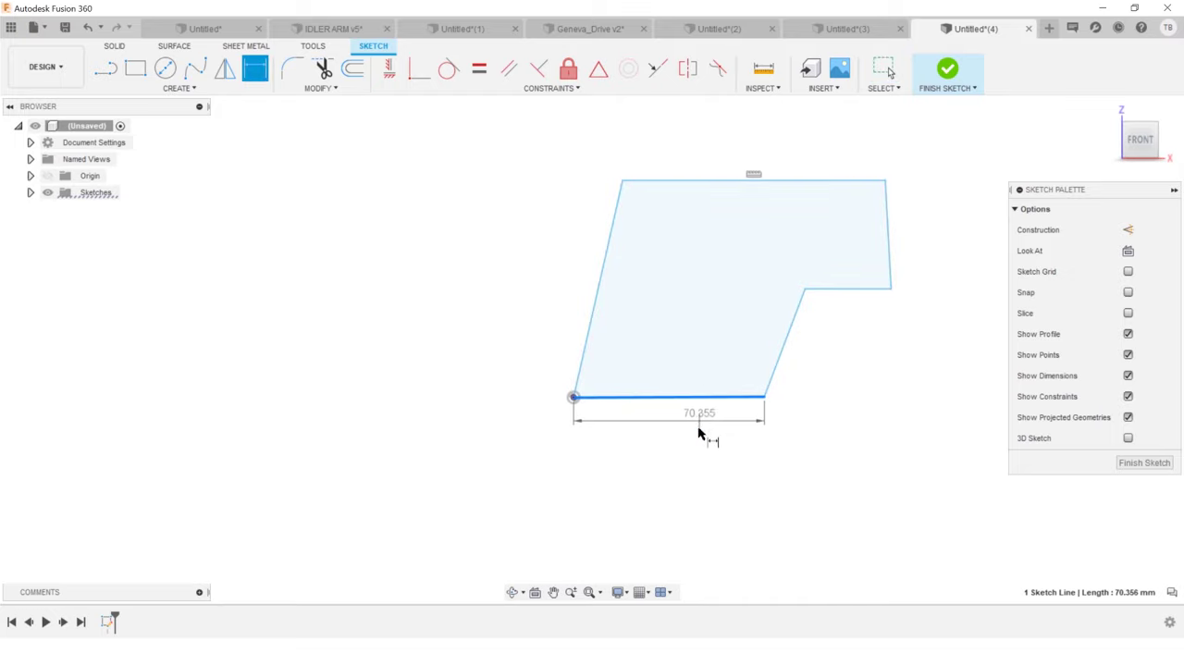
Dimension the bottom edge as 700 mm.
{"action": "left_click", "coordinate": [698, 435]}
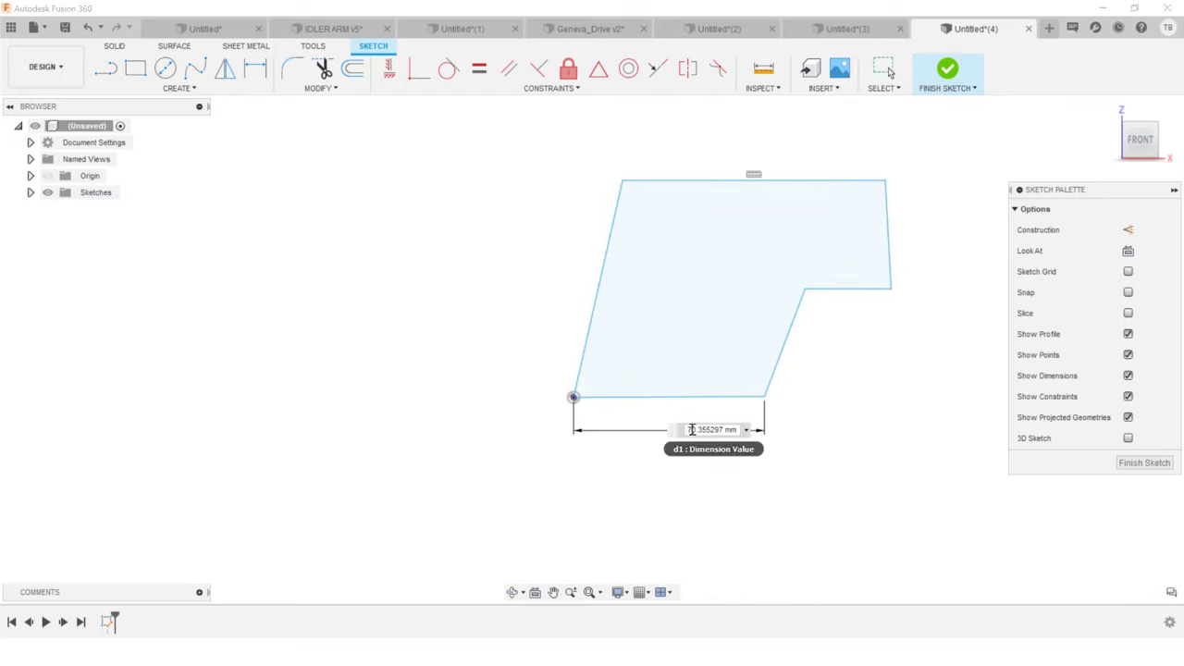
{"action": "type", "text": "700"}
{"action": "key", "text": "Return"}
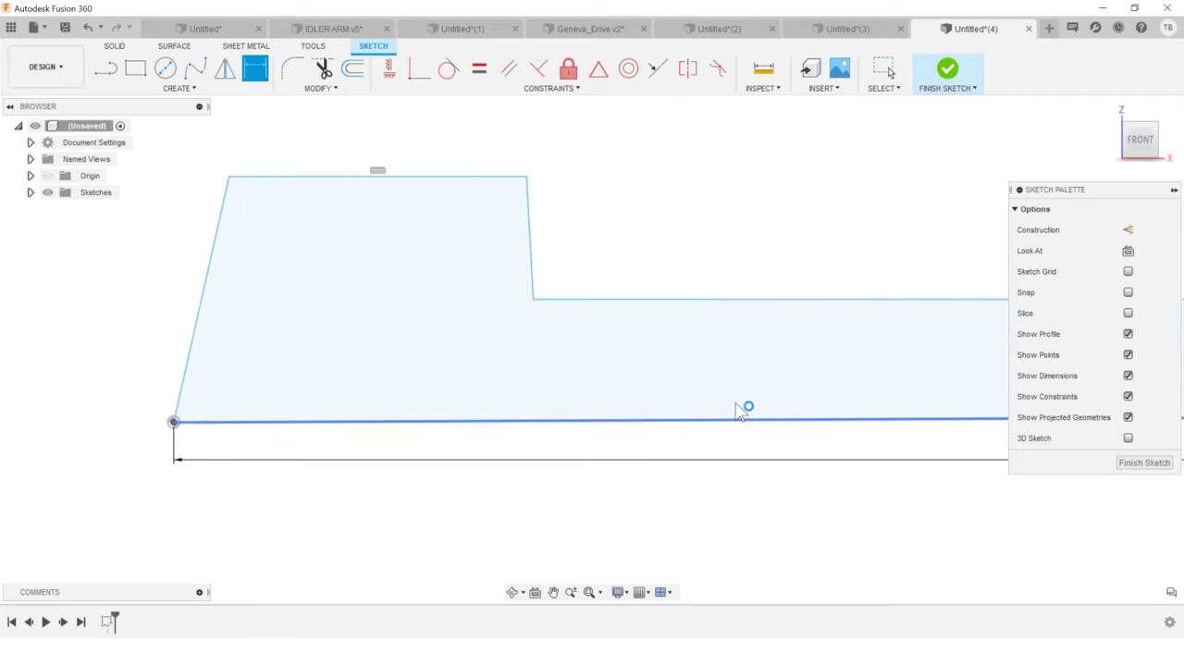
{"action": "scroll", "coordinate": [737, 411], "scroll_direction": "down", "scroll_amount": 5}
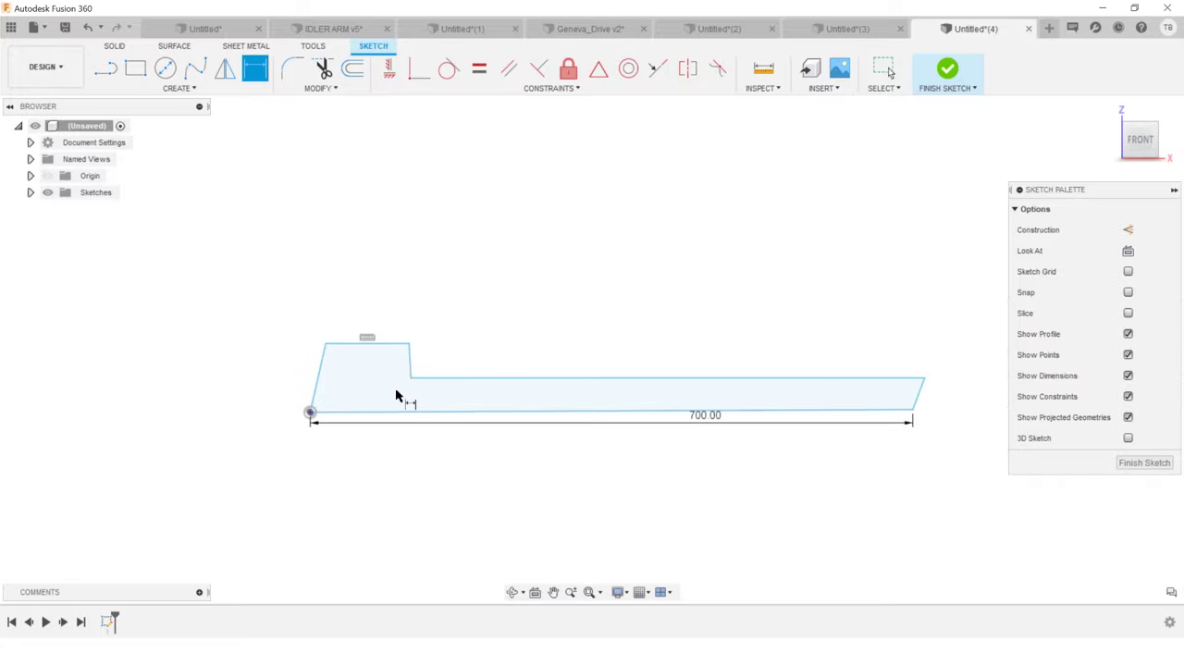
Add a 950 mm vertical height on the left edge, then undo the distorting dimensions.
{"action": "left_click", "coordinate": [310, 378]}
{"action": "left_click", "coordinate": [286, 371]}
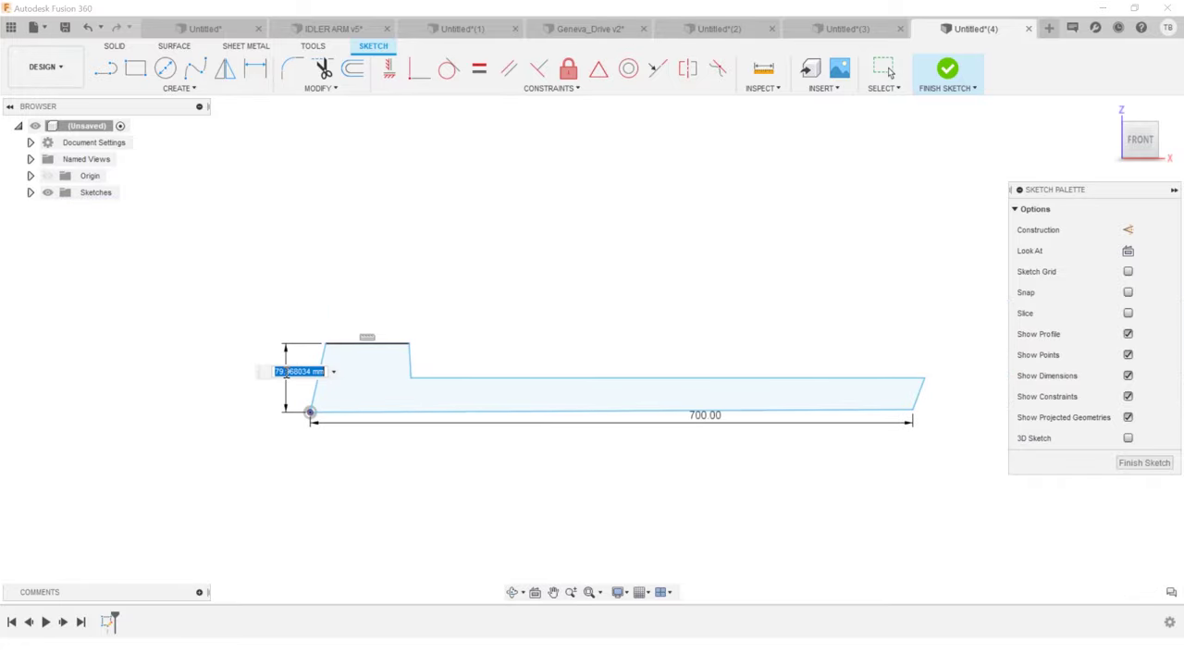
{"action": "type", "text": "950"}
{"action": "key", "text": "Return"}
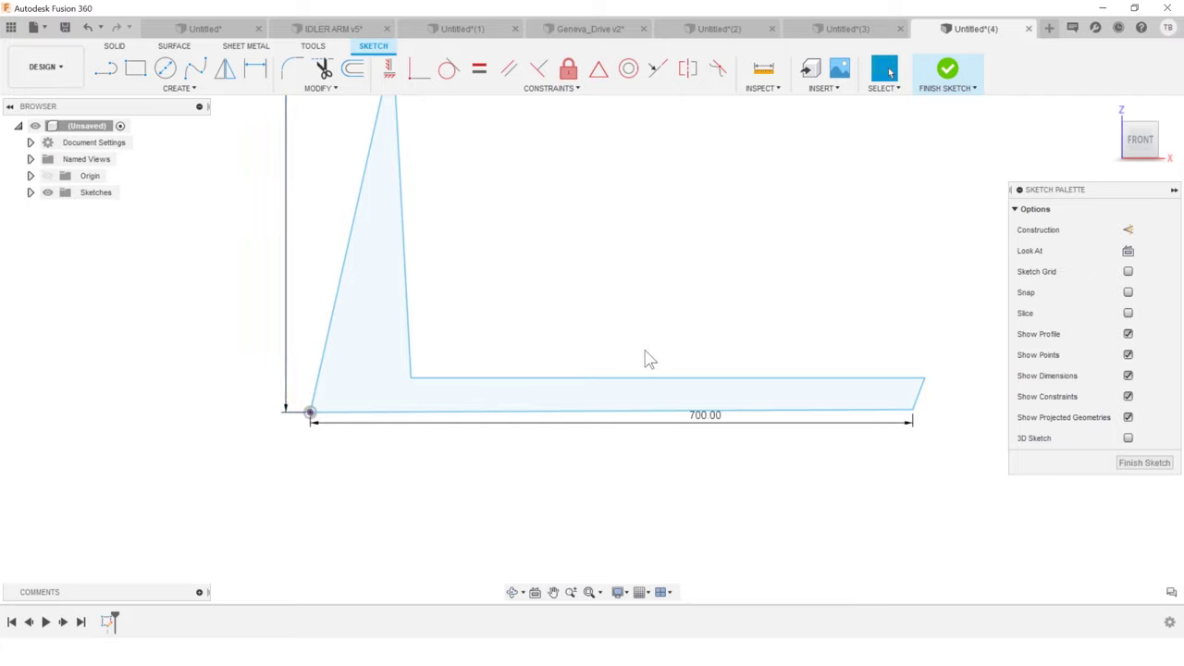
{"action": "scroll", "coordinate": [650, 360], "scroll_direction": "down", "scroll_amount": 5}
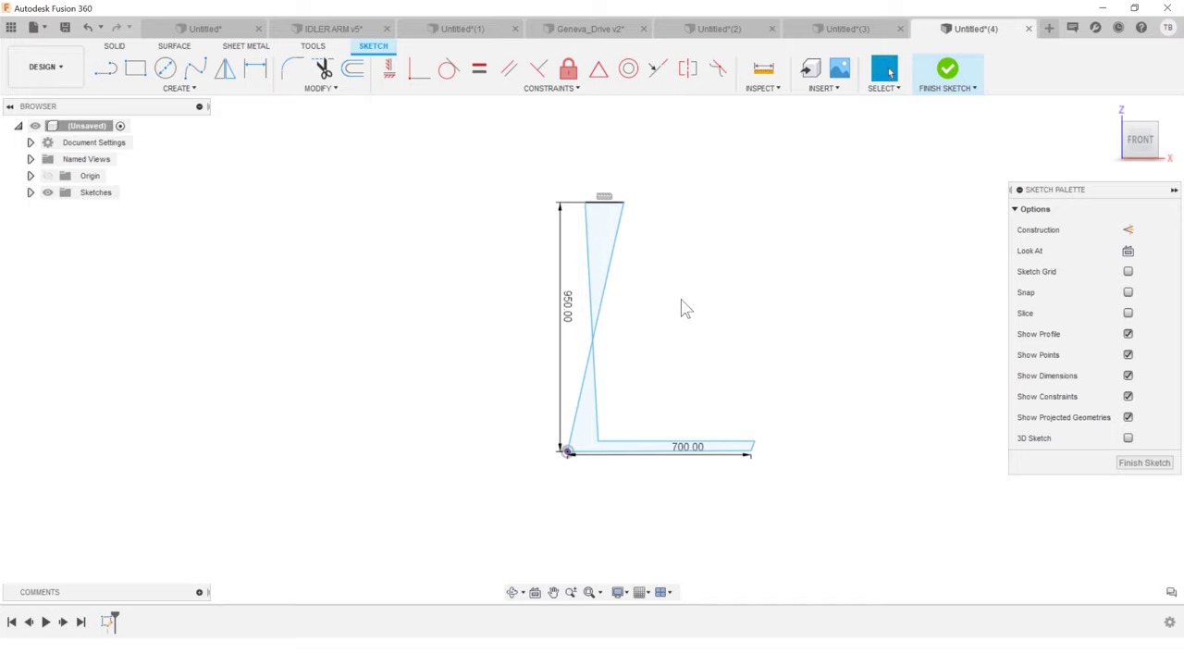
{"action": "key", "text": "ctrl+z"}
{"action": "key", "text": "ctrl+z"}
{"action": "key", "text": "ctrl+z"}
{"action": "key", "text": "ctrl+z"}
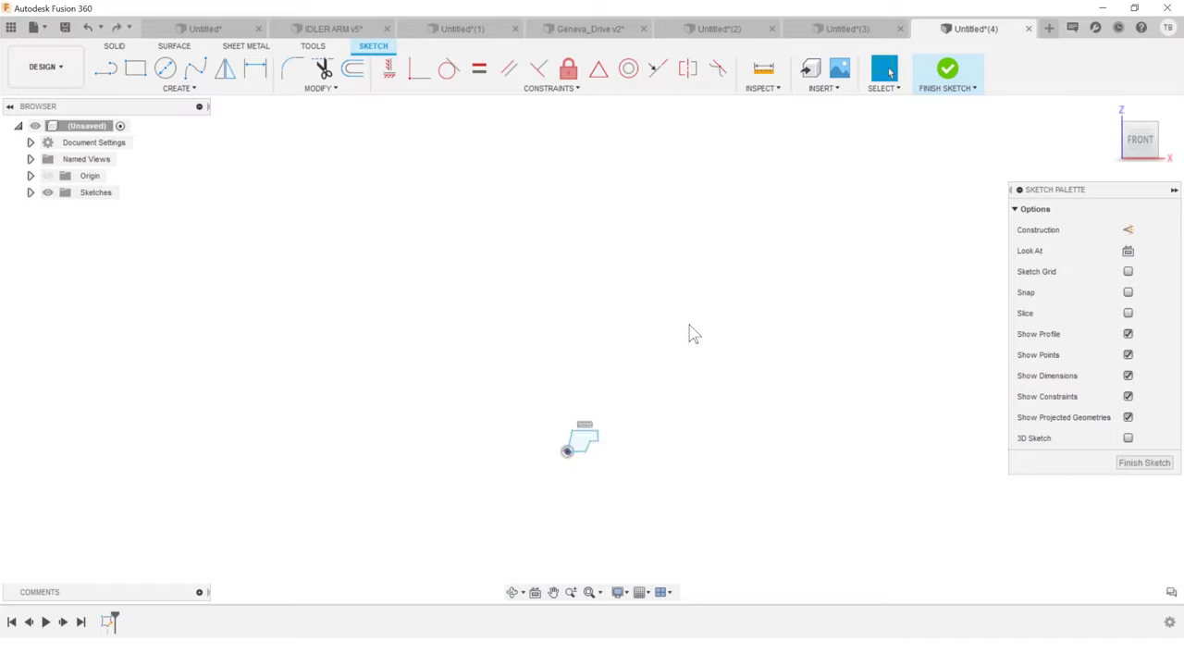
Enable 'Scale entire sketch at first dimension' in the Design preferences and apply it.
{"action": "key", "text": "ctrl+y"}
{"action": "key", "text": "ctrl+y"}
{"action": "key", "text": "ctrl+y"}
{"action": "key", "text": "ctrl+y"}
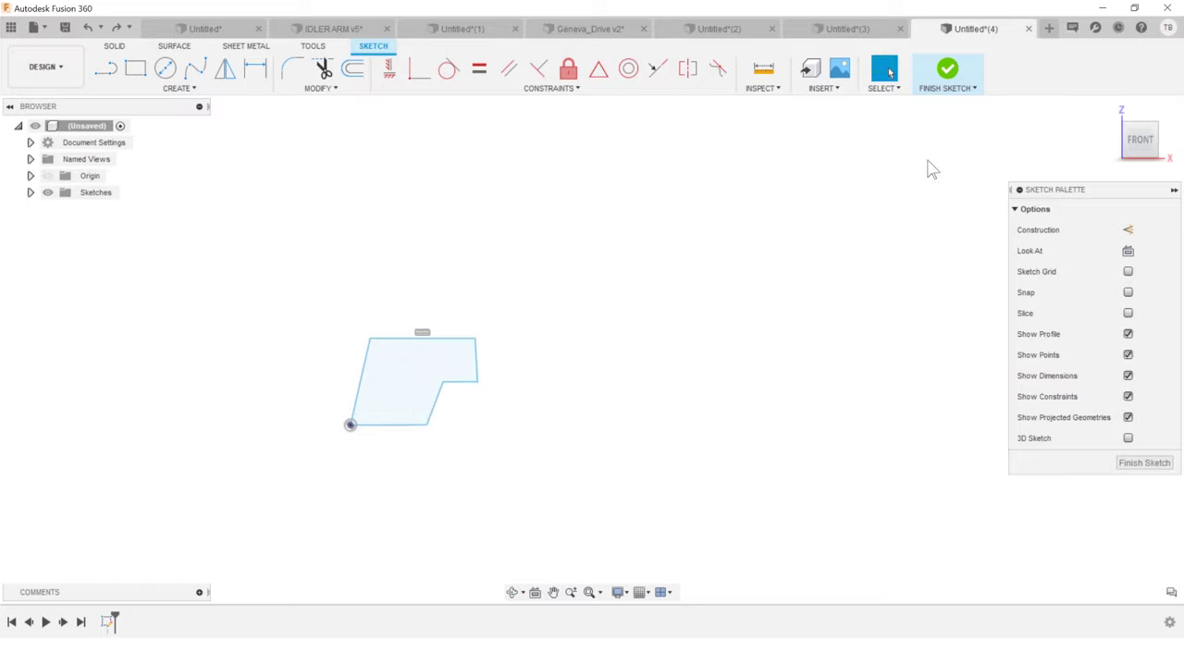
{"action": "left_click", "coordinate": [1167, 27]}
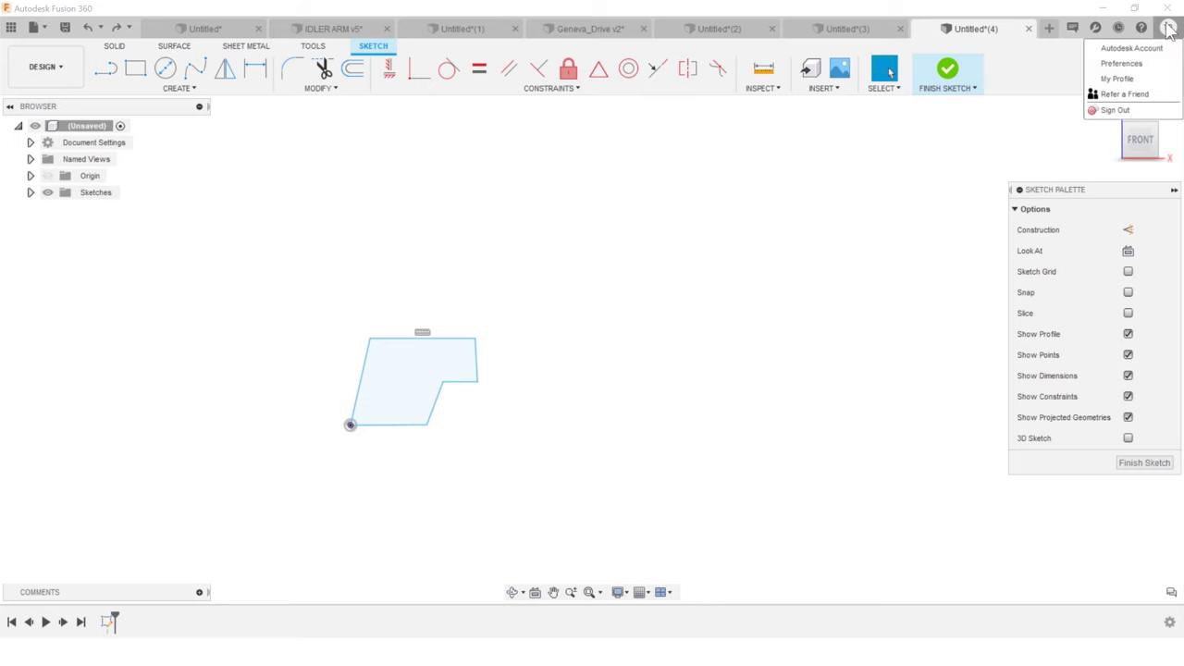
{"action": "left_click", "coordinate": [1138, 65]}
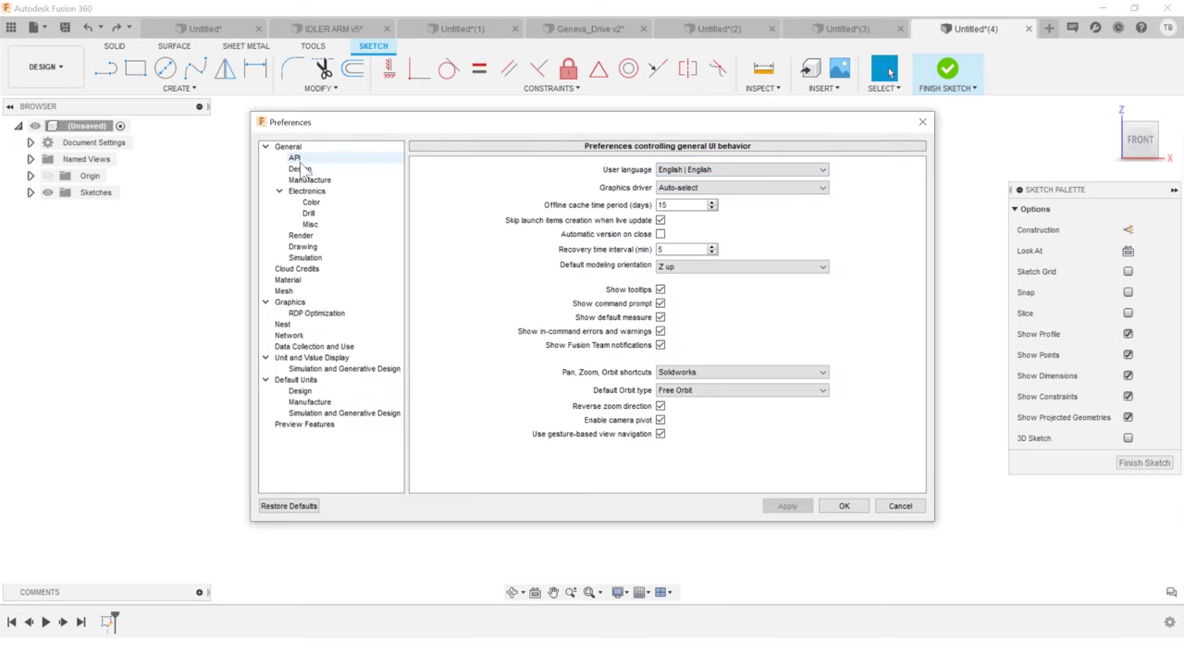
{"action": "left_click", "coordinate": [300, 170]}
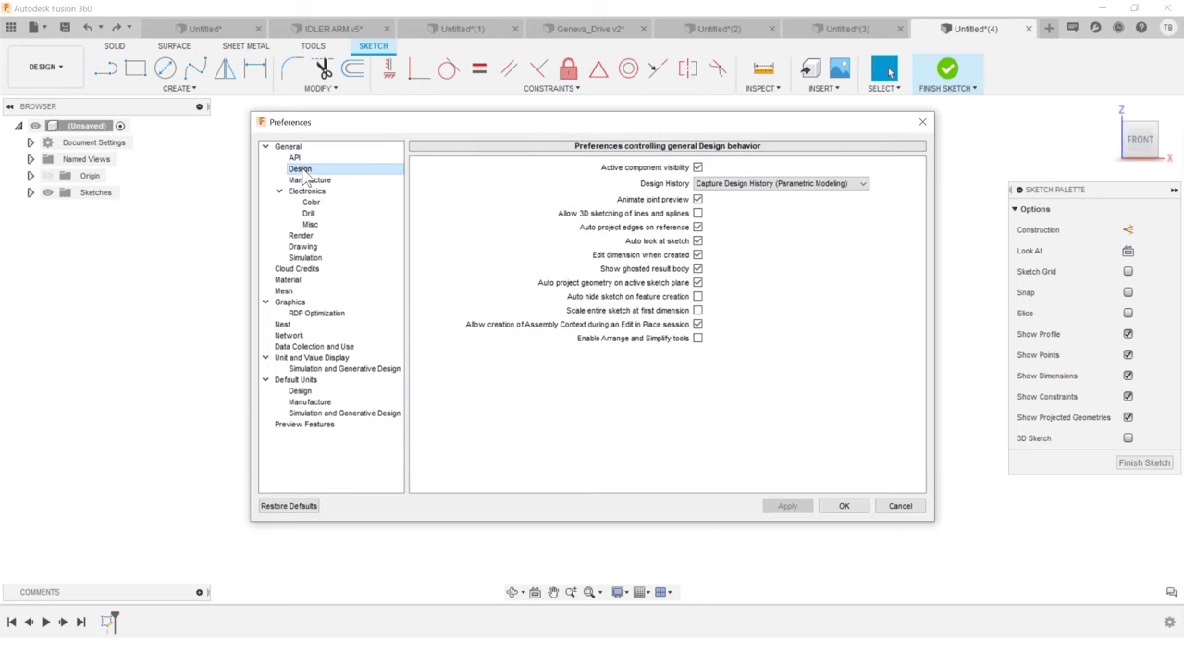
{"action": "left_click", "coordinate": [697, 311]}
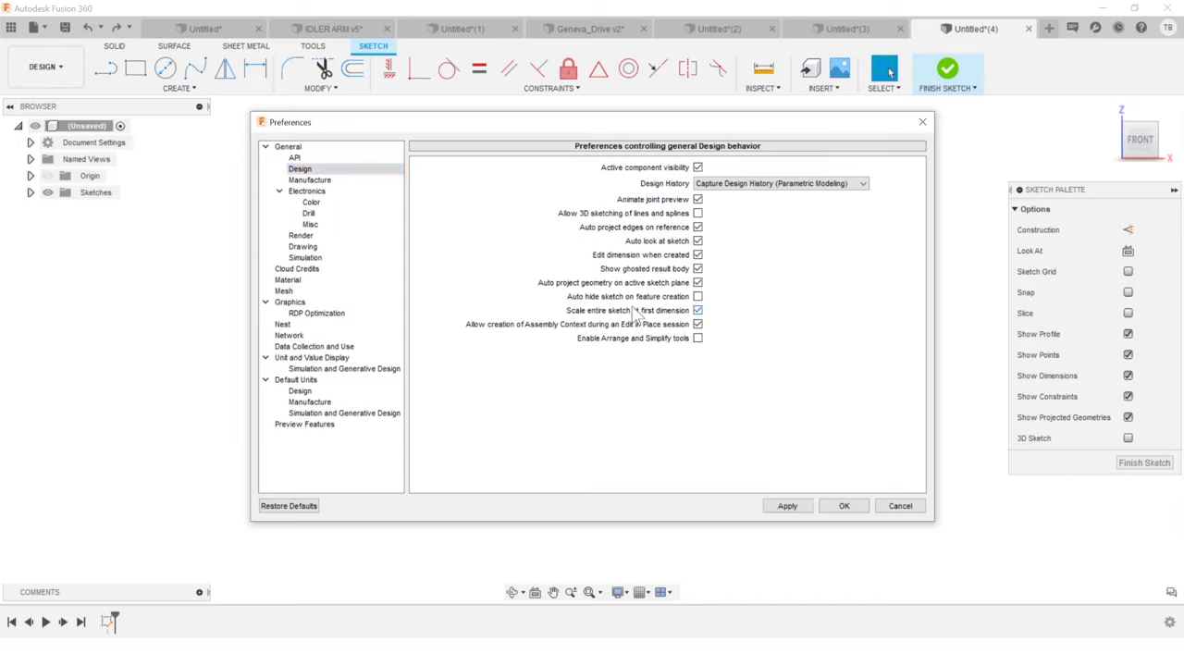
{"action": "left_click", "coordinate": [790, 506]}
{"action": "left_click", "coordinate": [839, 505]}
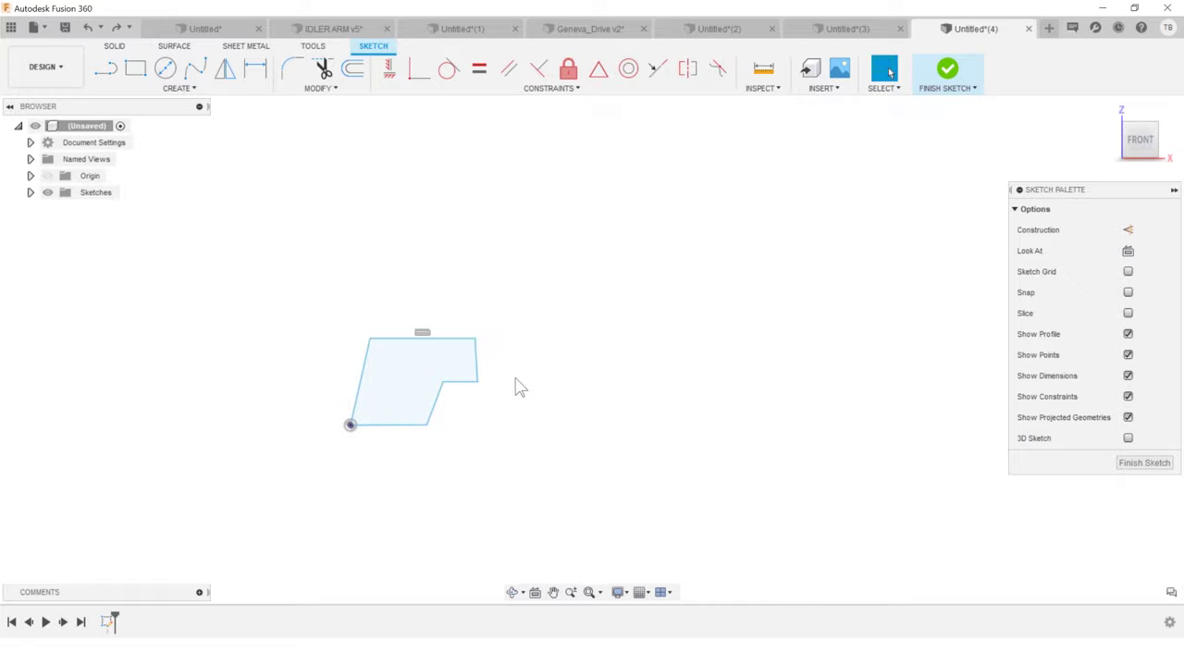
Dimension the bottom edge as 700 mm so the whole profile scales, then fit the view.
{"action": "key", "text": "d"}
{"action": "left_click", "coordinate": [408, 426]}
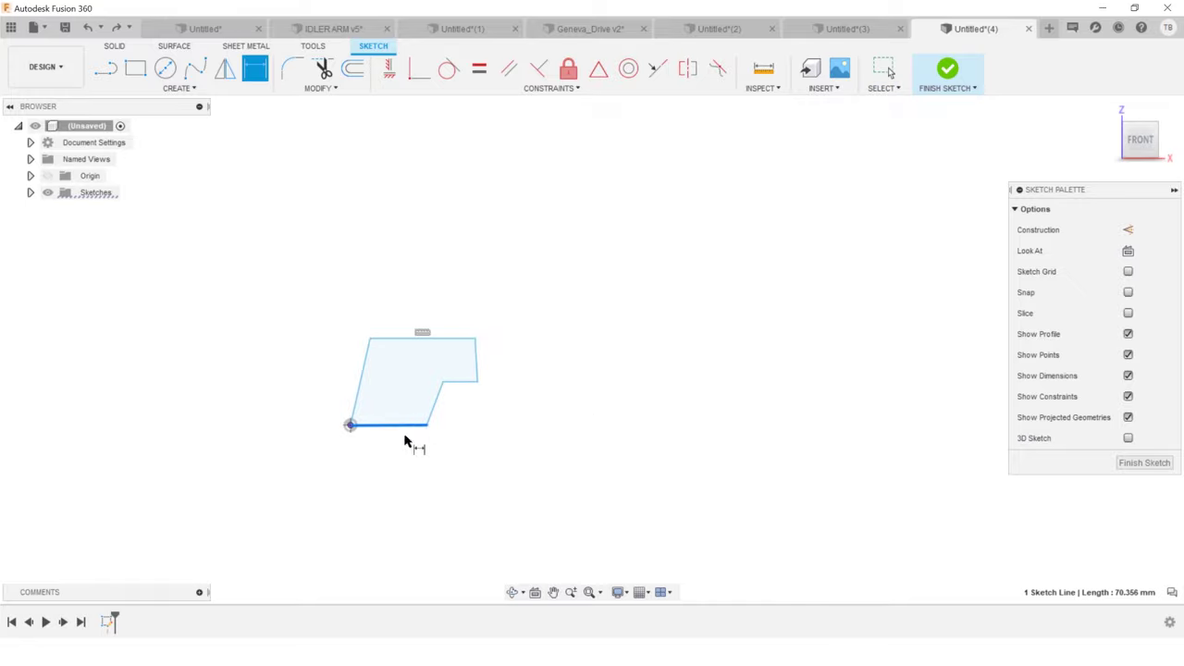
{"action": "left_click", "coordinate": [405, 448]}
{"action": "type", "text": "7"}
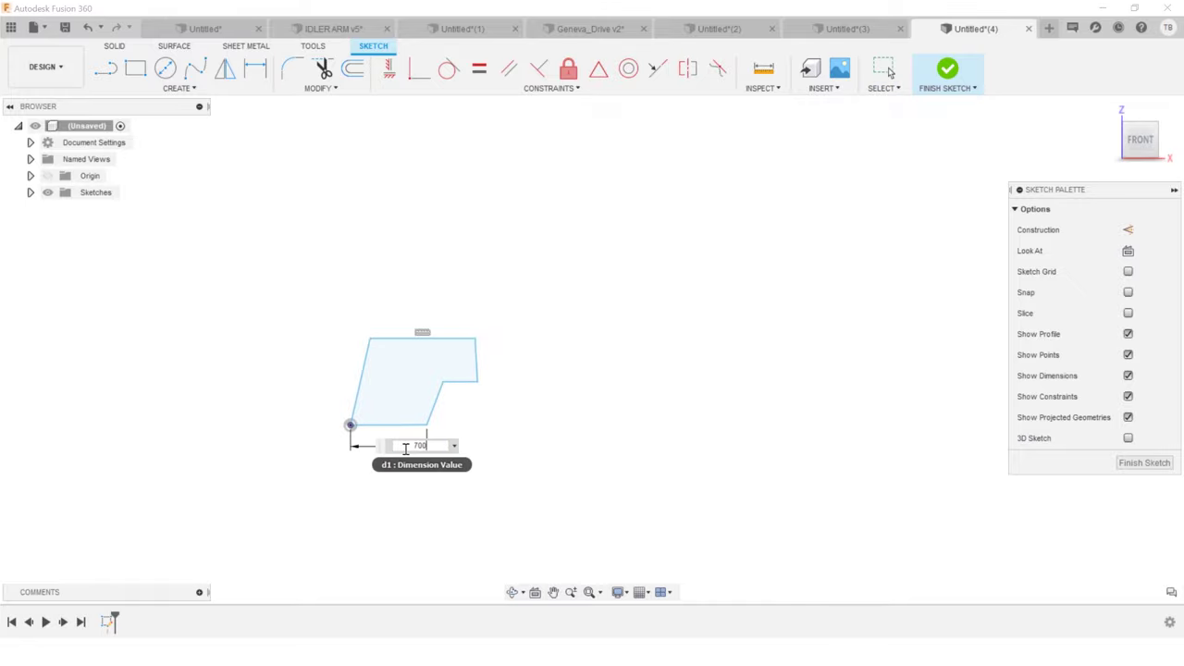
{"action": "type", "text": "00"}
{"action": "key", "text": "Return"}
{"action": "key", "text": "F6"}
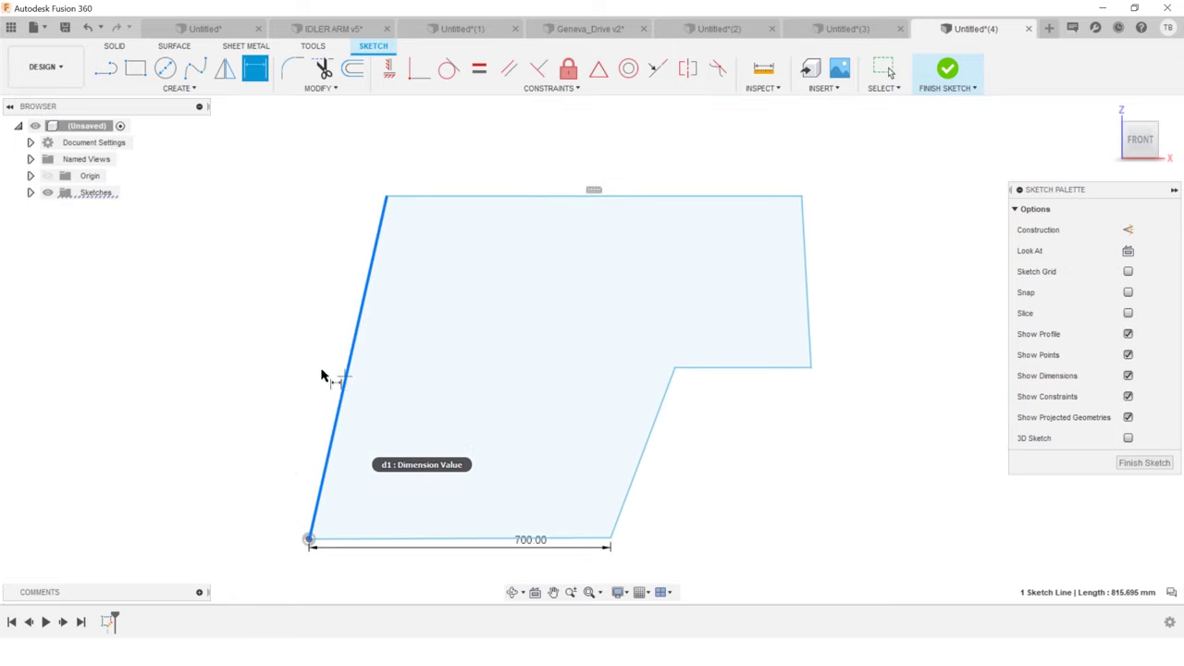
Add an 850 mm vertical height dimension on the left side.
{"action": "left_click", "coordinate": [322, 375]}
{"action": "left_click", "coordinate": [306, 370]}
{"action": "type", "text": "8"}
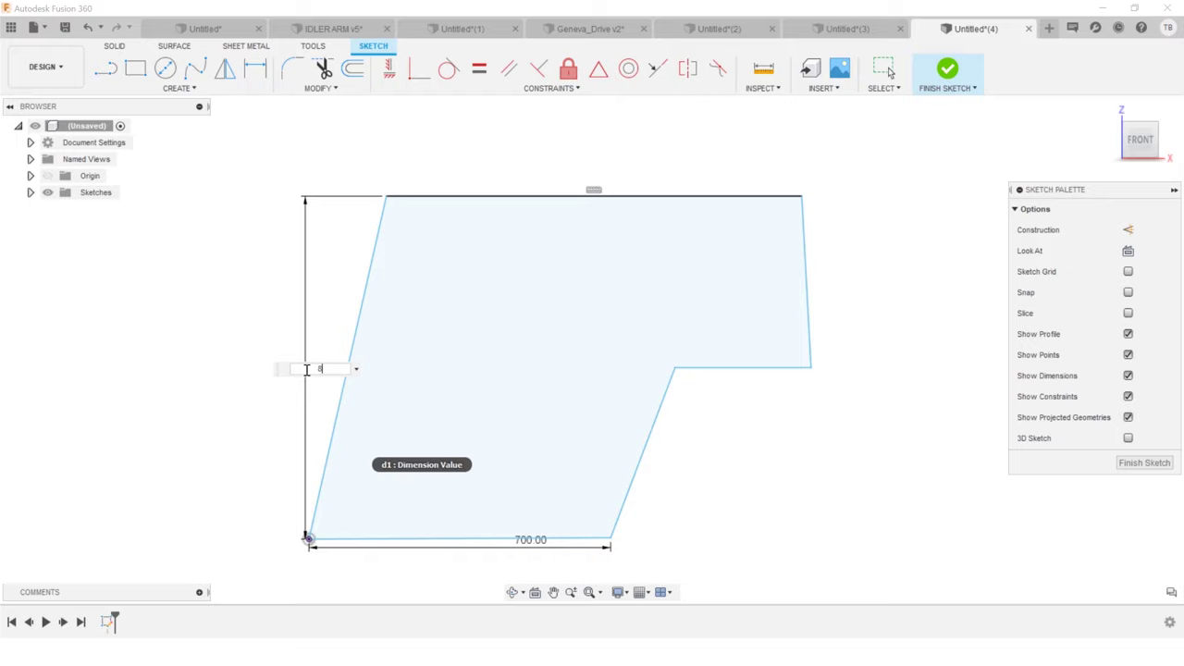
{"action": "type", "text": "50"}
{"action": "key", "text": "Return"}
{"action": "key", "text": "Escape"}
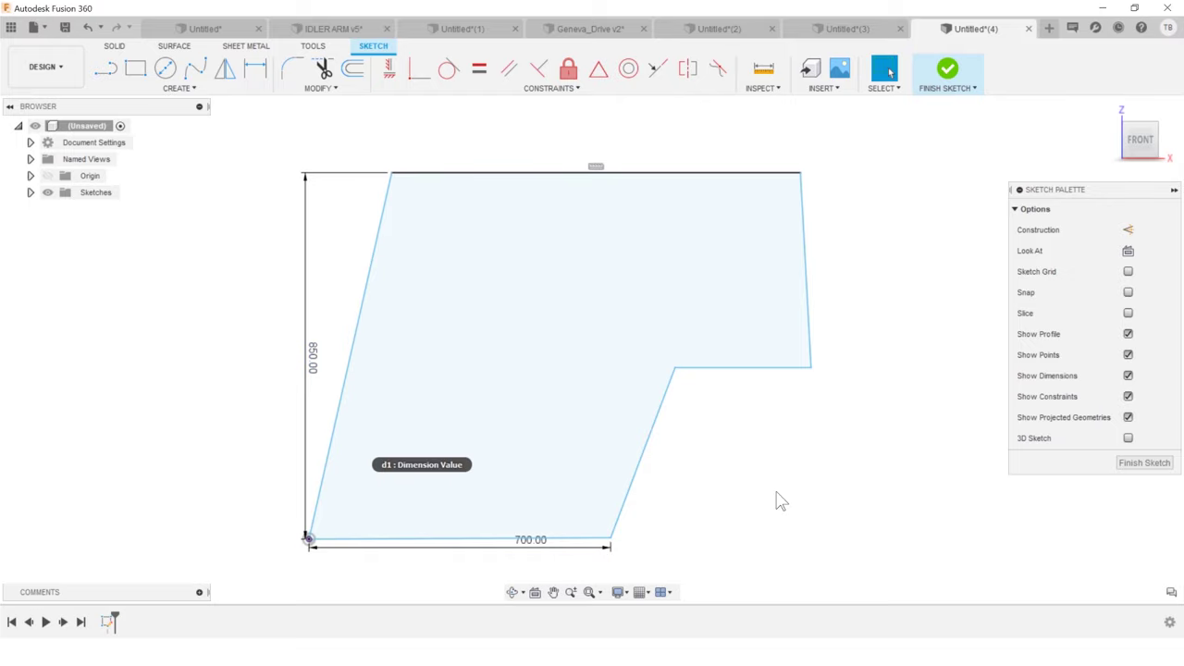